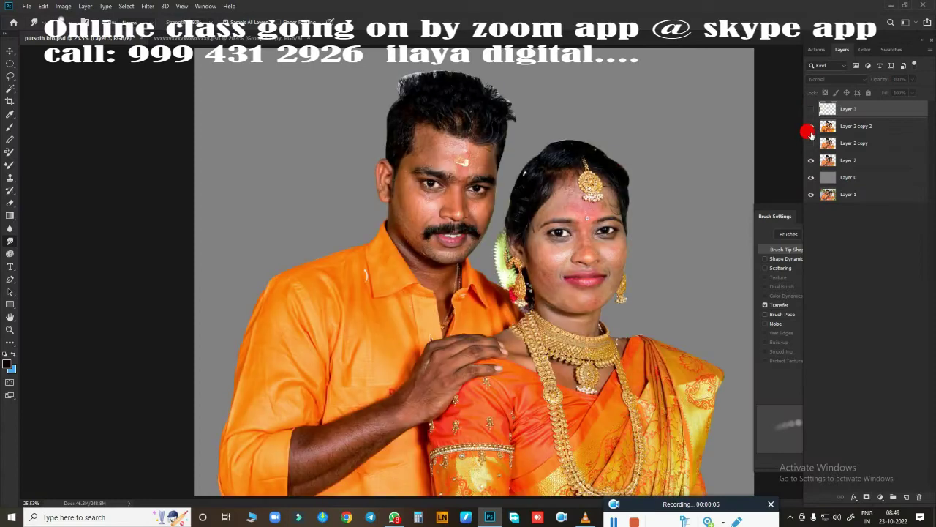
Smooth the stubbly cheek beside the moustache and along the nose crease with the Mixer Brush
scroll(397, 167, "up", 2)
scroll(498, 267, "up", 8)
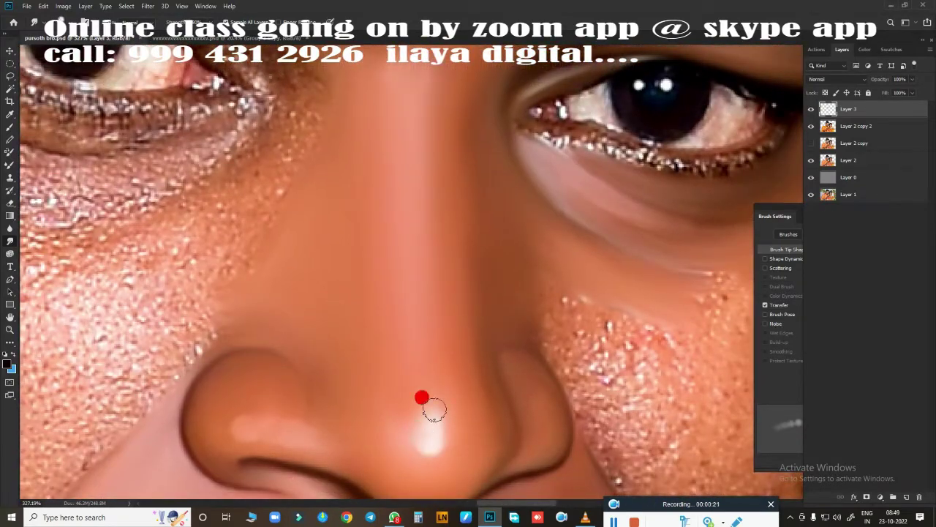
scroll(575, 349, "down", 5)
scroll(455, 242, "up", 4)
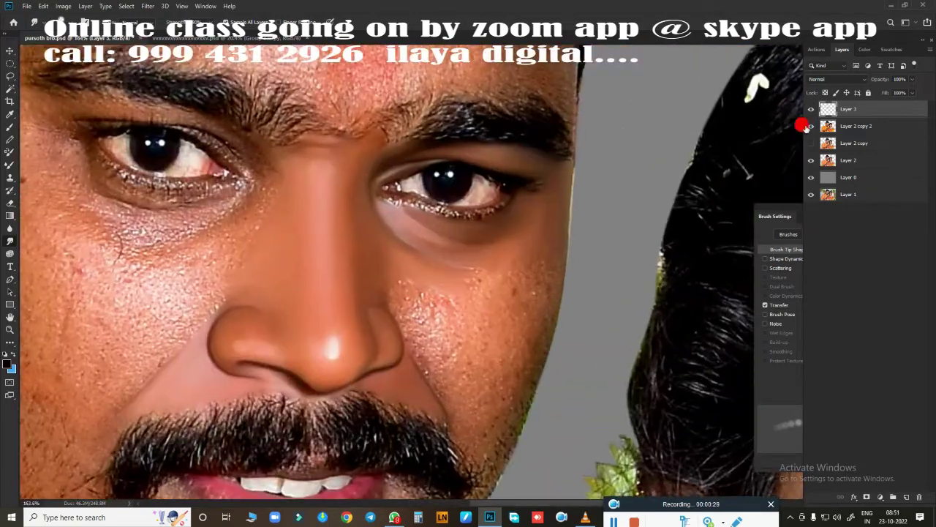
scroll(414, 305, "up", 5)
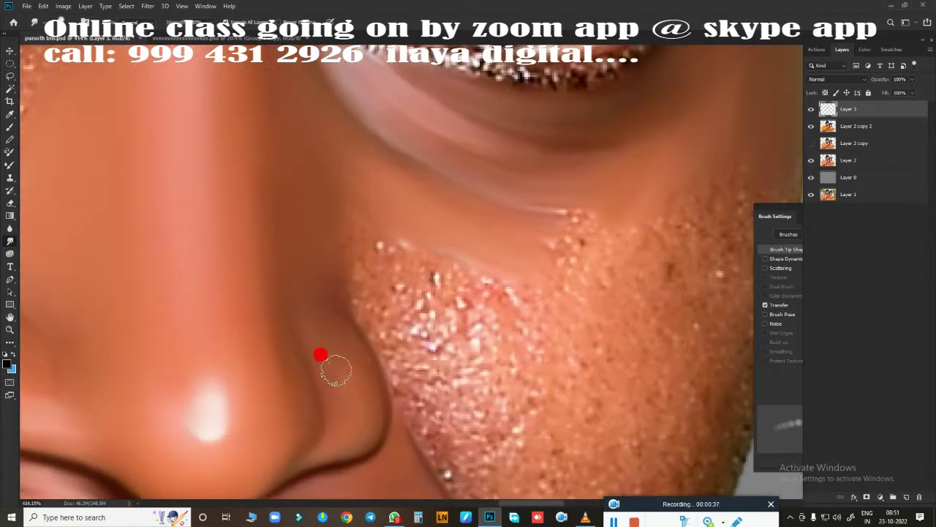
scroll(320, 355, "down", 5)
scroll(418, 303, "up", 5)
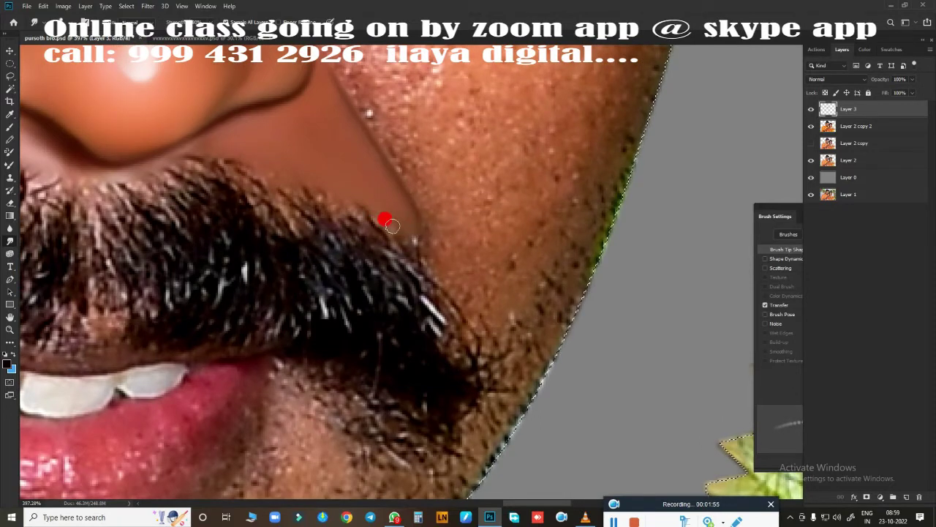
mouse_move(392, 225)
left_mouse_down()
mouse_move(418, 209)
mouse_move(462, 268)
mouse_move(447, 202)
mouse_move(453, 216)
left_mouse_up()
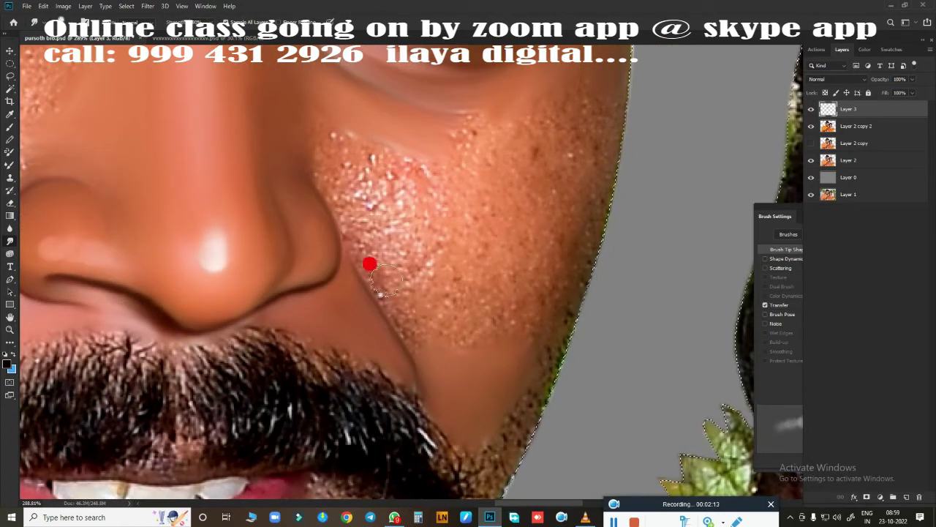
left_click_drag(400, 317, 416, 356)
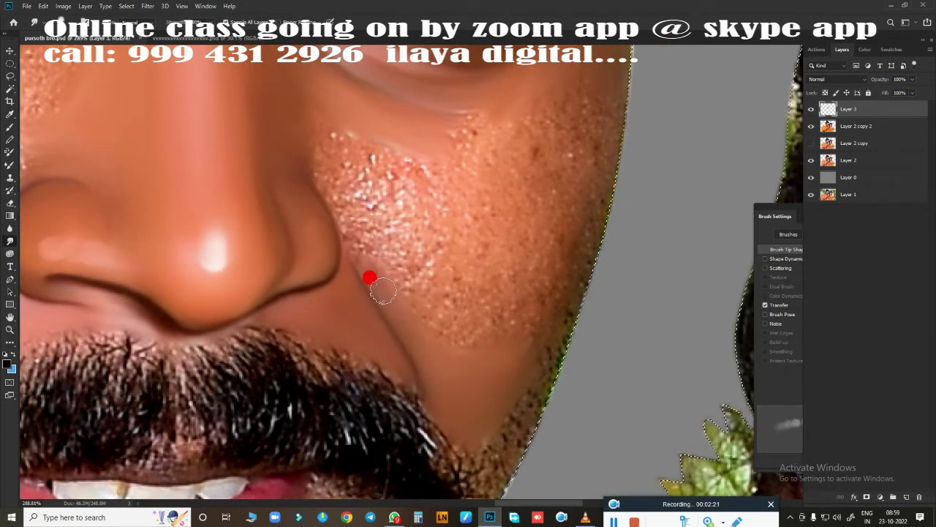
left_click_drag(383, 291, 346, 218)
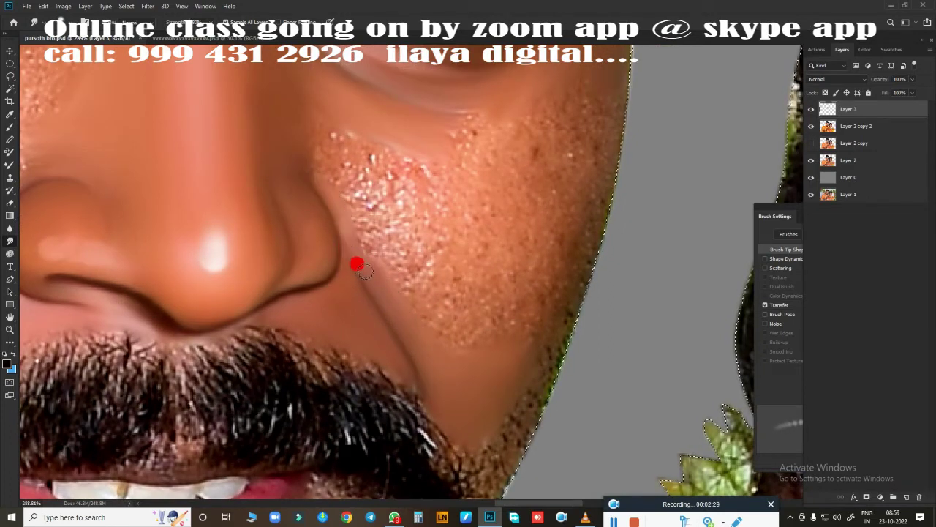
Smooth the skin across the cheek, below the eye, and the spots on the left cheek
mouse_move(364, 270)
left_mouse_down()
mouse_move(558, 249)
mouse_move(571, 203)
mouse_move(533, 303)
mouse_move(606, 93)
left_mouse_up()
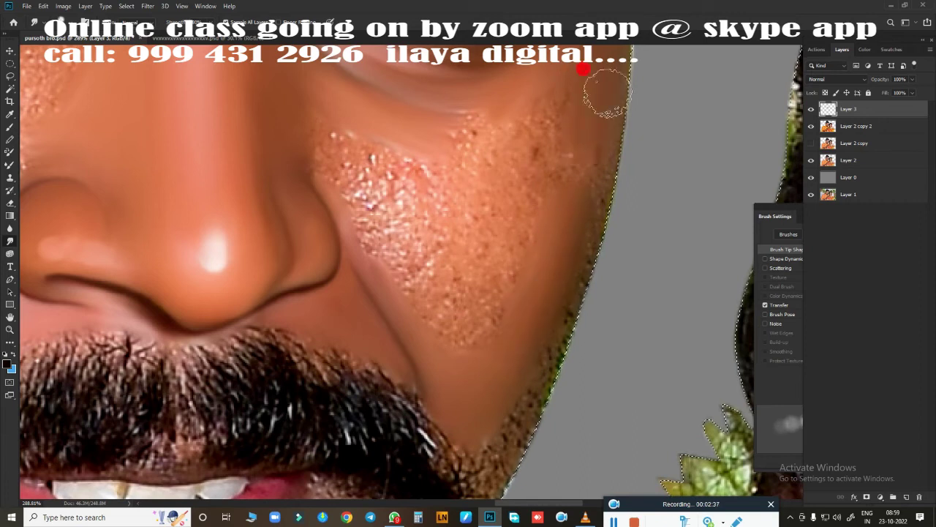
scroll(591, 73, "up", 3)
scroll(613, 275, "down", 4)
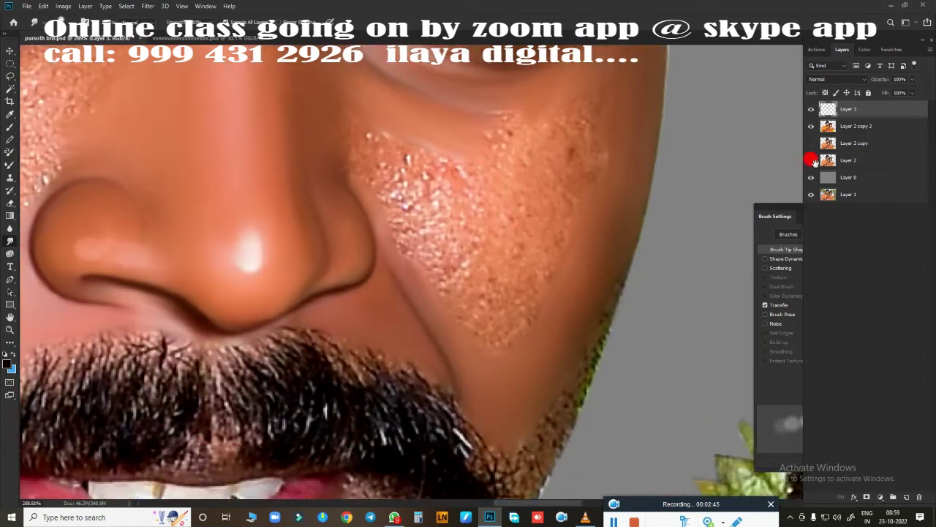
scroll(613, 275, "up", 2)
mouse_move(442, 322)
left_mouse_down()
mouse_move(487, 299)
mouse_move(525, 247)
mouse_move(459, 328)
mouse_move(544, 261)
mouse_move(547, 240)
mouse_move(539, 268)
mouse_move(567, 278)
mouse_move(580, 142)
mouse_move(591, 142)
mouse_move(439, 172)
mouse_move(440, 158)
left_mouse_up()
mouse_move(523, 152)
left_mouse_down()
mouse_move(527, 173)
mouse_move(346, 185)
mouse_move(354, 183)
mouse_move(399, 254)
mouse_move(397, 267)
mouse_move(418, 215)
mouse_move(355, 163)
mouse_move(404, 196)
mouse_move(370, 171)
mouse_move(483, 202)
mouse_move(443, 231)
mouse_move(436, 224)
mouse_move(586, 115)
mouse_move(376, 203)
mouse_move(522, 240)
left_mouse_up()
Zoom into the eye and smooth the upper eyelid skin toward the brow
scroll(478, 196, "down", 5)
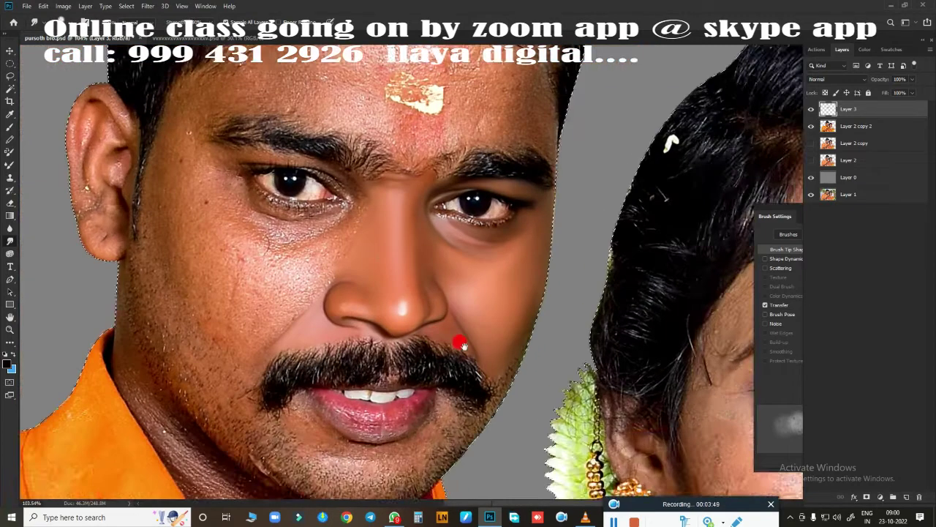
scroll(460, 341, "up", 3)
scroll(468, 301, "up", 3)
scroll(575, 241, "up", 3)
scroll(476, 232, "up", 2)
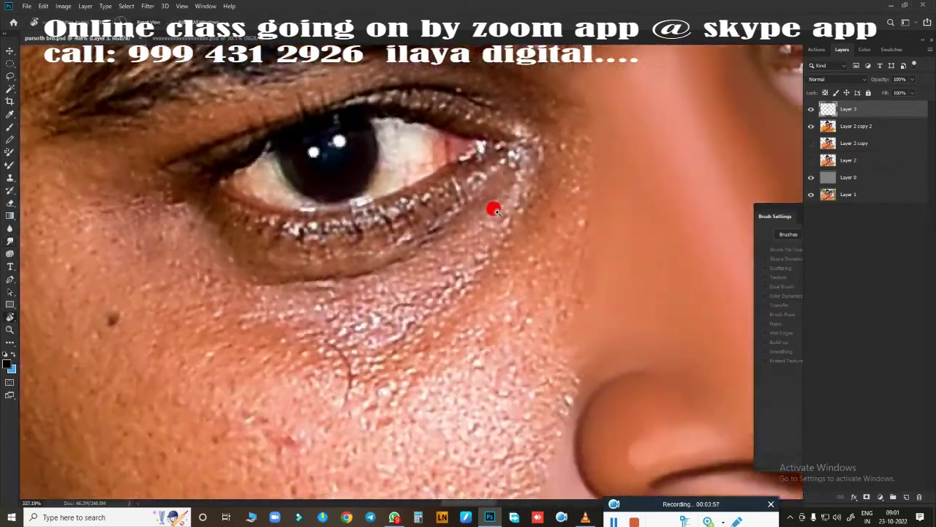
scroll(493, 207, "up", 1)
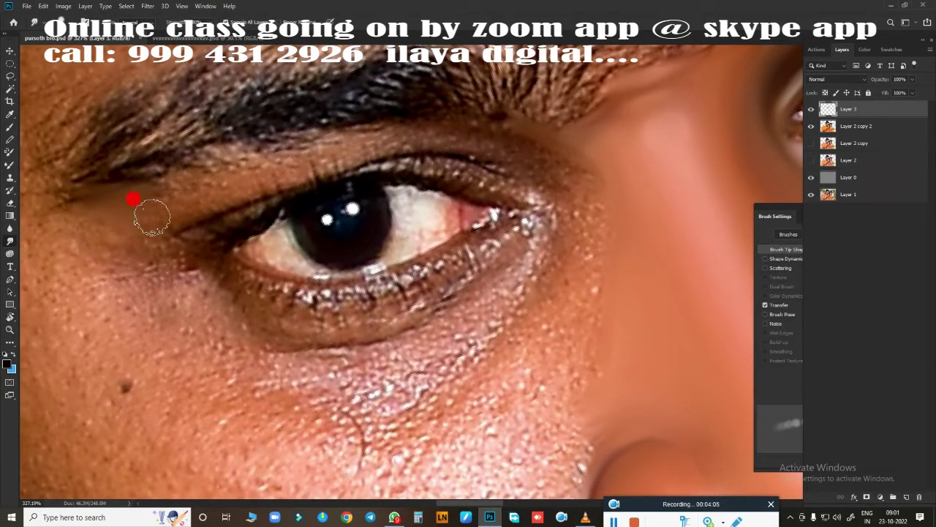
left_click_drag(175, 190, 343, 131)
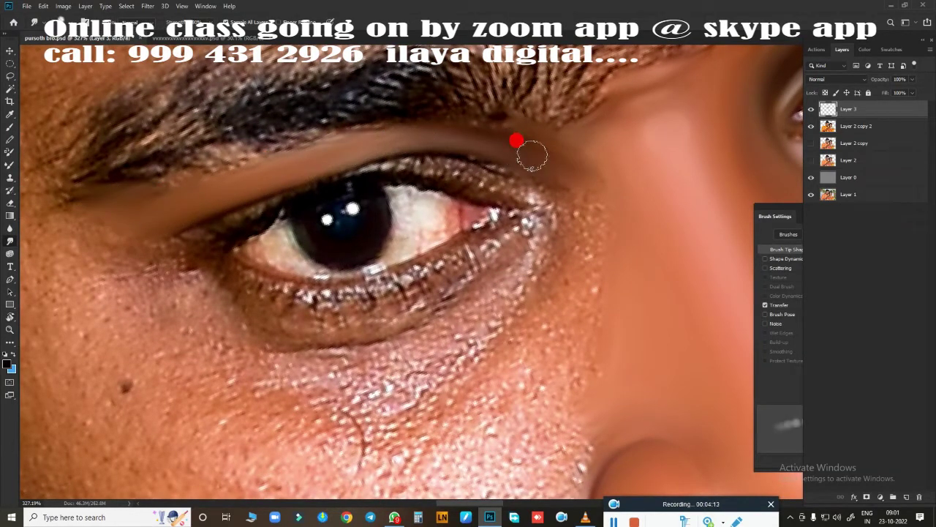
mouse_move(532, 155)
left_mouse_down()
mouse_move(183, 171)
mouse_move(261, 147)
mouse_move(291, 151)
left_mouse_up()
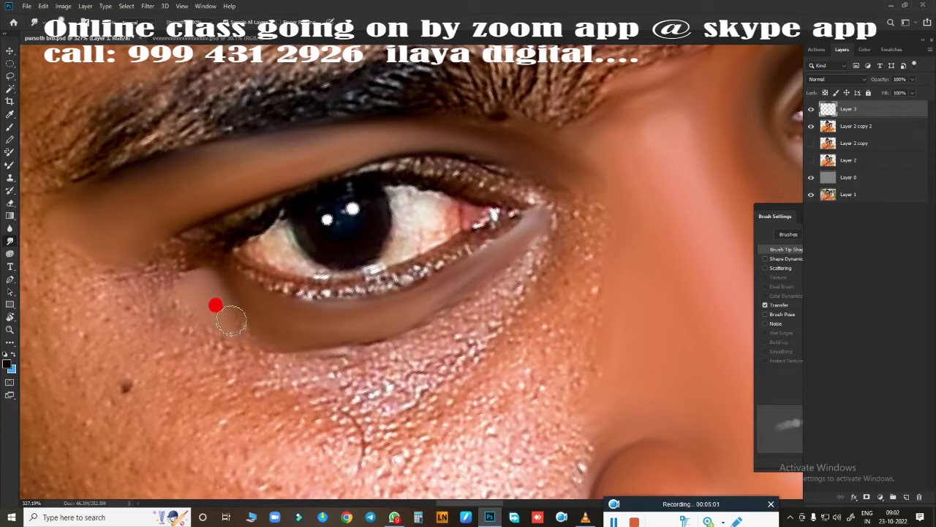
Blend away the textured under-eye skin from the eye corner to the lower left
left_click_drag(268, 375, 338, 358)
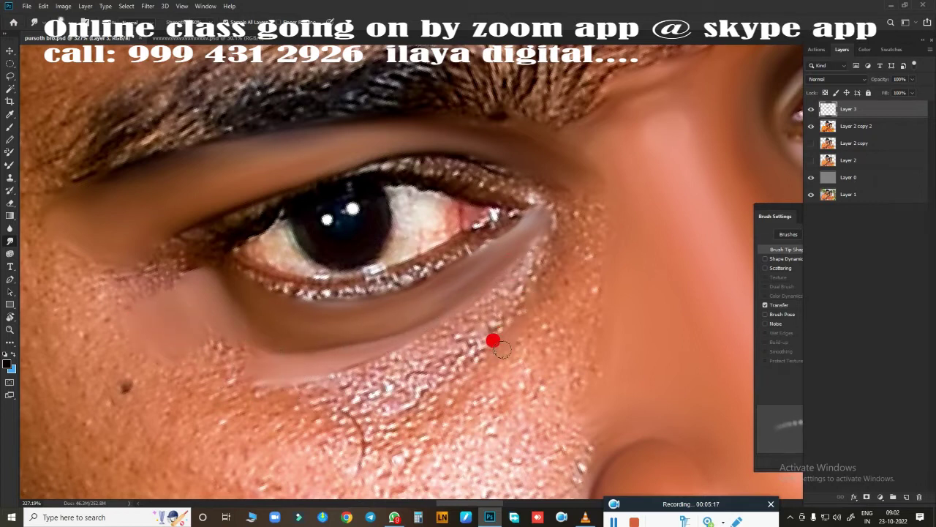
left_click_drag(493, 340, 547, 253)
mouse_move(347, 374)
left_mouse_down()
mouse_move(355, 391)
mouse_move(483, 283)
left_mouse_up()
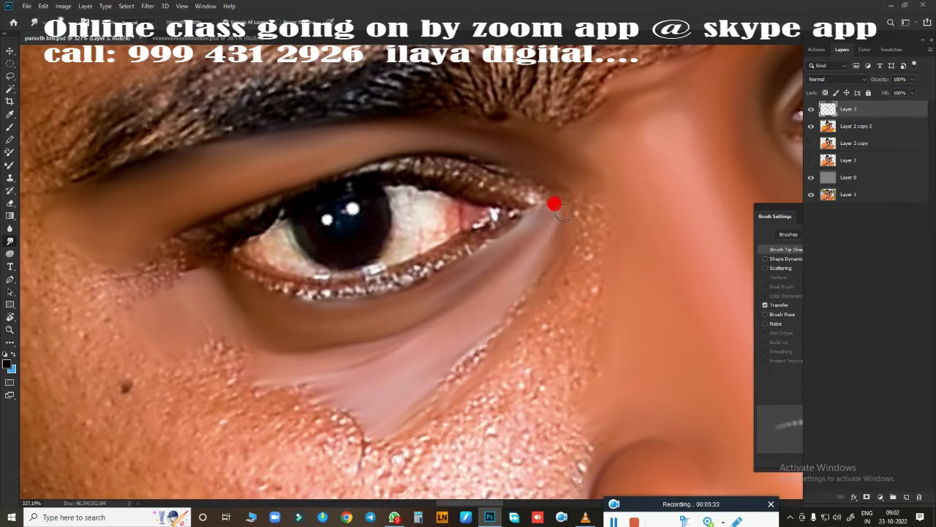
left_click_drag(532, 246, 472, 340)
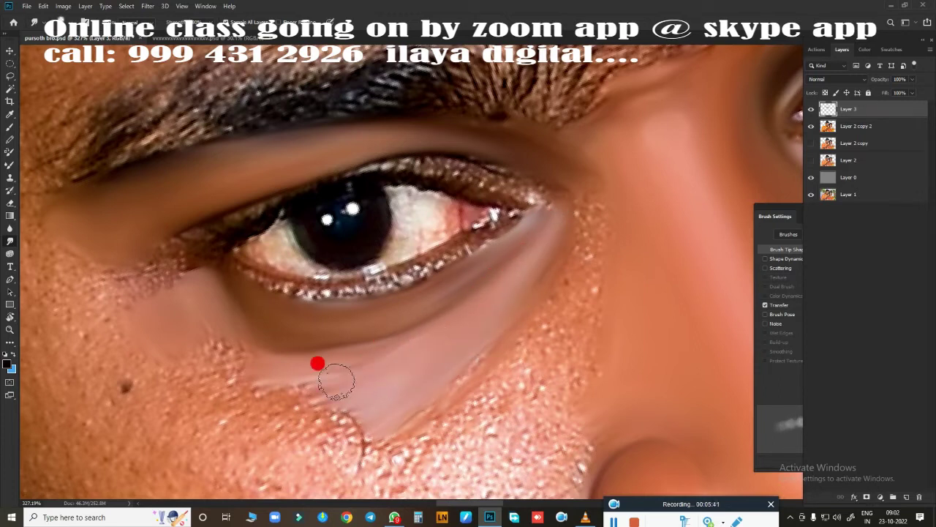
left_click_drag(336, 381, 321, 381)
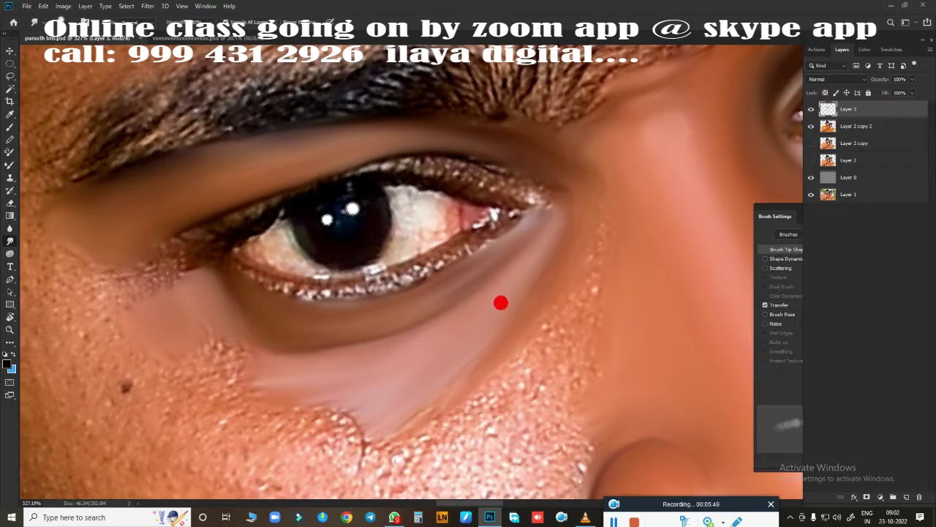
left_click_drag(500, 302, 403, 381)
Smooth the temple skin from the hairline down toward the eye
left_click_drag(479, 356, 495, 221)
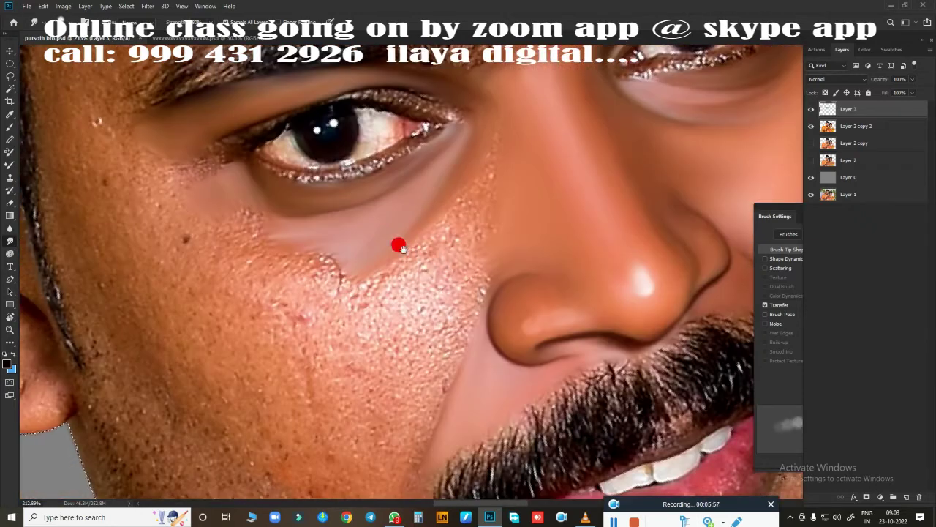
scroll(357, 293, "down", 3, "alt")
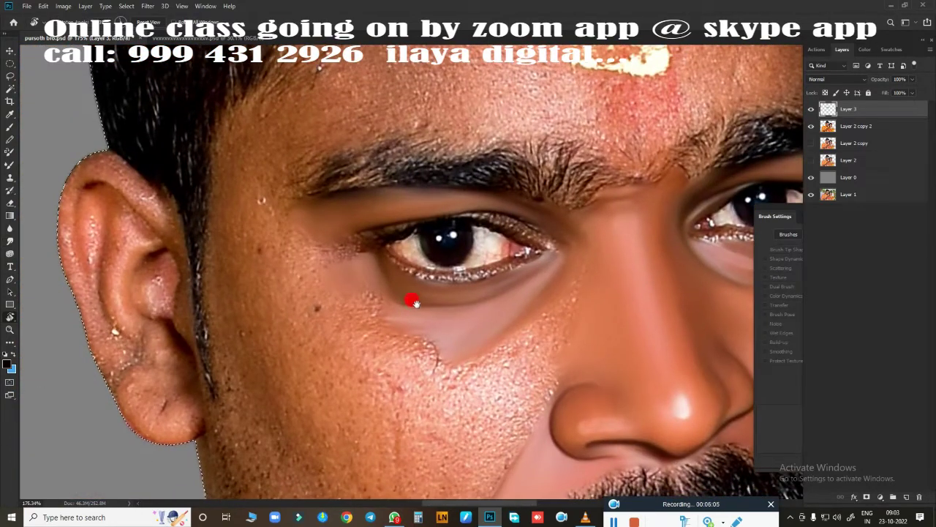
left_click_drag(414, 300, 408, 344)
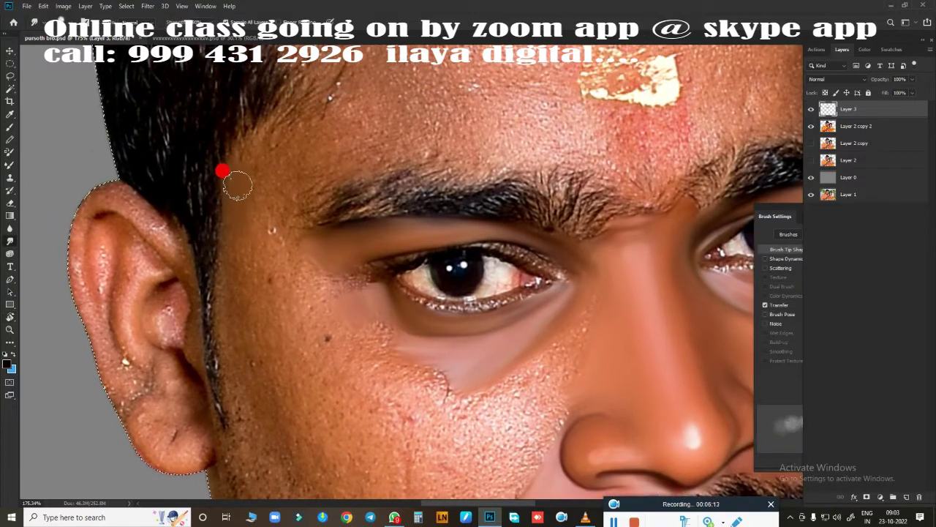
left_click_drag(237, 186, 243, 185)
left_click_drag(249, 142, 265, 245)
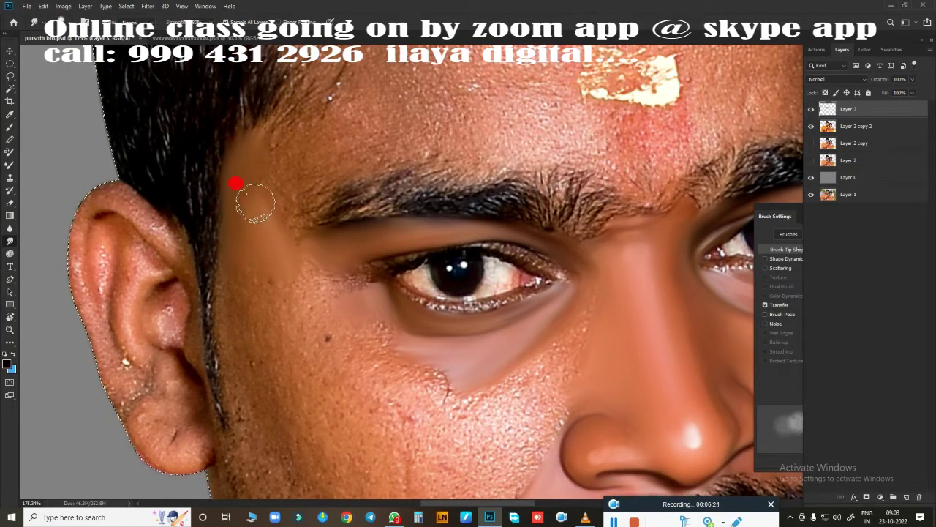
mouse_move(255, 204)
left_mouse_down()
mouse_move(261, 338)
mouse_move(248, 317)
mouse_move(219, 319)
mouse_move(234, 263)
mouse_move(270, 273)
left_mouse_up()
mouse_move(251, 224)
left_mouse_down()
mouse_move(246, 203)
mouse_move(246, 234)
mouse_move(273, 266)
mouse_move(241, 296)
left_mouse_up()
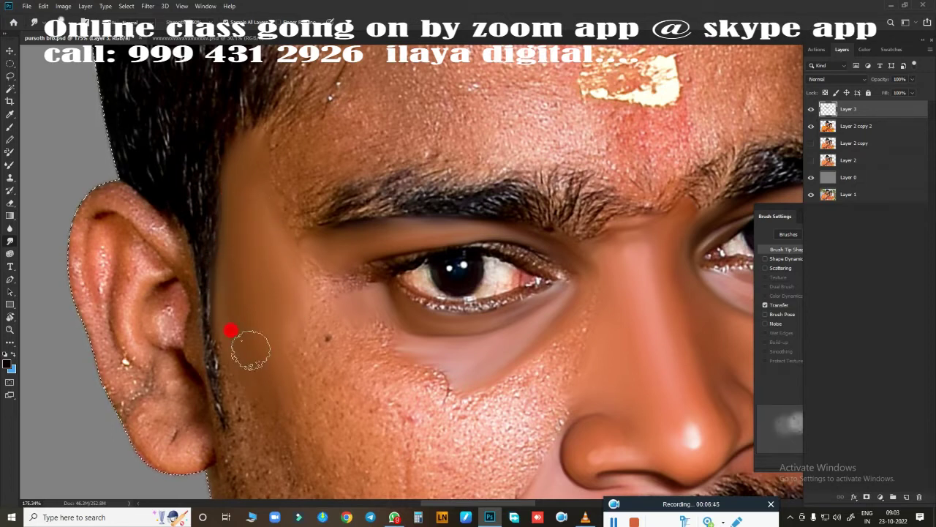
mouse_move(273, 134)
left_mouse_down()
mouse_move(345, 197)
mouse_move(326, 198)
mouse_move(303, 105)
mouse_move(265, 195)
left_mouse_up()
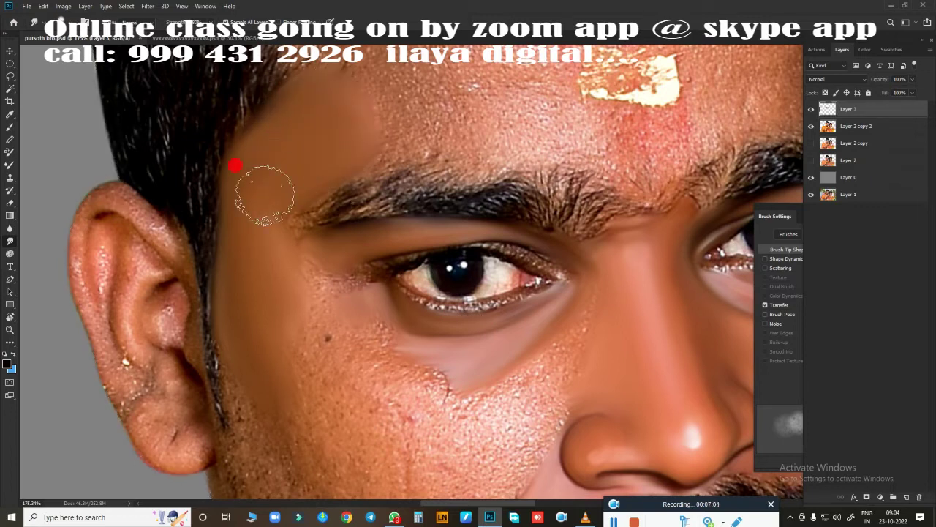
Smooth the jawline, mid-cheek, and textured skin beside the nose
scroll(264, 195, "down", 1)
scroll(248, 242, "down", 2)
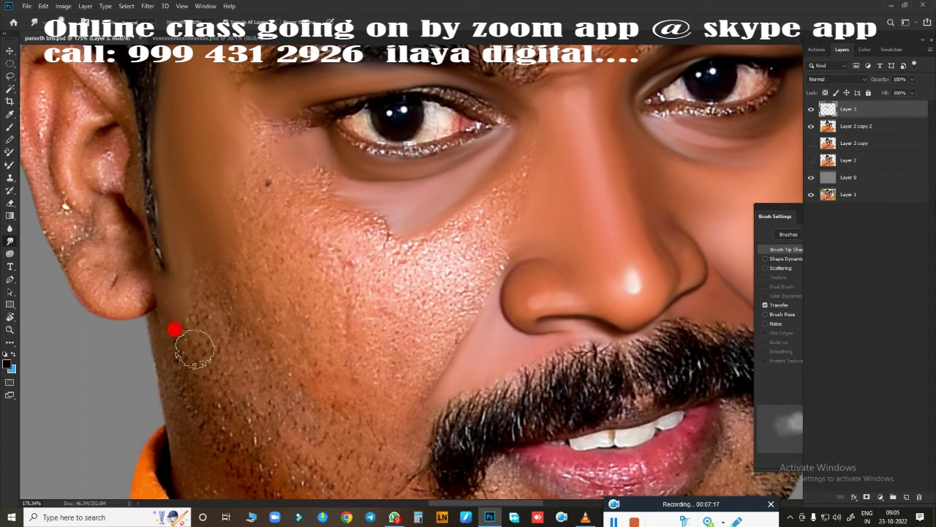
left_click_drag(194, 348, 208, 393)
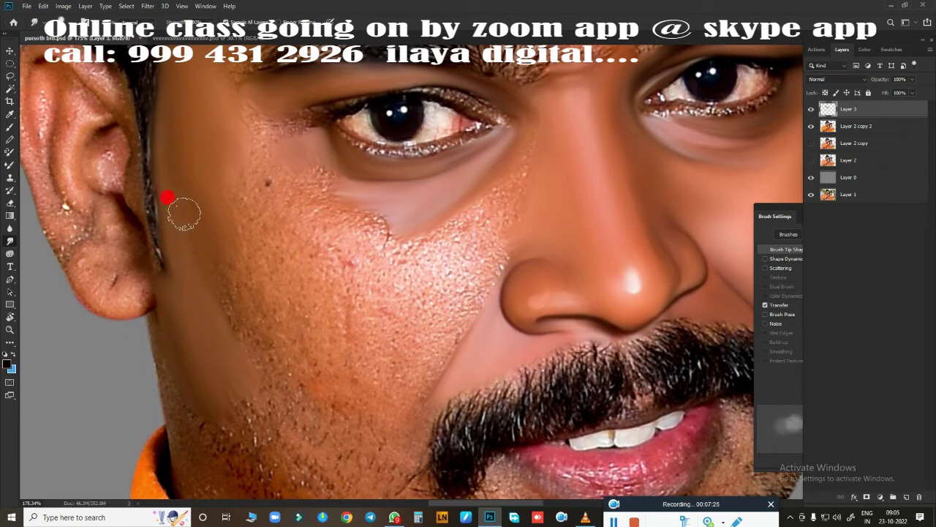
left_click_drag(227, 268, 287, 256)
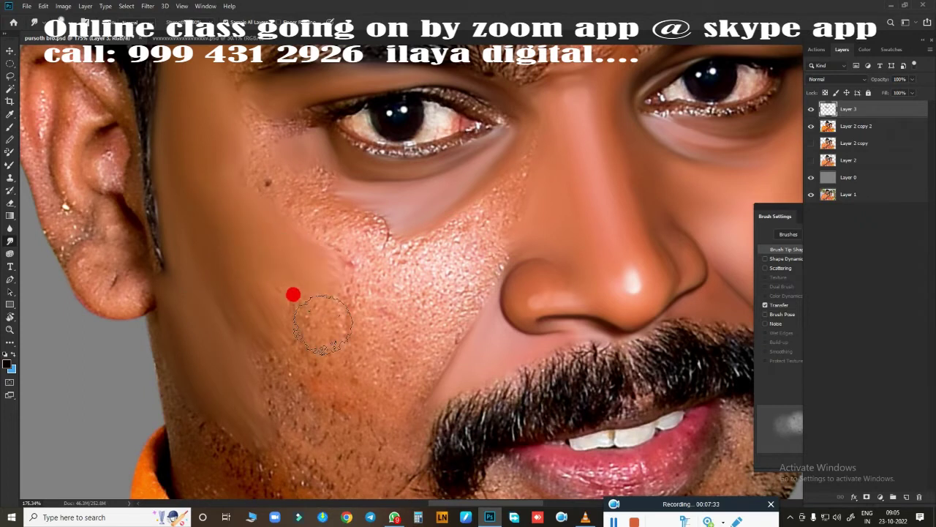
mouse_move(323, 323)
left_mouse_down()
mouse_move(262, 318)
mouse_move(473, 229)
left_mouse_up()
mouse_move(539, 128)
left_mouse_down()
mouse_move(493, 215)
mouse_move(477, 284)
mouse_move(528, 198)
left_mouse_up()
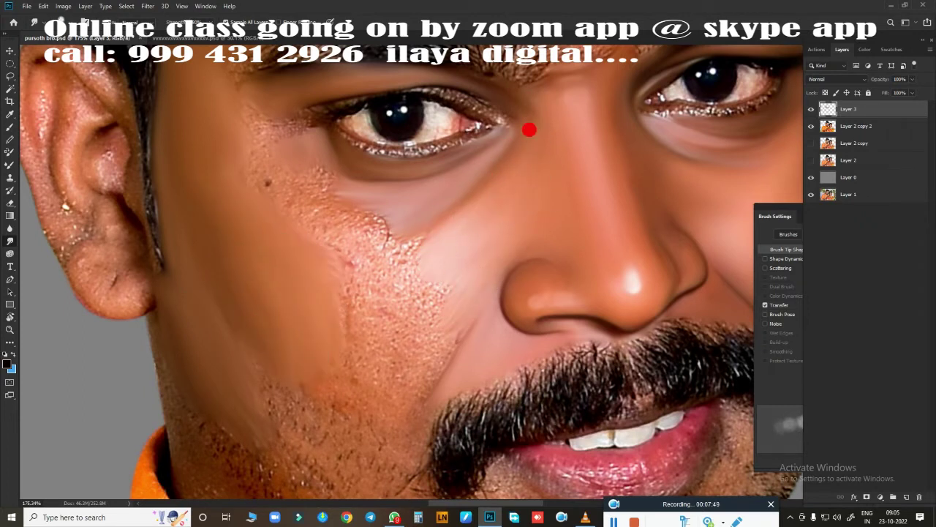
mouse_move(458, 243)
left_mouse_down()
mouse_move(324, 276)
mouse_move(359, 278)
mouse_move(349, 266)
mouse_move(389, 371)
mouse_move(266, 361)
left_mouse_up()
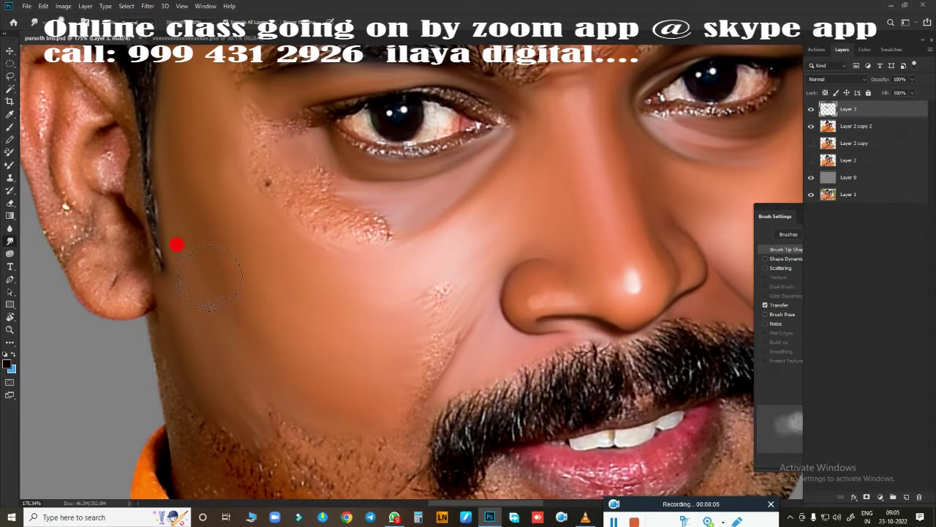
mouse_move(177, 244)
left_mouse_down()
mouse_move(412, 251)
mouse_move(422, 271)
mouse_move(373, 339)
left_mouse_up()
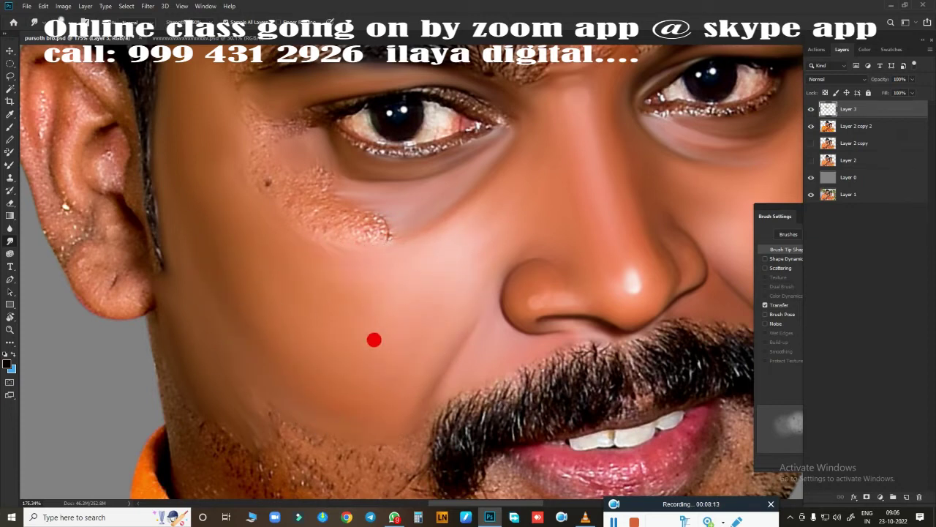
Blend out the rough patches under the eye, from the brow down to the cheek and nose
left_click_drag(249, 156, 272, 161)
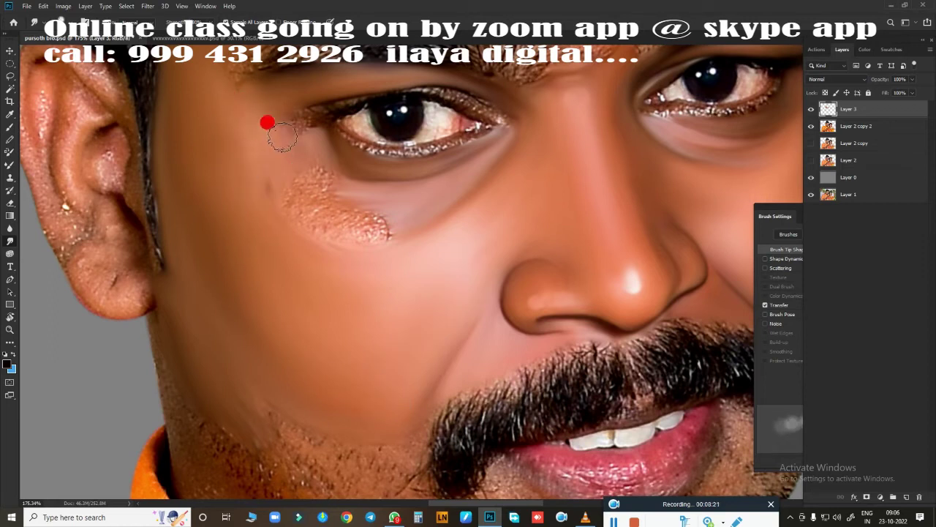
left_click_drag(331, 217, 370, 228)
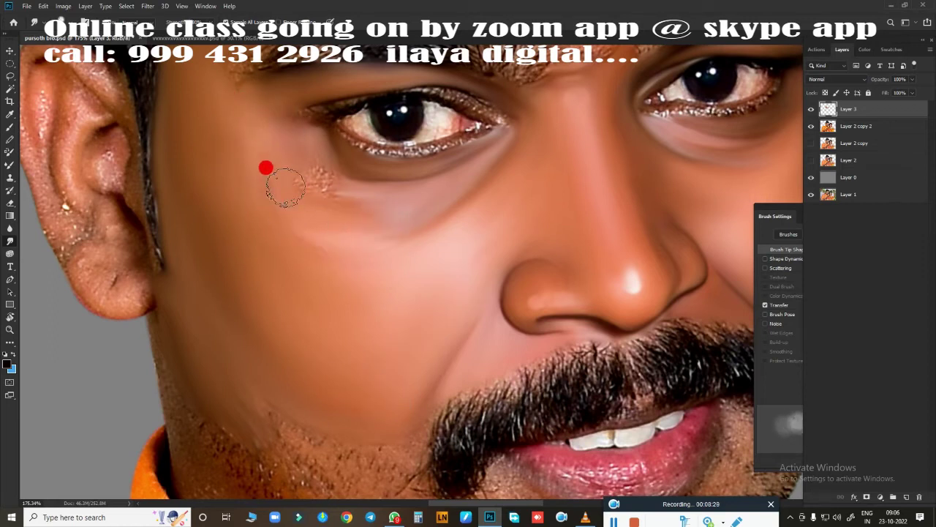
left_click_drag(258, 181, 338, 192)
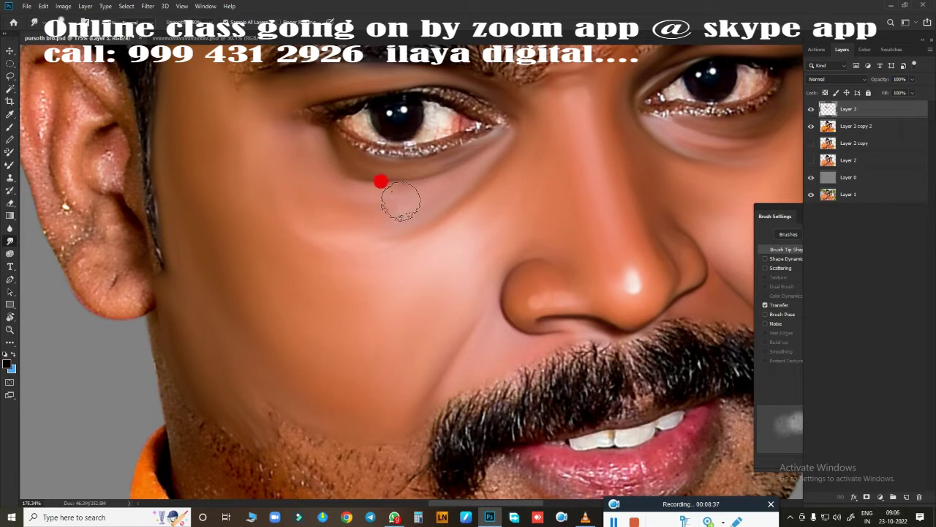
mouse_move(262, 108)
left_mouse_down()
mouse_move(368, 239)
mouse_move(335, 292)
mouse_move(464, 314)
left_mouse_up()
mouse_move(372, 274)
left_mouse_down()
mouse_move(351, 349)
mouse_move(226, 283)
mouse_move(156, 170)
mouse_move(395, 218)
mouse_move(365, 251)
left_mouse_up()
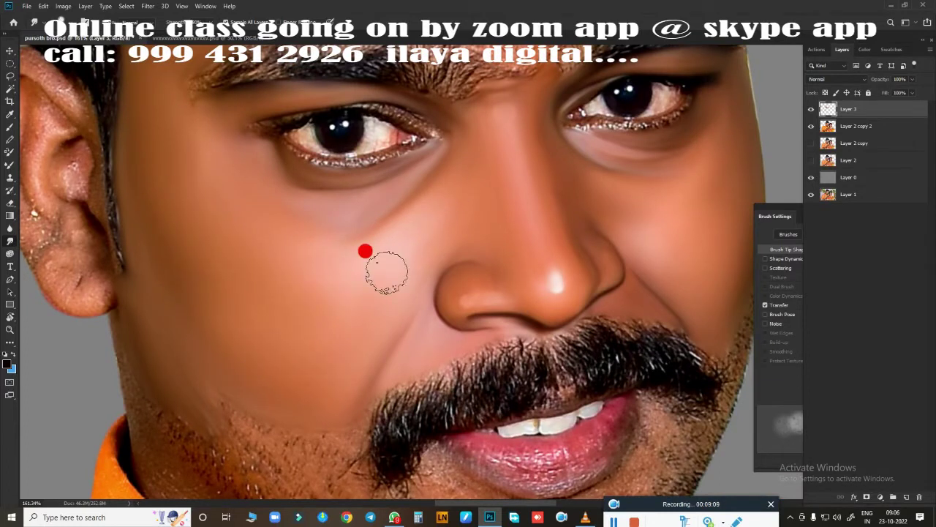
mouse_move(275, 257)
left_mouse_down()
mouse_move(414, 215)
mouse_move(366, 250)
mouse_move(355, 310)
mouse_move(564, 283)
left_mouse_up()
scroll(402, 221, "up", 5)
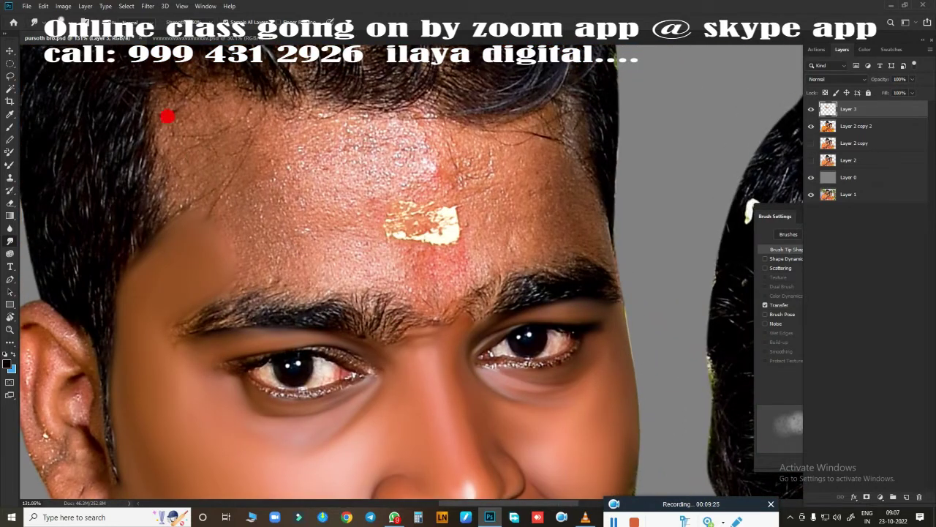
Smooth the forehead around the gold tilak and between the eyebrows, using a doubled brush size
mouse_move(167, 115)
left_mouse_down()
mouse_move(153, 76)
mouse_move(152, 126)
mouse_move(190, 96)
mouse_move(194, 138)
mouse_move(324, 125)
mouse_move(255, 108)
mouse_move(209, 142)
mouse_move(220, 96)
mouse_move(308, 176)
mouse_move(340, 250)
mouse_move(249, 246)
mouse_move(403, 139)
mouse_move(512, 136)
mouse_move(564, 120)
mouse_move(586, 214)
left_mouse_up()
mouse_move(465, 242)
left_mouse_down()
mouse_move(461, 173)
mouse_move(426, 146)
mouse_move(454, 158)
mouse_move(367, 238)
left_mouse_up()
mouse_move(391, 271)
left_mouse_down()
mouse_move(449, 272)
mouse_move(366, 276)
mouse_move(472, 274)
mouse_move(399, 294)
mouse_move(407, 286)
mouse_move(373, 282)
mouse_move(458, 289)
mouse_move(371, 282)
mouse_move(371, 272)
left_mouse_up()
key("bracketright")
key("bracketright")
mouse_move(262, 214)
left_mouse_down()
mouse_move(334, 175)
mouse_move(226, 234)
mouse_move(498, 156)
mouse_move(449, 163)
mouse_move(556, 185)
mouse_move(534, 168)
mouse_move(558, 228)
mouse_move(547, 143)
mouse_move(404, 228)
mouse_move(471, 242)
mouse_move(533, 178)
mouse_move(341, 173)
mouse_move(582, 275)
left_mouse_up()
Smooth the forehead along the hairline and the eyebrow's outer end
mouse_move(205, 313)
left_mouse_down()
mouse_move(242, 232)
mouse_move(425, 251)
left_mouse_up()
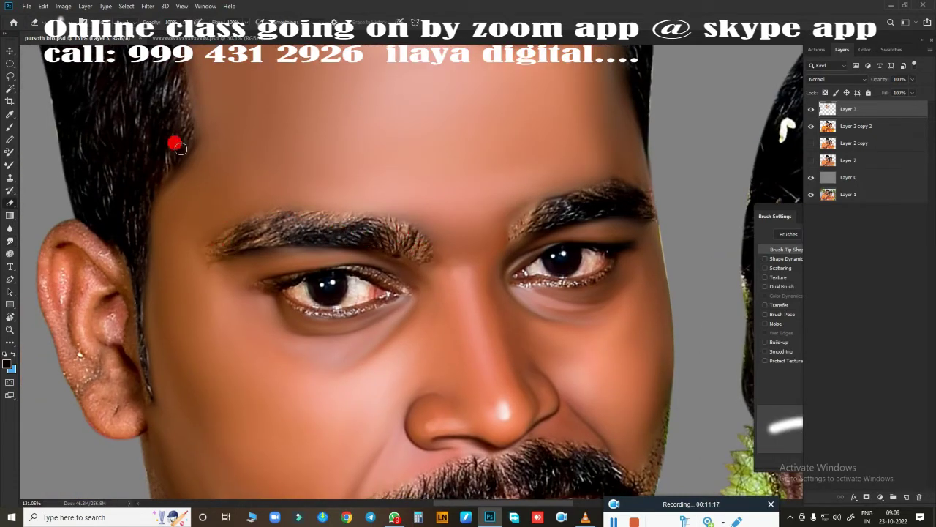
mouse_move(180, 147)
left_mouse_down()
mouse_move(150, 186)
mouse_move(330, 234)
mouse_move(344, 294)
mouse_move(364, 271)
mouse_move(417, 248)
left_mouse_up()
left_click_drag(484, 266, 483, 261)
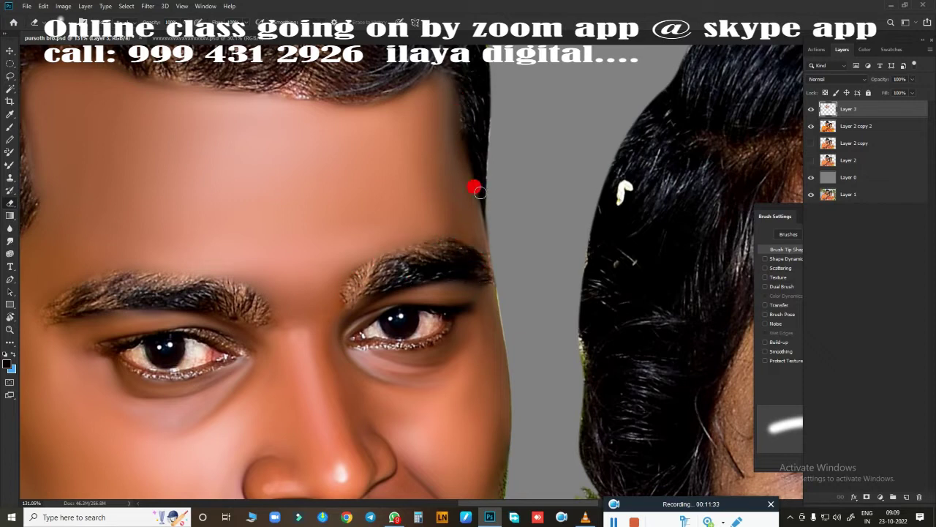
mouse_move(479, 192)
left_mouse_down()
mouse_move(345, 125)
mouse_move(94, 192)
mouse_move(106, 175)
mouse_move(188, 161)
mouse_move(324, 194)
mouse_move(533, 178)
left_mouse_up()
Repaint the left and right eyebrows as smooth dark strokes
key("ctrl+0")
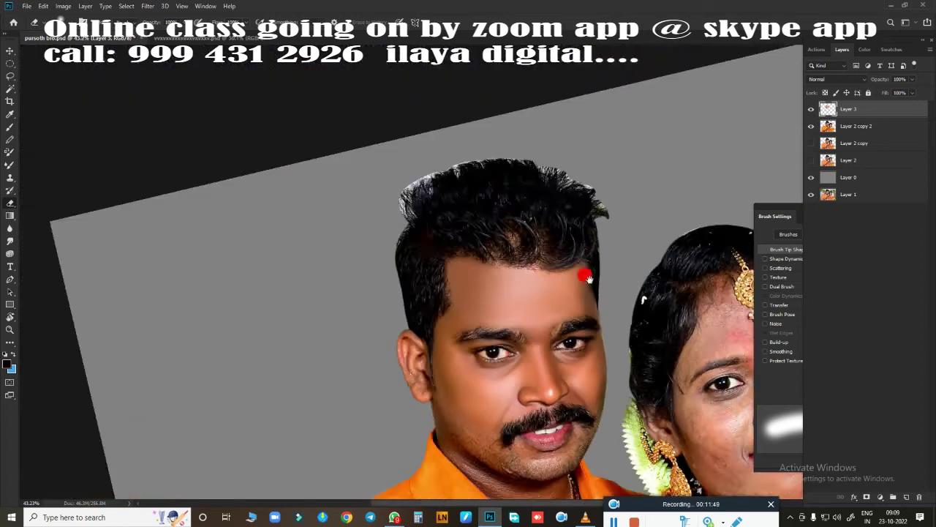
mouse_move(588, 278)
left_mouse_down()
mouse_move(508, 265)
mouse_move(428, 372)
mouse_move(324, 204)
mouse_move(211, 190)
mouse_move(123, 165)
mouse_move(105, 203)
mouse_move(203, 139)
mouse_move(130, 179)
mouse_move(397, 241)
mouse_move(395, 195)
mouse_move(347, 178)
mouse_move(245, 163)
mouse_move(268, 163)
mouse_move(192, 188)
mouse_move(299, 142)
left_mouse_up()
mouse_move(518, 305)
left_mouse_down()
mouse_move(288, 264)
mouse_move(296, 266)
left_mouse_up()
mouse_move(376, 219)
left_mouse_down()
mouse_move(417, 176)
mouse_move(485, 194)
mouse_move(524, 175)
mouse_move(566, 247)
mouse_move(479, 194)
mouse_move(363, 258)
left_mouse_up()
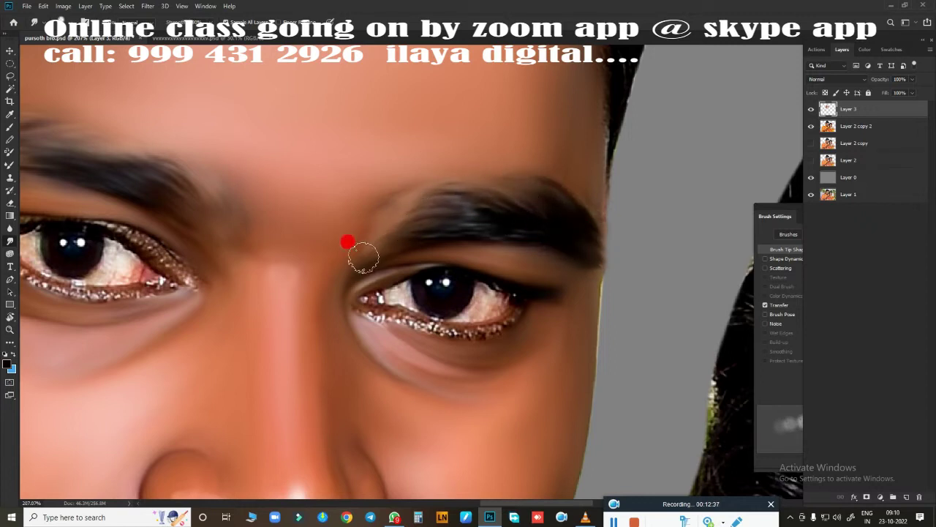
scroll(515, 245, "down", 5)
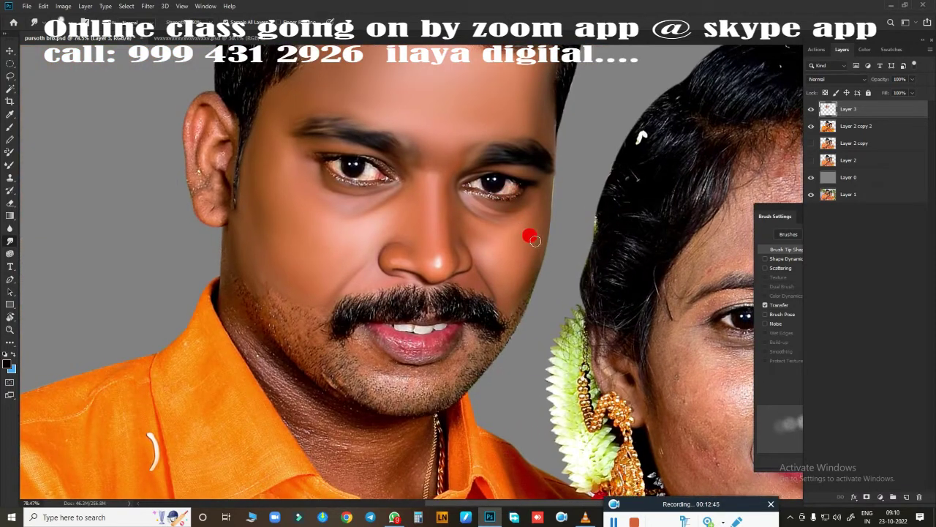
scroll(294, 268, "up", 5)
Select the iris with an ellipse and paint it solid black
scroll(407, 268, "up", 3)
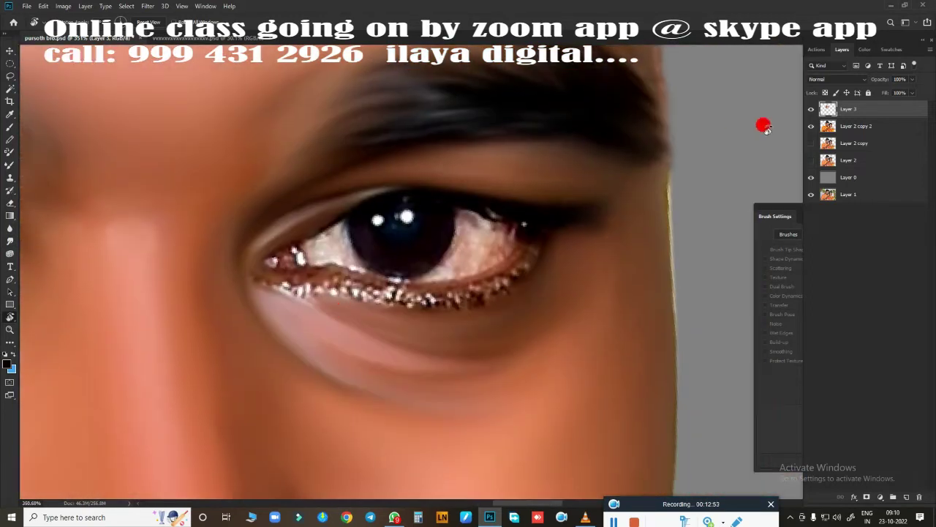
key("e")
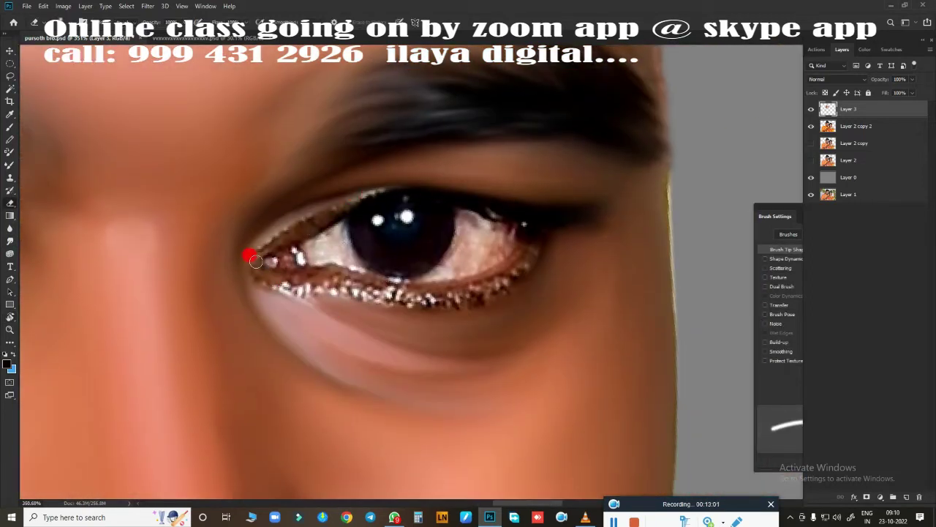
key("m")
left_click_drag(351, 178, 460, 276)
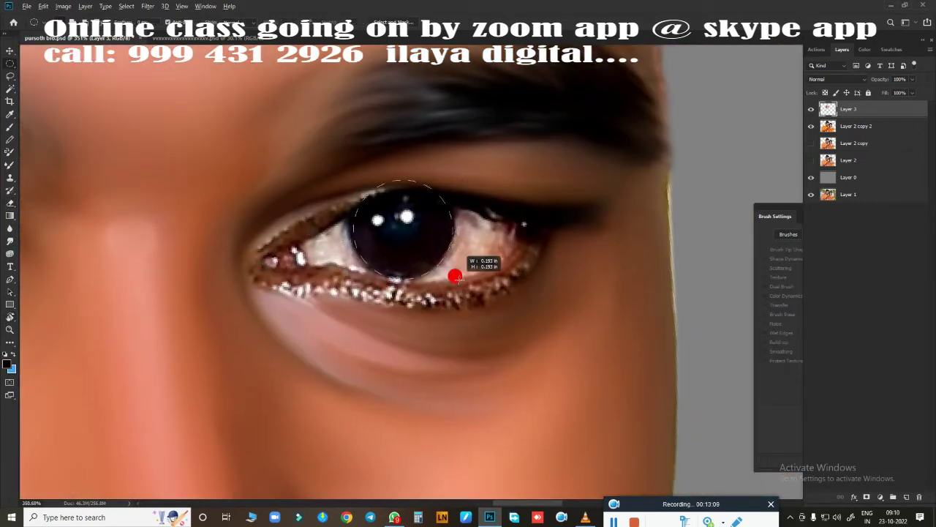
key("b")
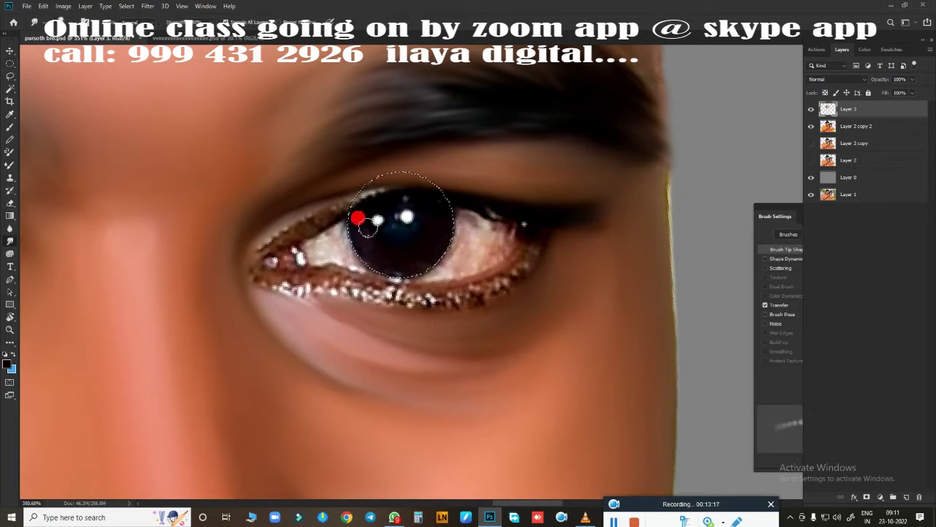
mouse_move(368, 243)
left_mouse_down()
mouse_move(359, 203)
mouse_move(426, 249)
left_mouse_up()
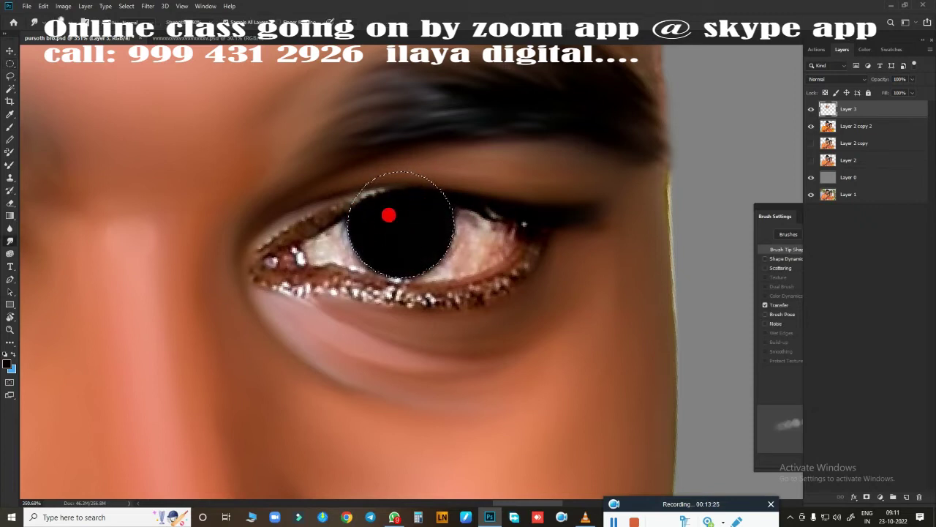
On a new layer, add a faint bluish tint to the iris and feather the selection
left_click(893, 497)
left_click(810, 126)
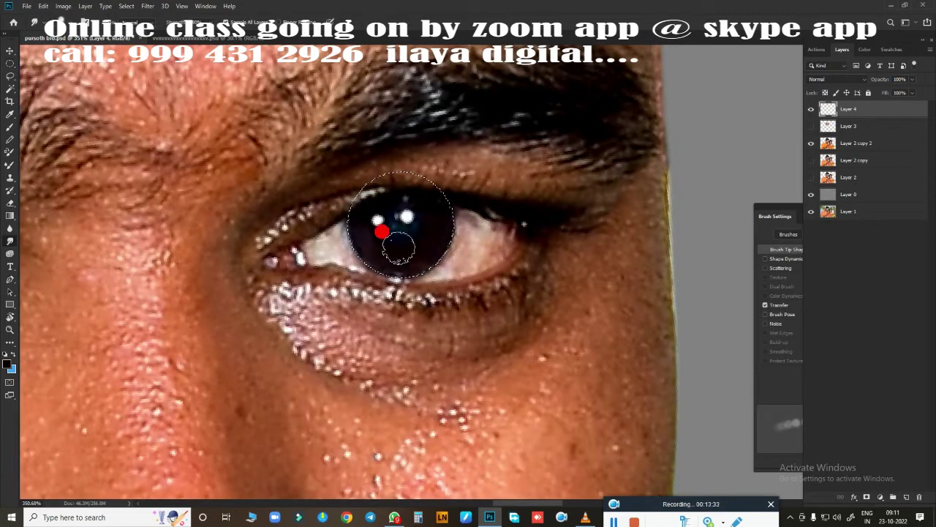
left_click_drag(398, 249, 378, 221)
left_click(810, 126)
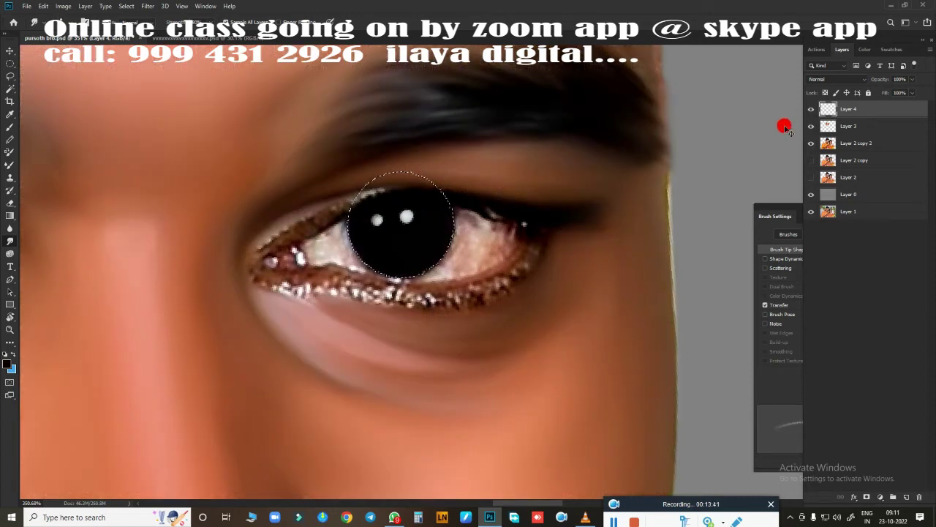
key("shift+F6")
key("Return")
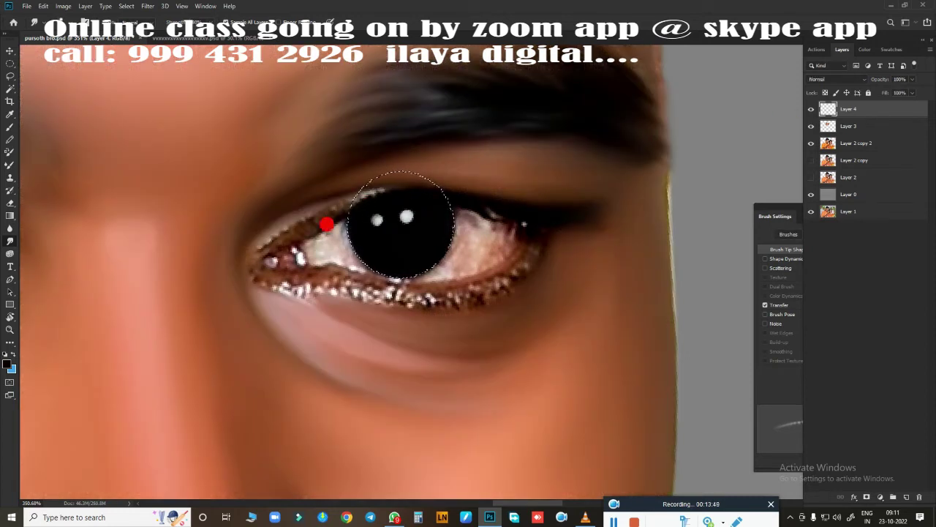
On Layer 4, brighten the eye white around the iris and lighten its lower edge
left_click(882, 126)
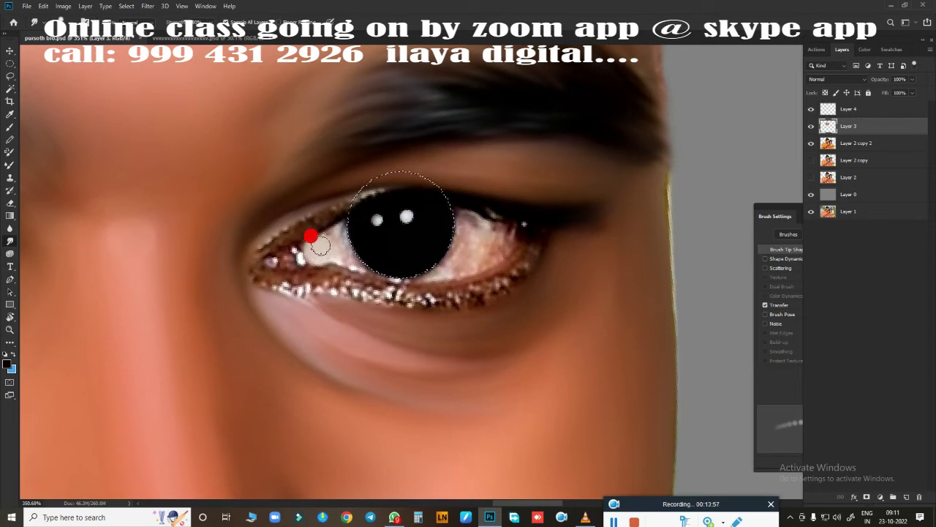
left_click(870, 112)
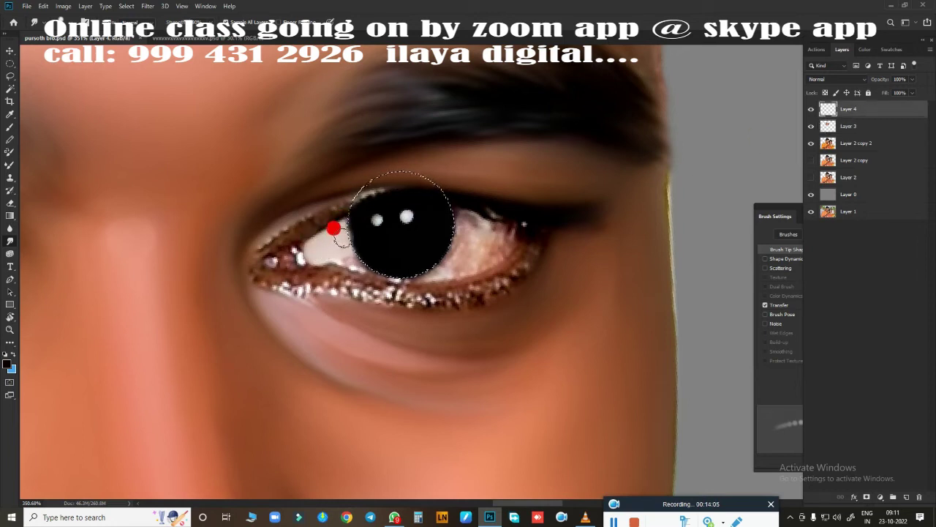
left_click_drag(313, 250, 341, 256)
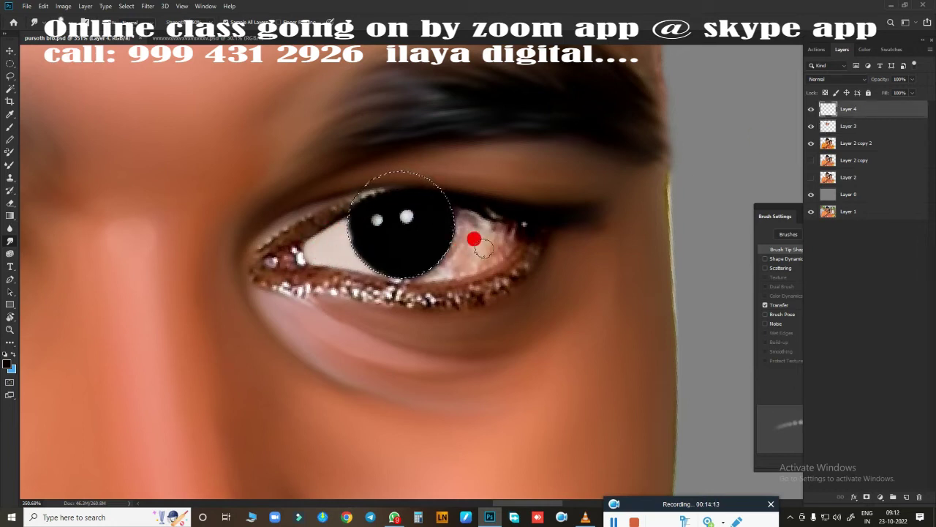
left_click_drag(482, 249, 476, 227)
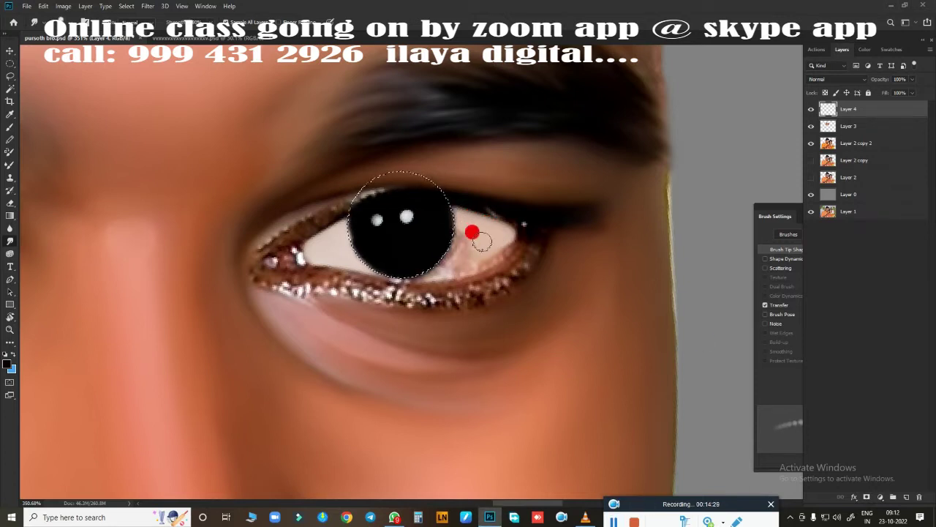
left_click_drag(481, 241, 432, 272)
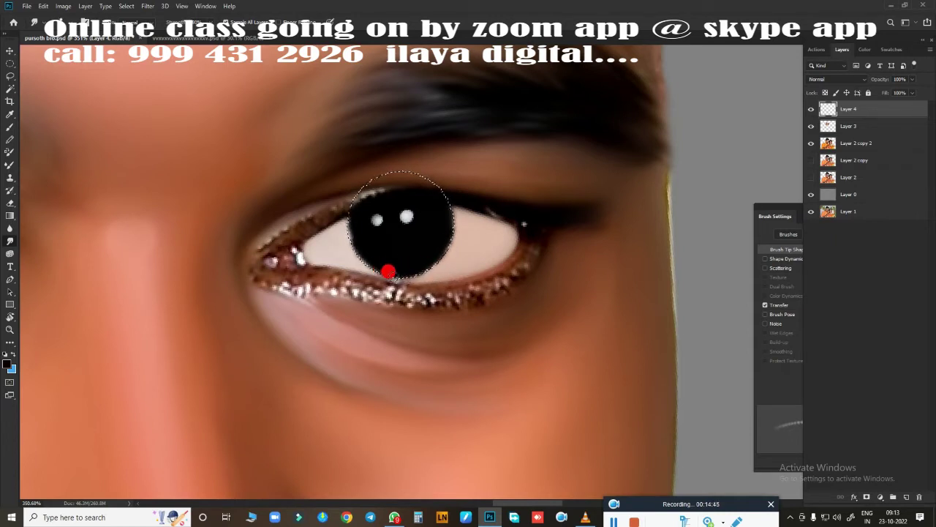
left_click_drag(431, 282, 436, 251)
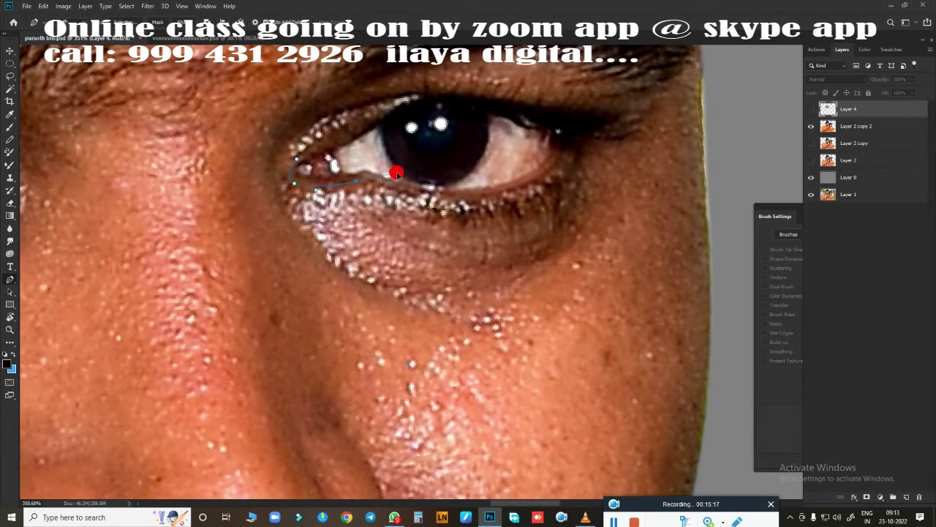
Close the path around the eye and paint the lower eyelid and outer corner smoothly
left_click_drag(547, 177, 607, 131)
left_click(571, 126)
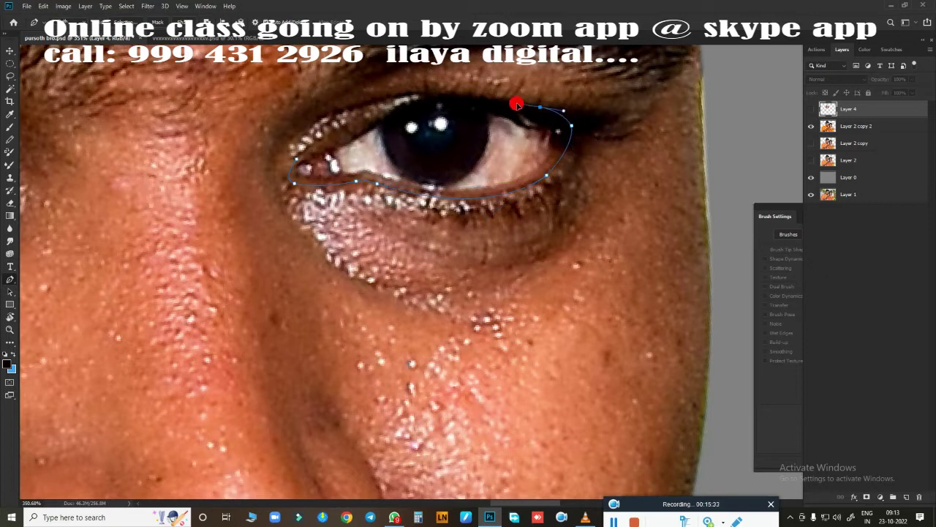
left_click_drag(299, 155, 192, 236)
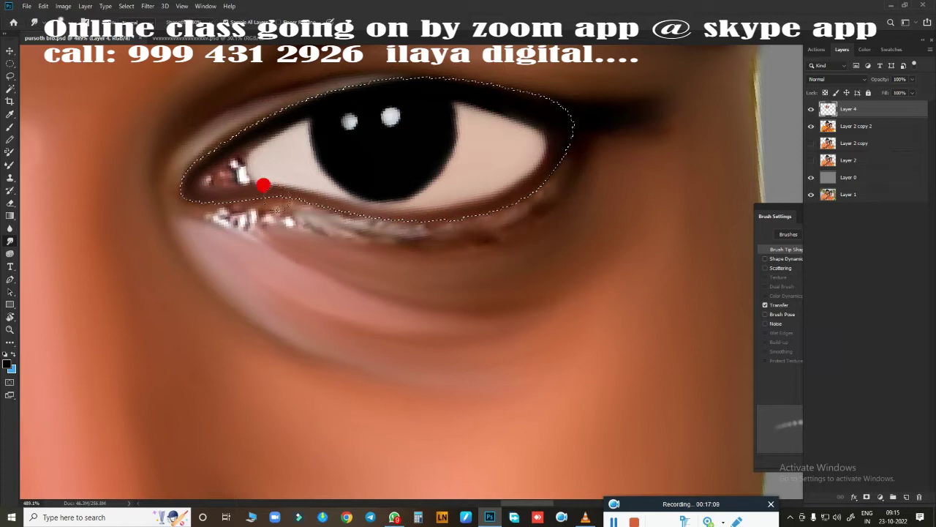
left_click_drag(371, 224, 416, 234)
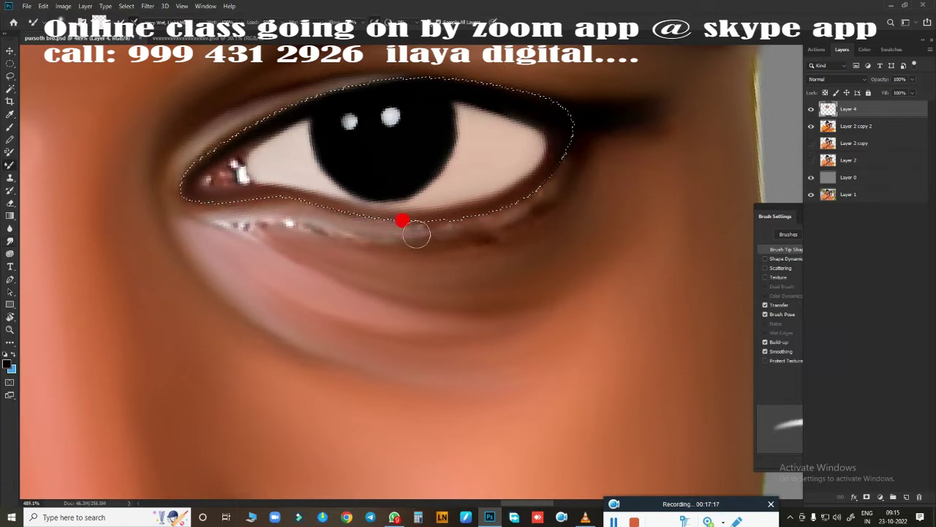
mouse_move(536, 184)
left_mouse_down()
mouse_move(382, 230)
mouse_move(174, 200)
mouse_move(654, 95)
mouse_move(578, 123)
left_mouse_up()
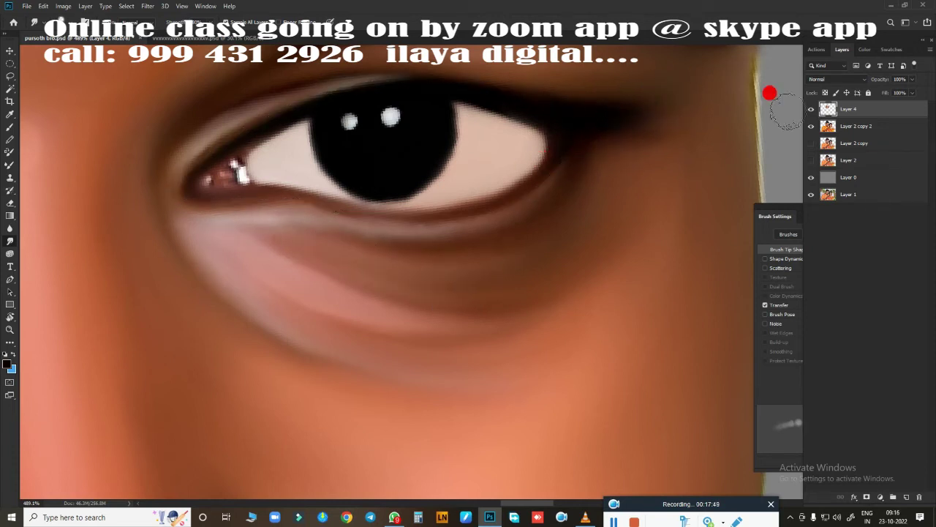
With Layer 4 hidden, trace a new Pen path along the lower lid and feather the selection
left_click(810, 108)
key("p")
mouse_move(550, 128)
left_mouse_down()
mouse_move(656, 202)
mouse_move(727, 204)
mouse_move(719, 198)
left_mouse_up()
left_click(553, 136)
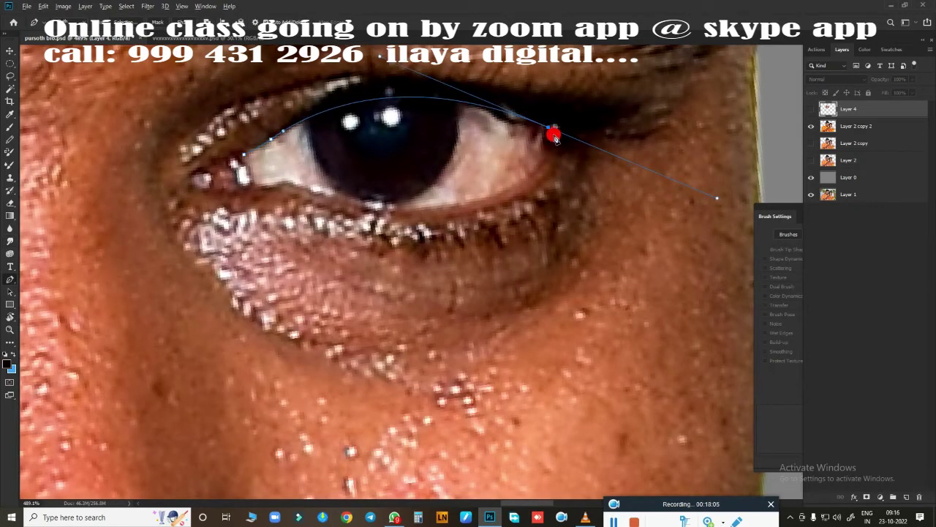
left_click_drag(289, 180, 111, 109)
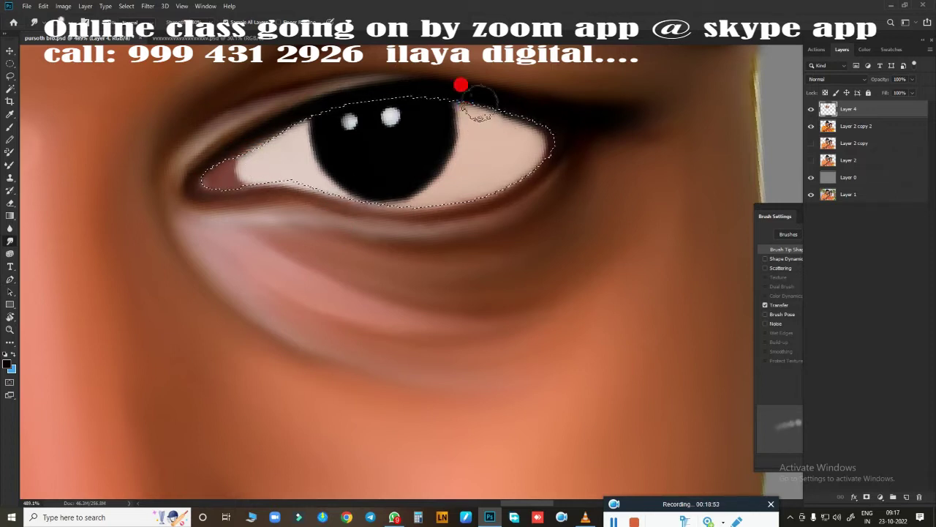
key("shift+F6")
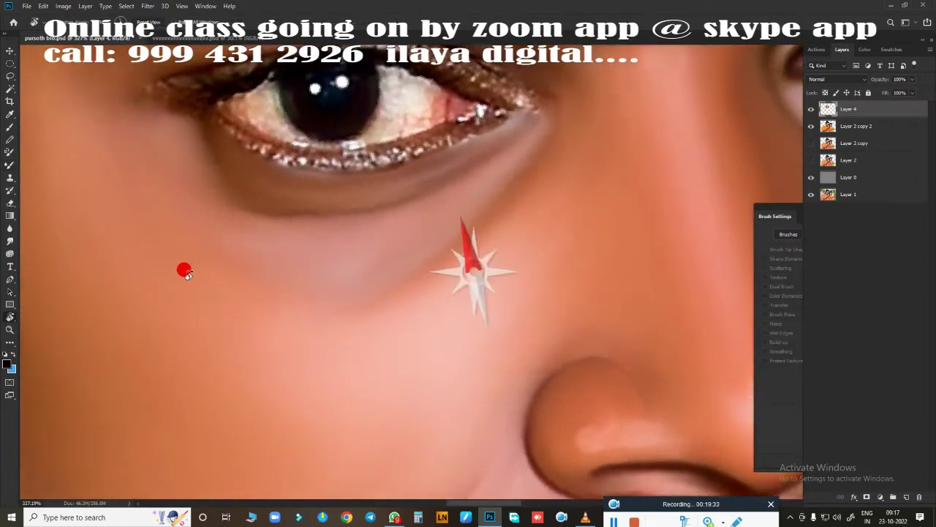
Select the round iris with an ellipse, fill it solid black, and brighten the eye white
key("m")
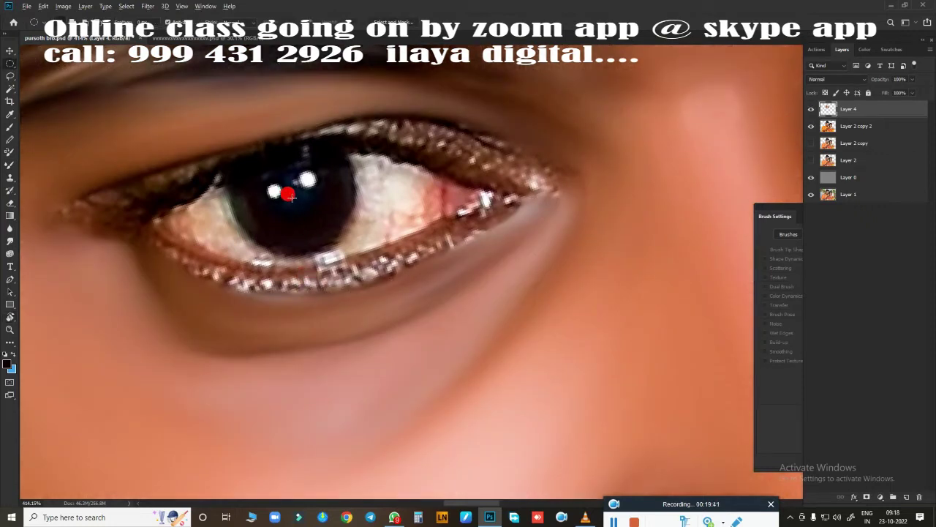
left_click_drag(278, 188, 358, 257)
key("b")
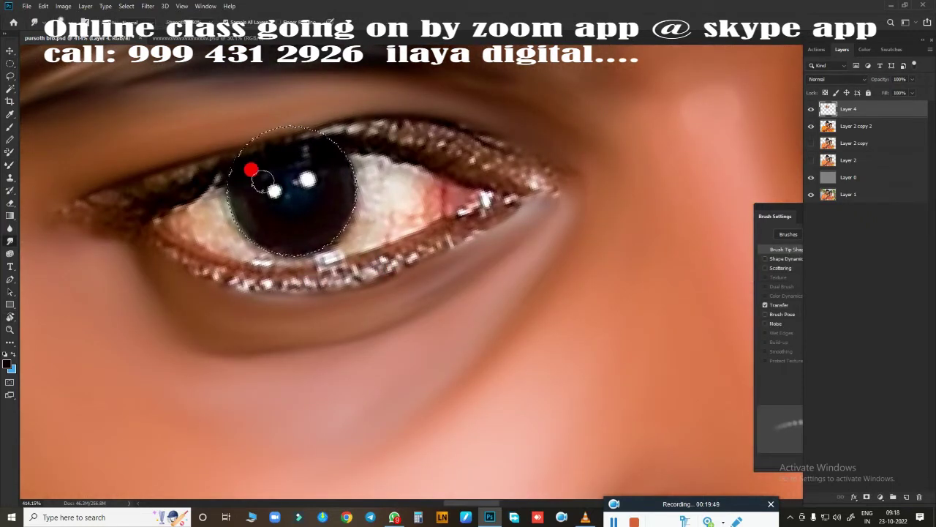
mouse_move(251, 167)
left_mouse_down()
mouse_move(256, 156)
mouse_move(268, 191)
mouse_move(322, 213)
left_mouse_up()
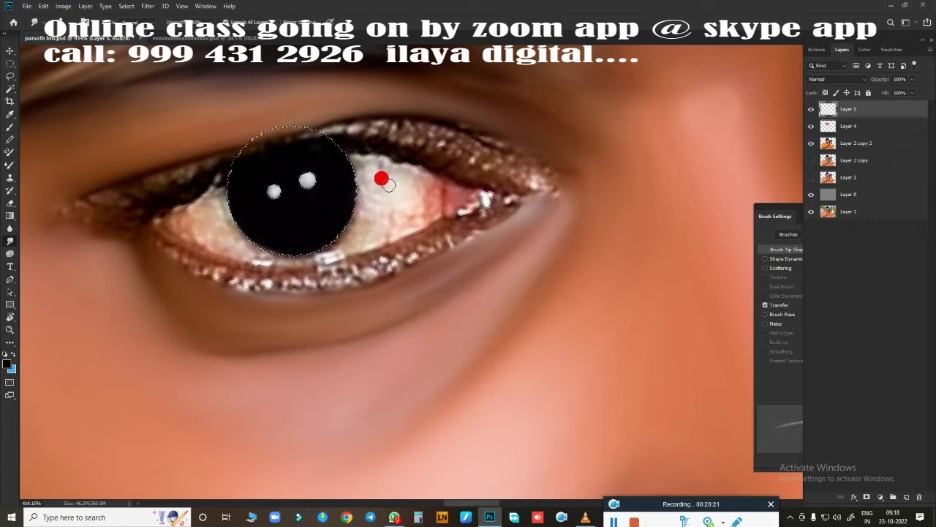
mouse_move(388, 184)
left_mouse_down()
mouse_move(391, 195)
mouse_move(377, 161)
mouse_move(422, 188)
mouse_move(392, 208)
mouse_move(401, 213)
mouse_move(419, 185)
mouse_move(344, 167)
mouse_move(428, 193)
mouse_move(424, 212)
mouse_move(360, 228)
mouse_move(357, 198)
mouse_move(204, 224)
mouse_move(236, 243)
mouse_move(182, 210)
mouse_move(213, 200)
mouse_move(177, 217)
left_mouse_up()
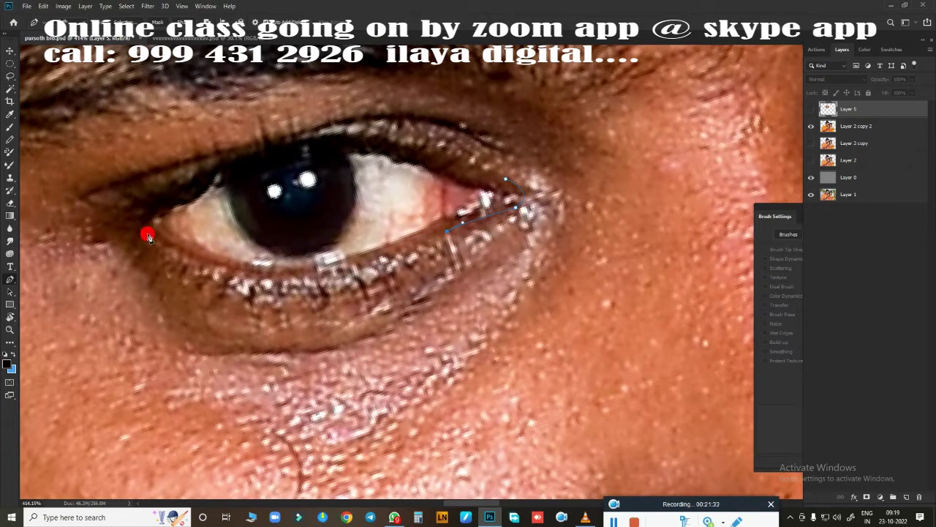
Turn the closed eye path into a selection and paint dark lines along the upper and lower lids
scroll(32, 143, "left", 3)
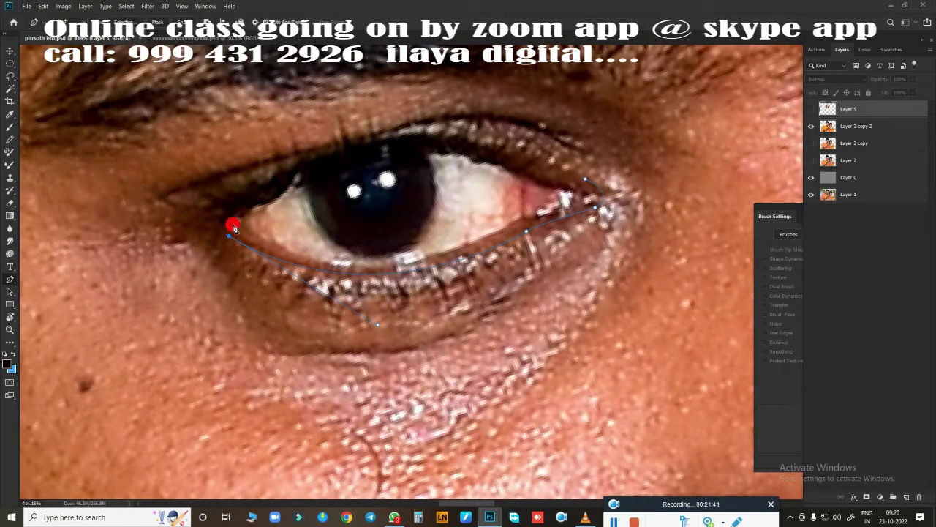
left_click_drag(526, 157, 652, 218)
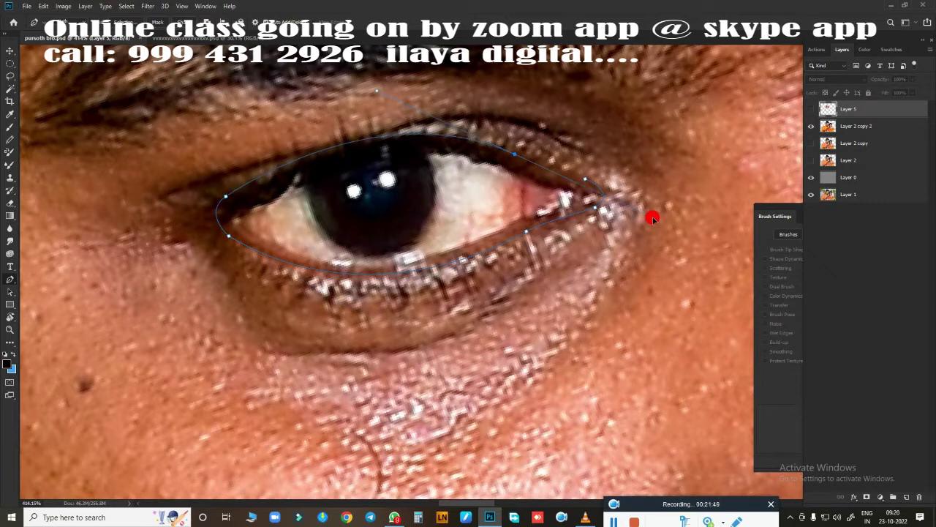
right_click(581, 247)
key("Return")
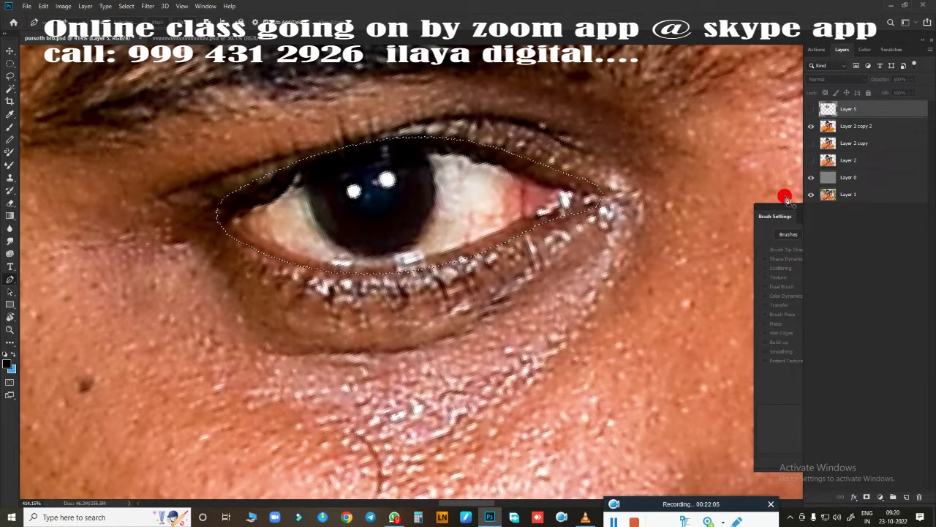
left_click(811, 108)
key("b")
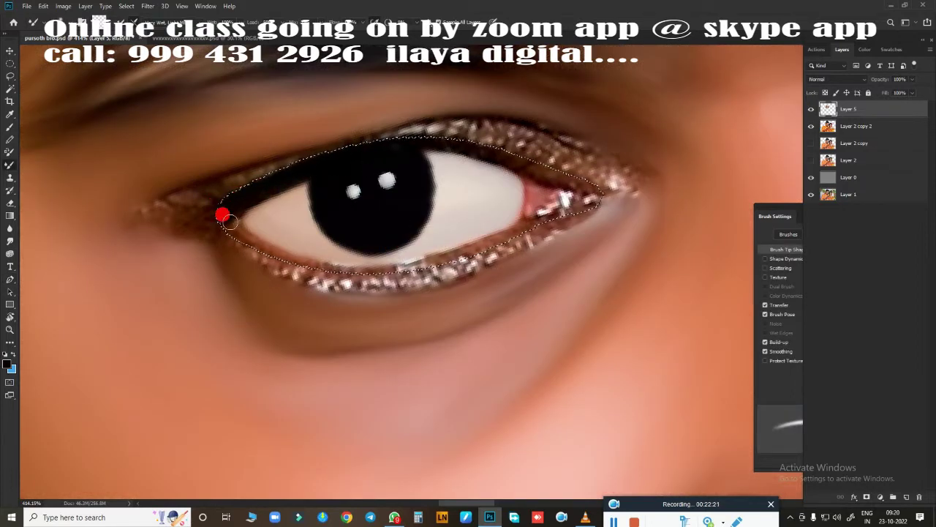
left_click_drag(395, 147, 474, 154)
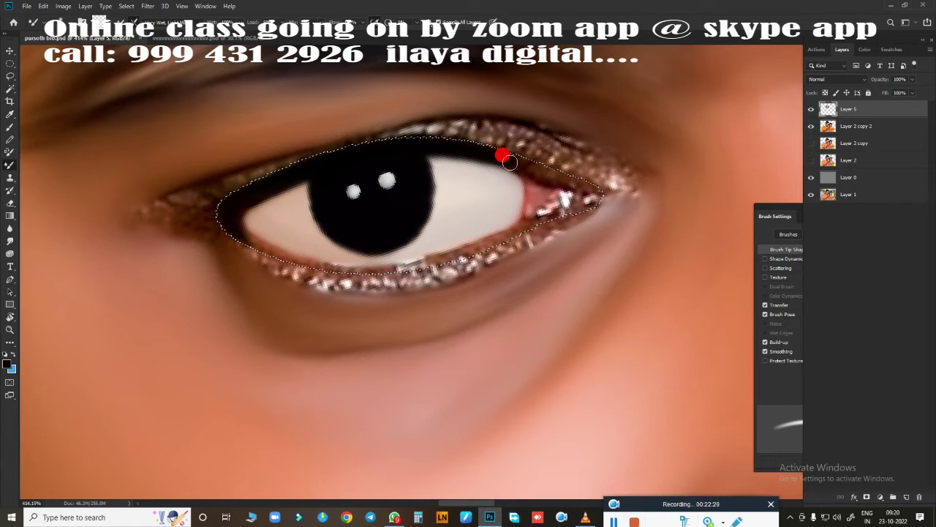
left_click_drag(578, 179, 579, 184)
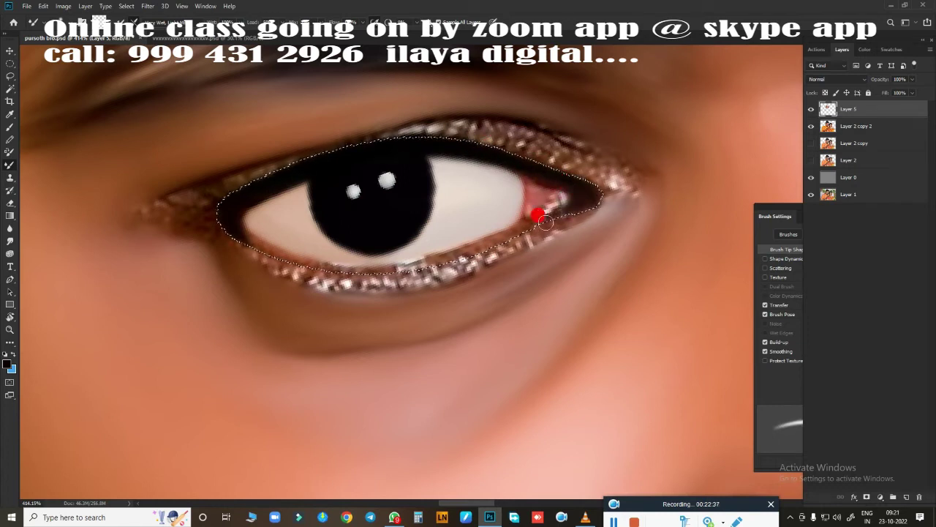
left_click_drag(386, 271, 432, 270)
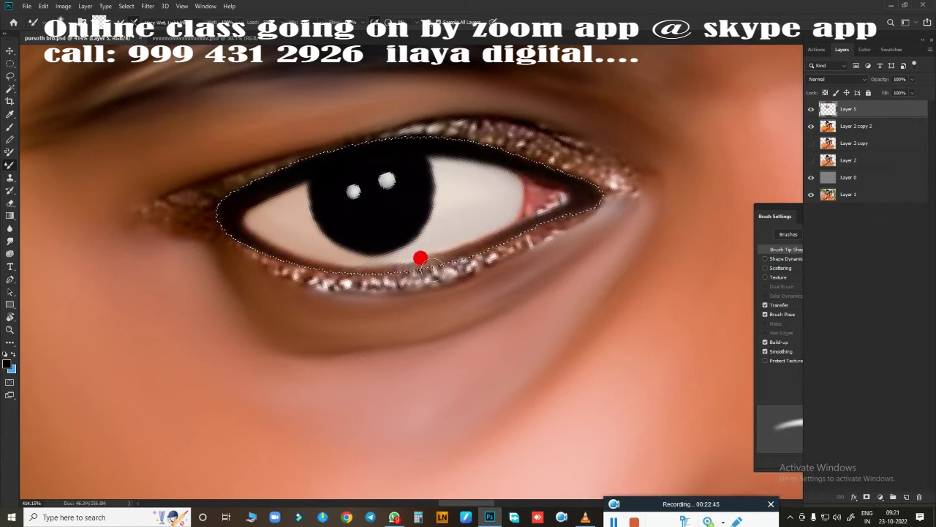
Feather the selection and blend the glittery lid rims, under-eye and eye corners with the Mixer Brush
key("shift+F6")
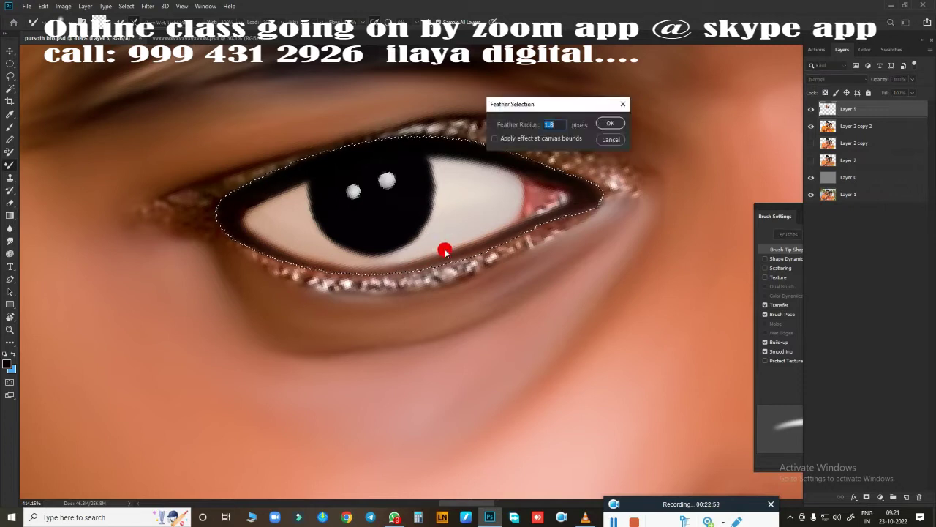
key("Return")
key("r")
mouse_move(226, 229)
left_mouse_down()
mouse_move(328, 288)
mouse_move(591, 209)
left_mouse_up()
mouse_move(499, 249)
left_mouse_down()
mouse_move(399, 279)
mouse_move(297, 275)
mouse_move(368, 291)
mouse_move(479, 270)
left_mouse_up()
mouse_move(438, 293)
left_mouse_down()
mouse_move(309, 341)
mouse_move(502, 290)
mouse_move(570, 157)
mouse_move(617, 192)
mouse_move(511, 142)
left_mouse_up()
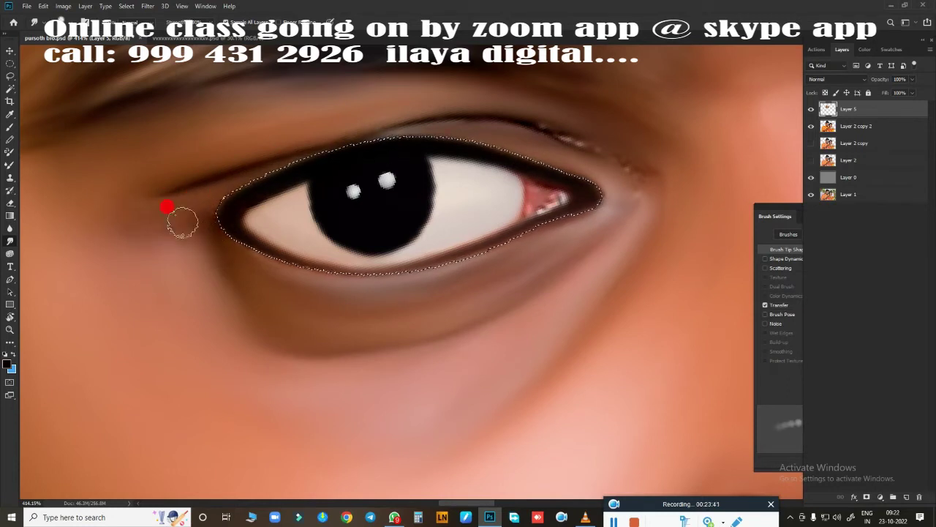
left_click(205, 178)
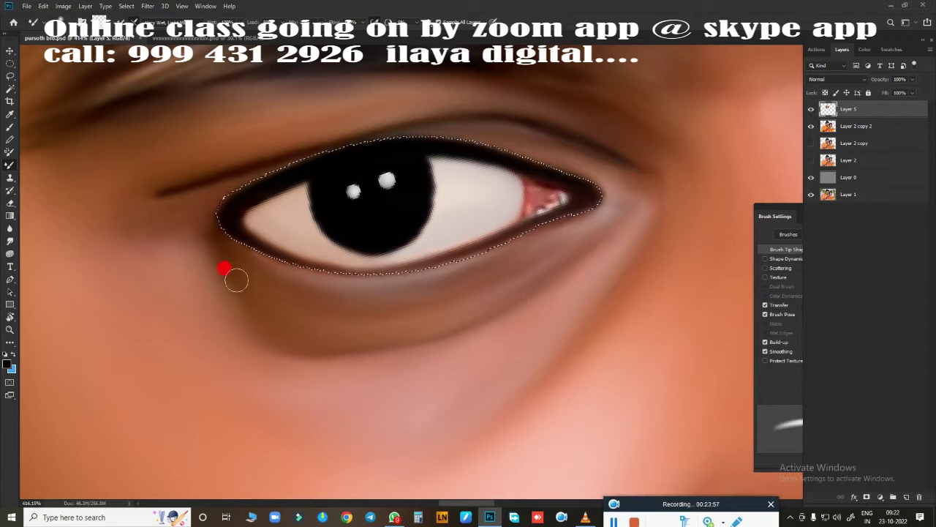
left_click_drag(236, 280, 500, 207)
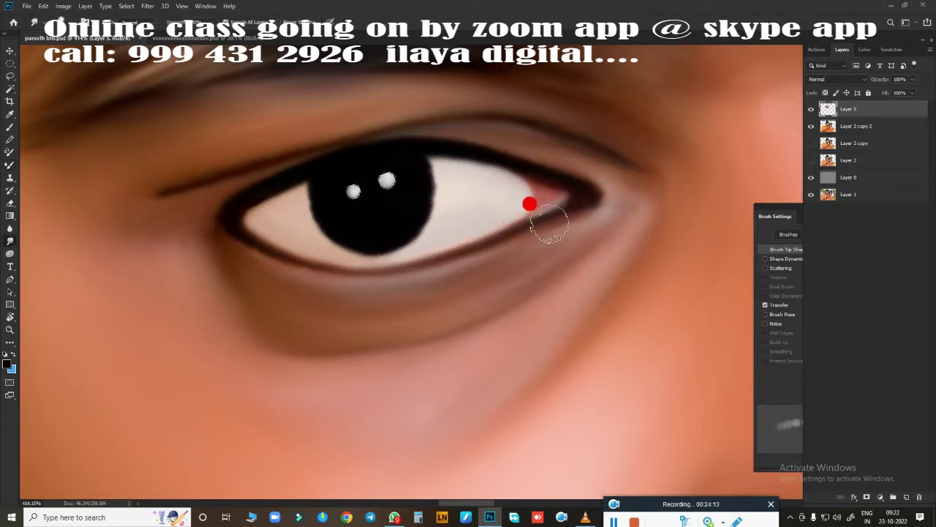
On Layer 2 copy 2, blend the ear's top, rim, inner ridge and lower edge smooth
scroll(519, 227, "down", 3)
scroll(504, 257, "down", 3)
scroll(324, 322, "up", 2)
scroll(307, 307, "up", 2)
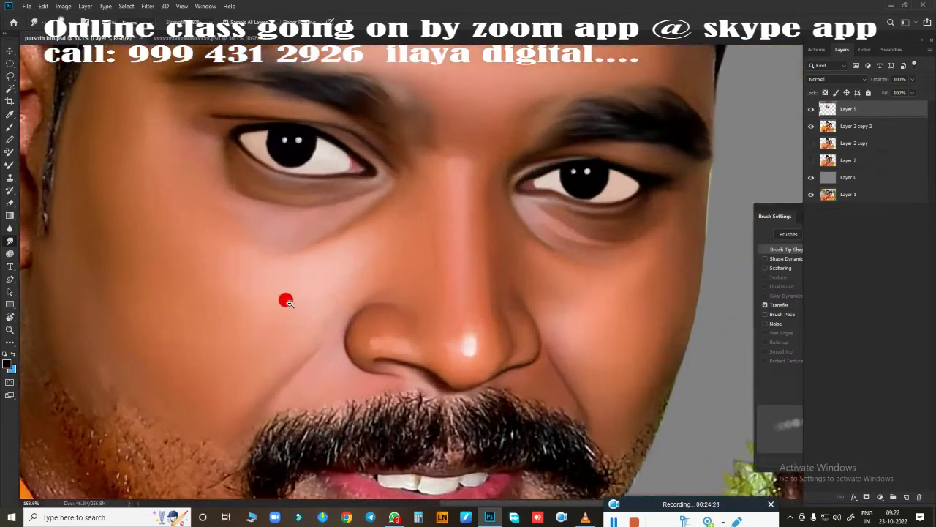
scroll(366, 307, "down", 2)
scroll(355, 307, "down", 2)
scroll(355, 307, "down", 2)
scroll(460, 225, "up", 4)
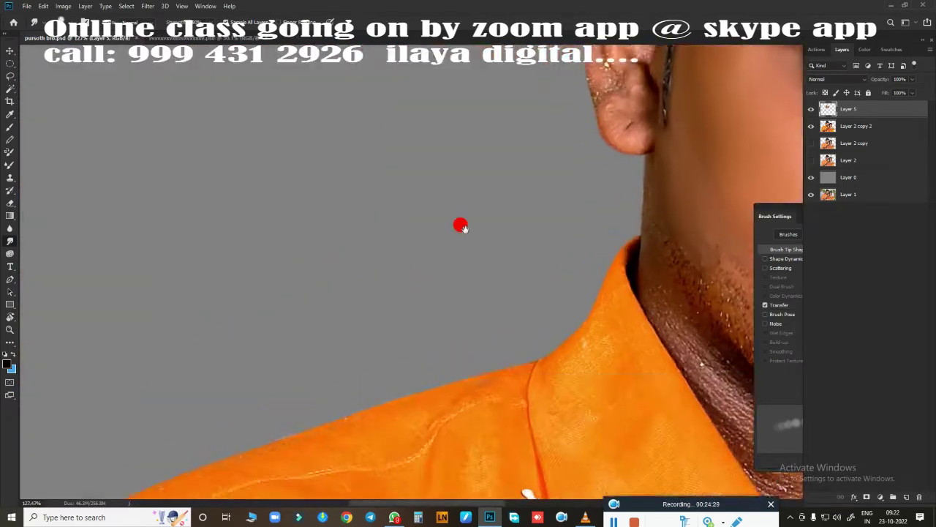
scroll(460, 225, "down", 2)
left_click(293, 157, "ctrl")
scroll(402, 319, "up", 4)
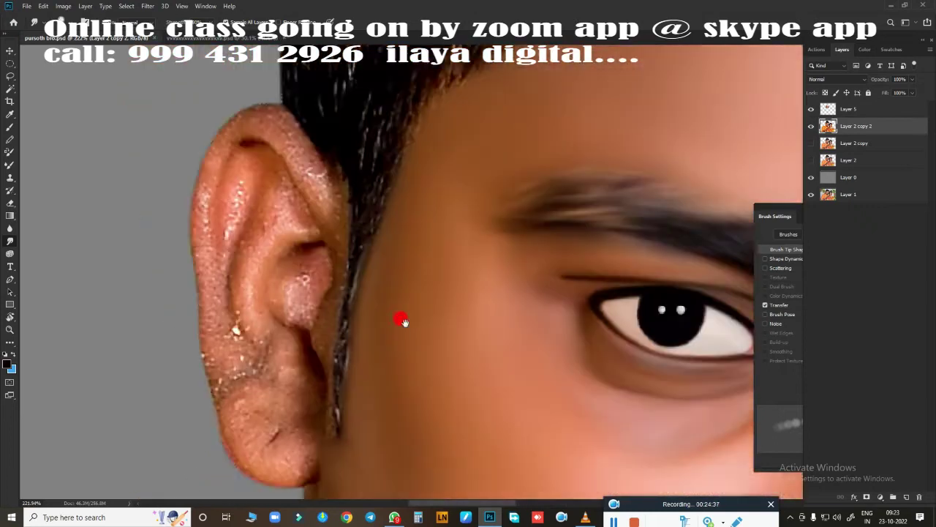
left_click_drag(402, 319, 412, 360)
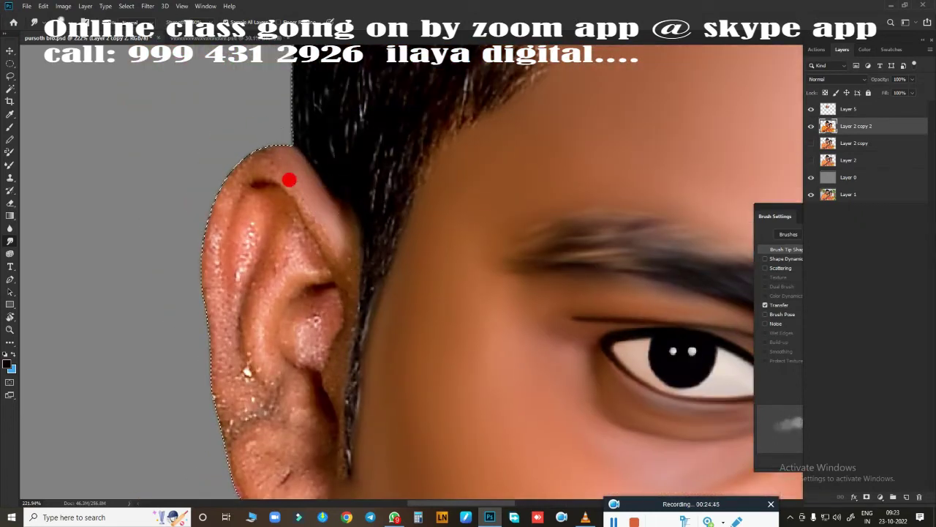
mouse_move(289, 180)
left_mouse_down()
mouse_move(200, 202)
mouse_move(207, 233)
left_mouse_up()
mouse_move(317, 206)
left_mouse_down()
mouse_move(293, 182)
mouse_move(317, 212)
mouse_move(254, 177)
left_mouse_up()
mouse_move(288, 229)
left_mouse_down()
mouse_move(228, 192)
mouse_move(209, 290)
mouse_move(275, 231)
mouse_move(246, 324)
mouse_move(330, 278)
left_mouse_up()
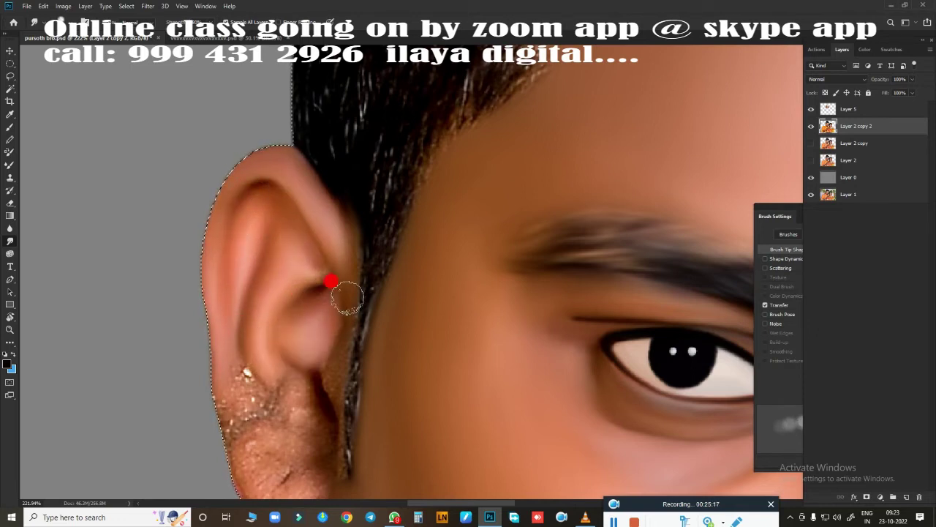
left_click_drag(353, 382, 363, 207)
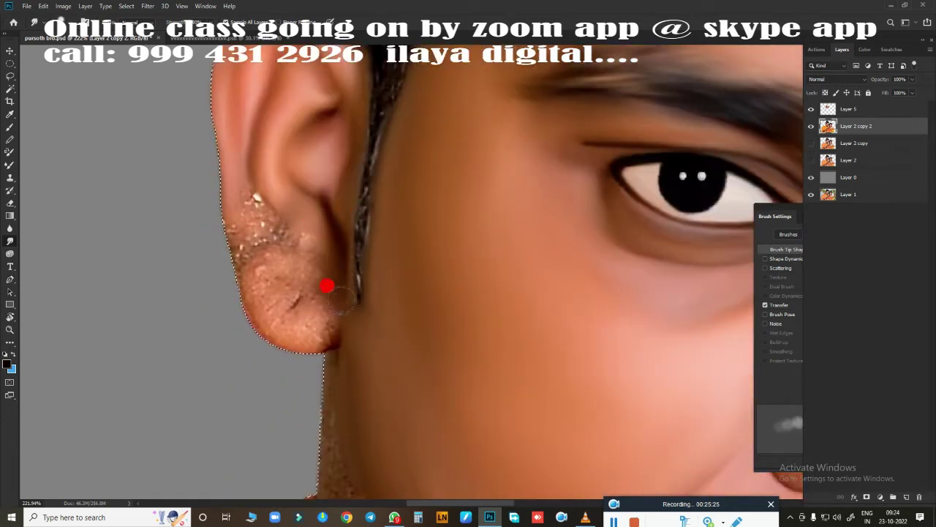
On Layer 5, smooth the speckles and crease off the ear lobe
left_click(867, 109)
left_click_drag(329, 272, 224, 155)
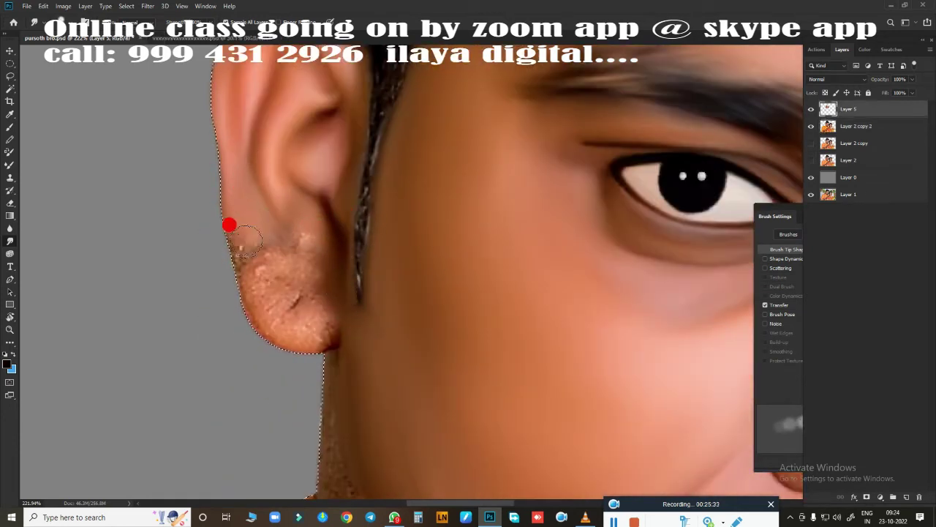
mouse_move(234, 253)
left_mouse_down()
mouse_move(257, 274)
mouse_move(215, 159)
left_mouse_up()
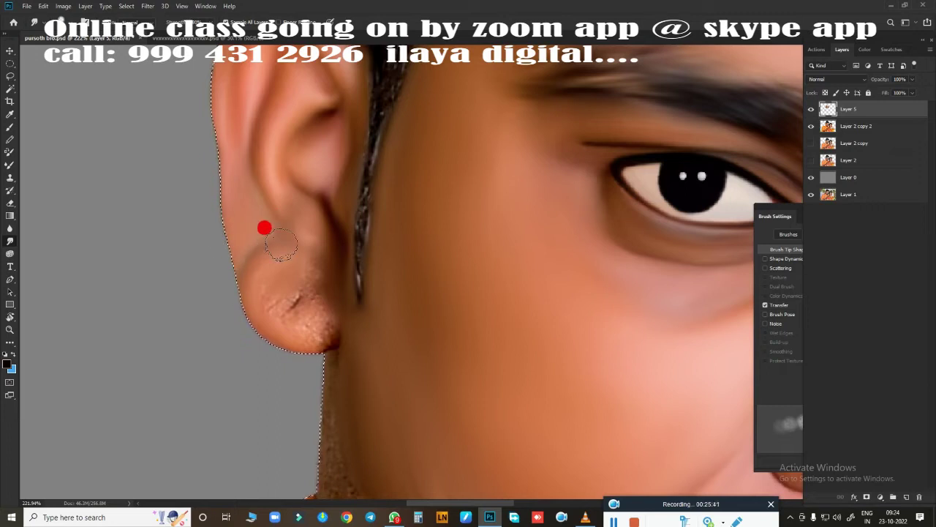
mouse_move(316, 268)
left_mouse_down()
mouse_move(324, 241)
mouse_move(274, 298)
left_mouse_up()
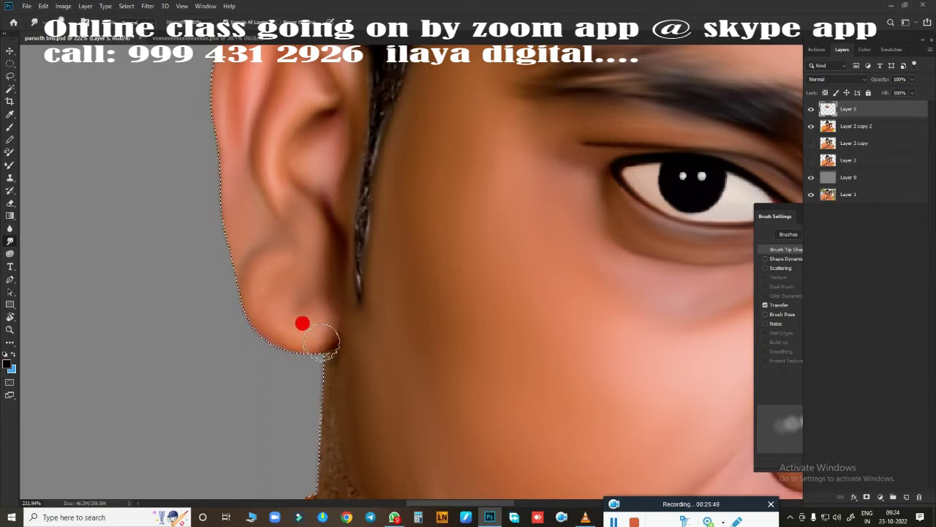
left_click_drag(322, 338, 313, 297)
scroll(313, 297, "down", 3)
Smooth the textured neck skin below the jaw and the shadow under the chin
left_click_drag(295, 257, 305, 249)
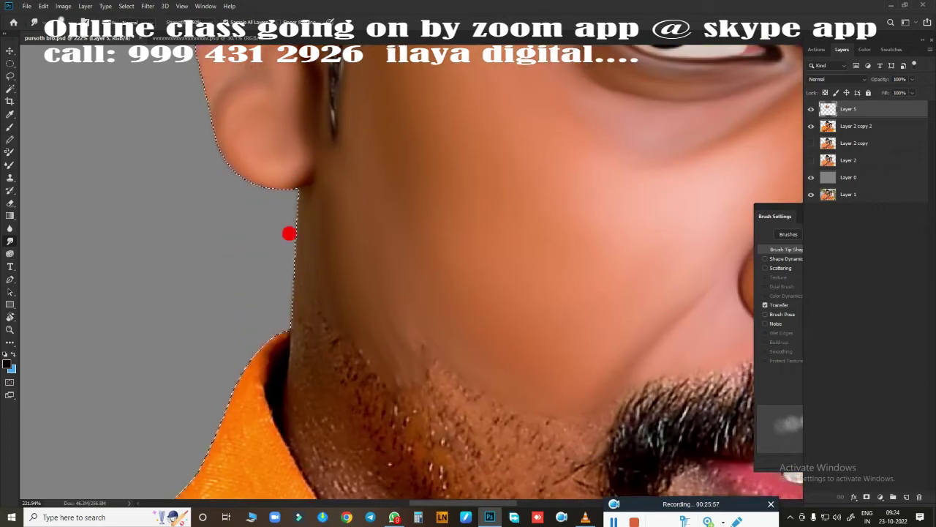
scroll(271, 163, "down", 2)
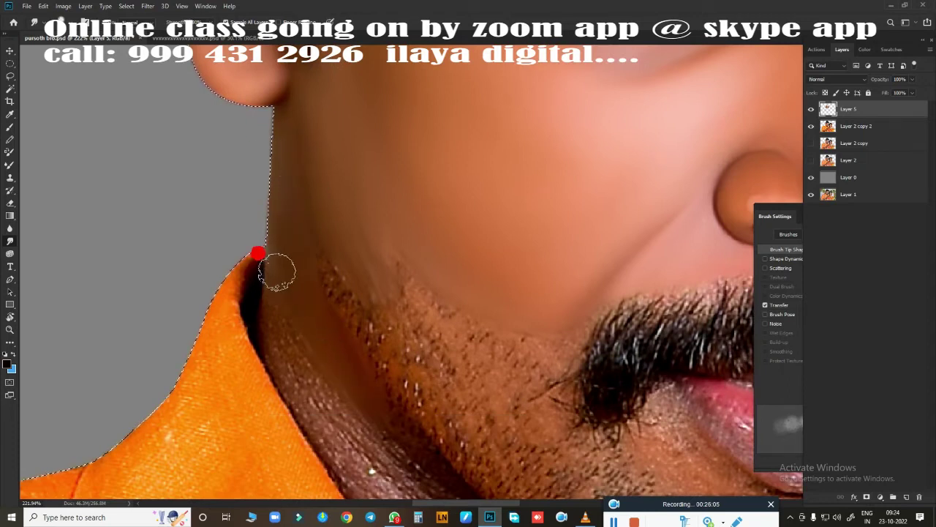
scroll(276, 272, "down", 3)
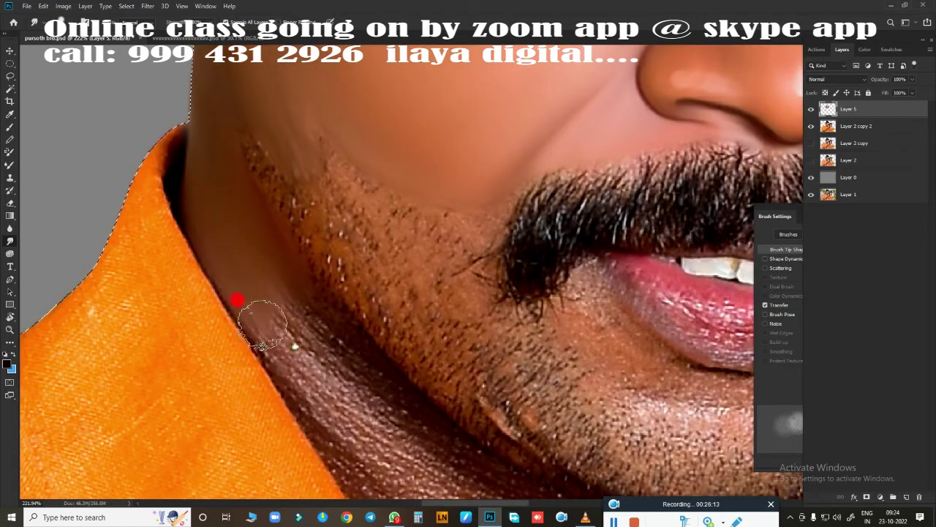
mouse_move(262, 321)
left_mouse_down()
mouse_move(273, 251)
mouse_move(305, 371)
mouse_move(353, 397)
mouse_move(297, 267)
left_mouse_up()
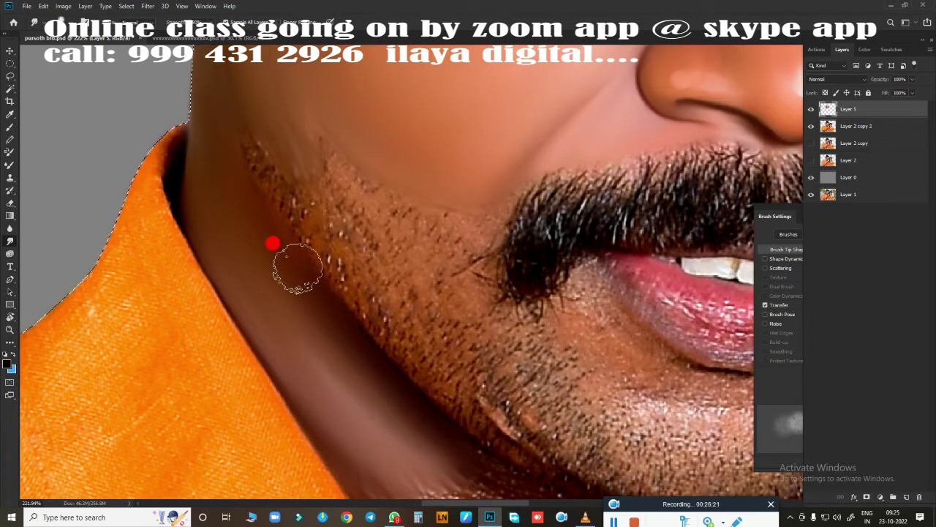
scroll(272, 243, "down", 3)
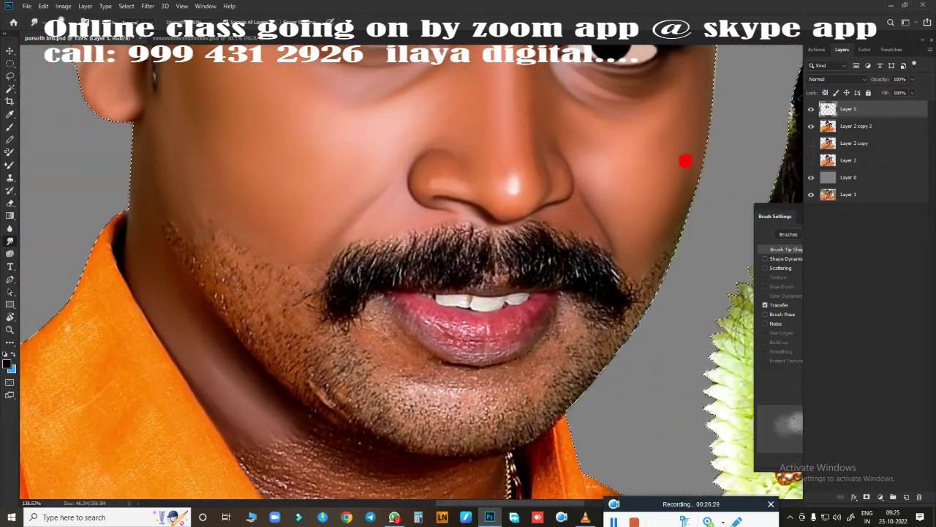
left_click_drag(685, 160, 523, 390)
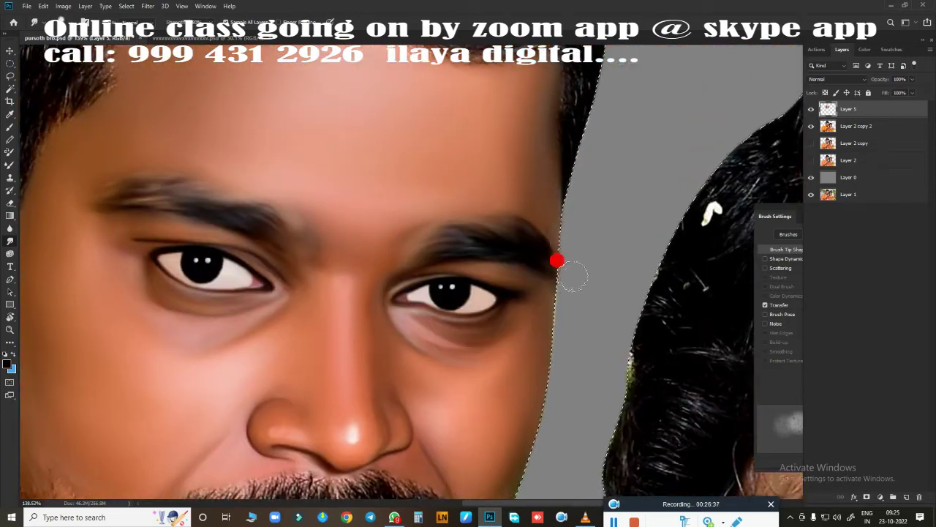
left_click_drag(557, 261, 539, 69)
scroll(537, 277, "down", 3)
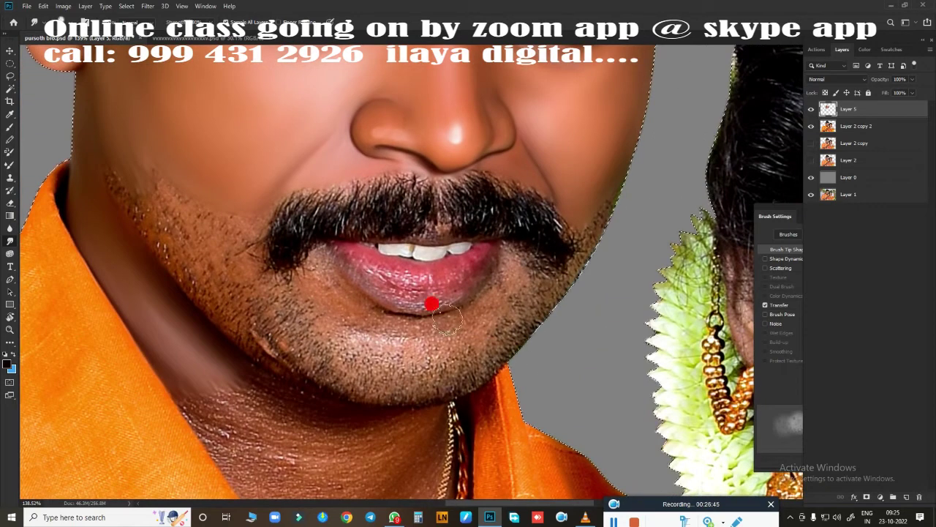
scroll(432, 304, "down", 3)
mouse_move(430, 284)
left_mouse_down()
mouse_move(292, 199)
mouse_move(307, 261)
mouse_move(244, 188)
mouse_move(460, 268)
mouse_move(250, 246)
mouse_move(376, 364)
mouse_move(337, 311)
mouse_move(485, 299)
left_mouse_up()
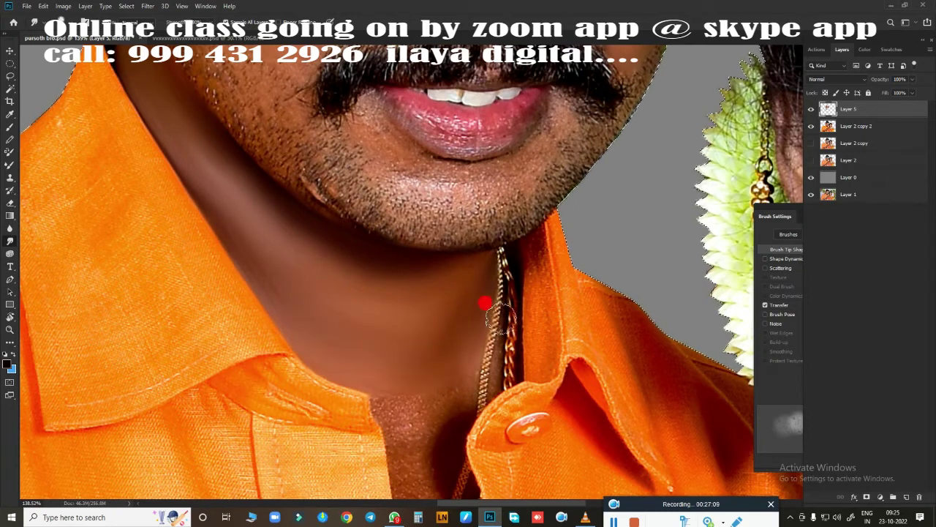
Resize the brush with [ and ] and paint the neck skin between the collars smooth
key("[")
key("[")
key("[")
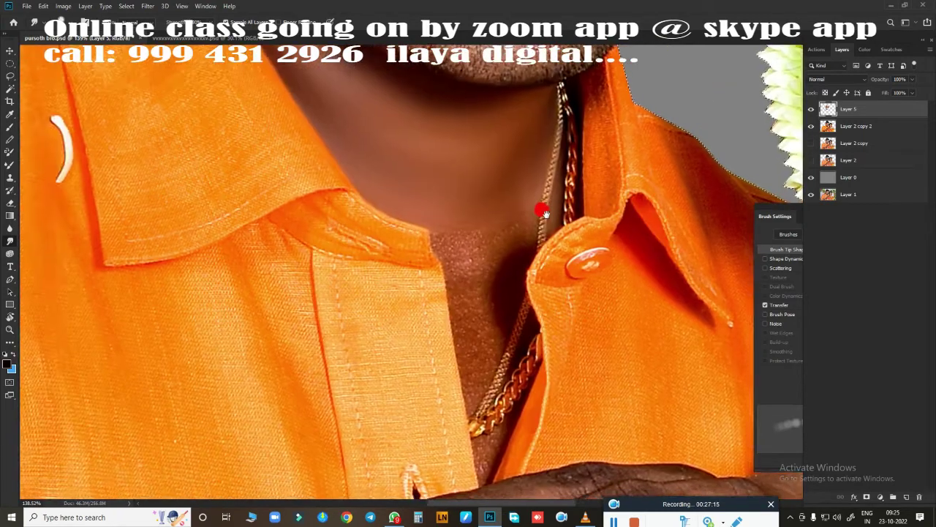
left_click_drag(492, 379, 481, 198)
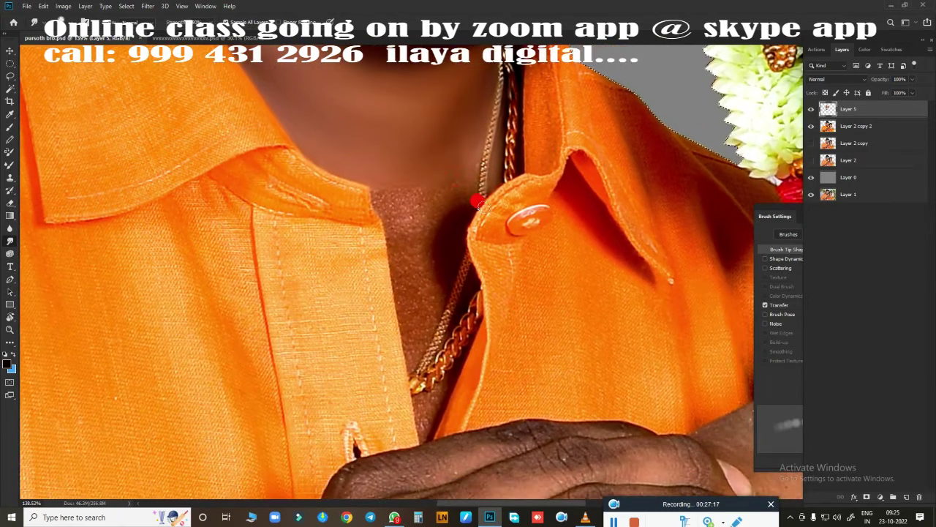
key("]")
key("]")
key("]")
mouse_move(404, 243)
left_mouse_down()
mouse_move(443, 237)
mouse_move(417, 402)
mouse_move(422, 433)
left_mouse_up()
scroll(455, 246, "down", 2)
scroll(412, 370, "down", 2)
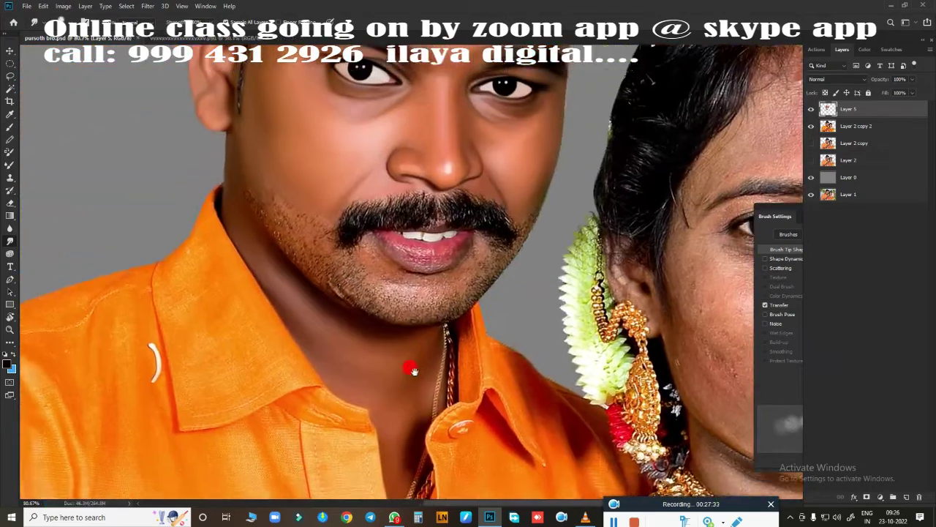
scroll(412, 309, "up", 5)
scroll(461, 300, "up", 2)
left_click_drag(461, 300, 462, 327)
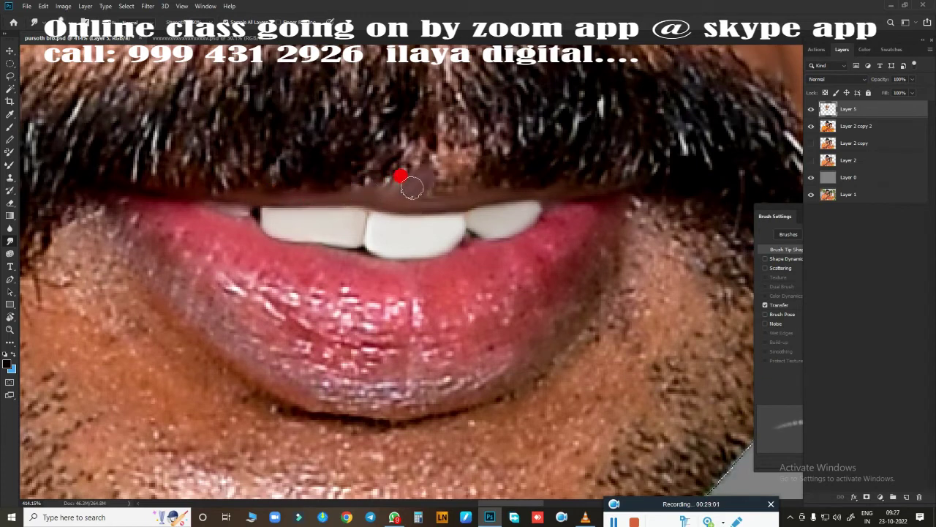
Blend the skin under the moustache, just above the upper lip, with a Mixer Brush stroke
left_click_drag(446, 165, 494, 185)
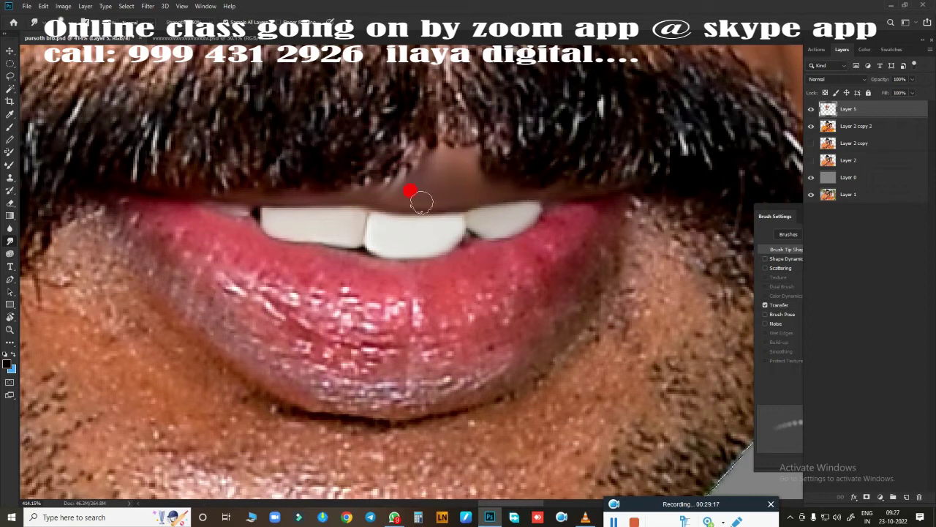
scroll(391, 198, "down", 8)
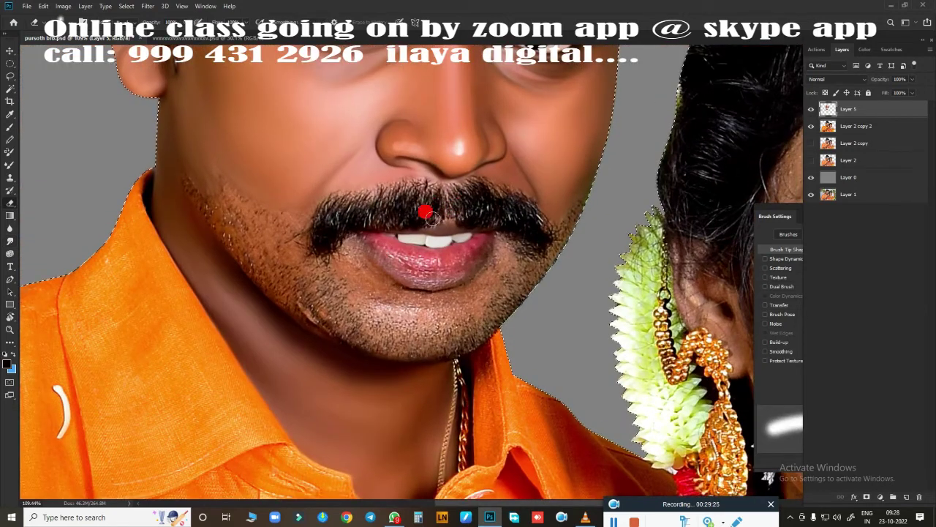
scroll(485, 279, "up", 4)
scroll(434, 251, "up", 3)
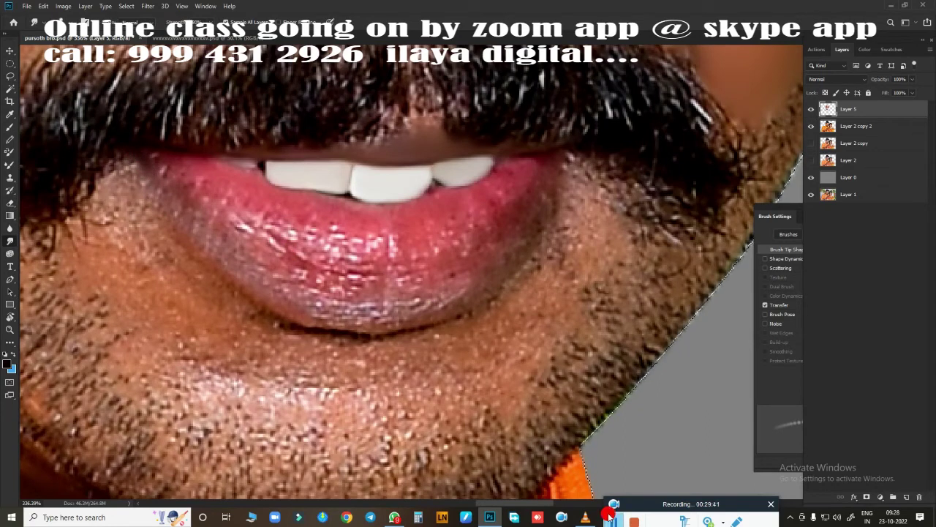
scroll(429, 349, "down", 7)
scroll(429, 360, "up", 6)
scroll(514, 301, "up", 2)
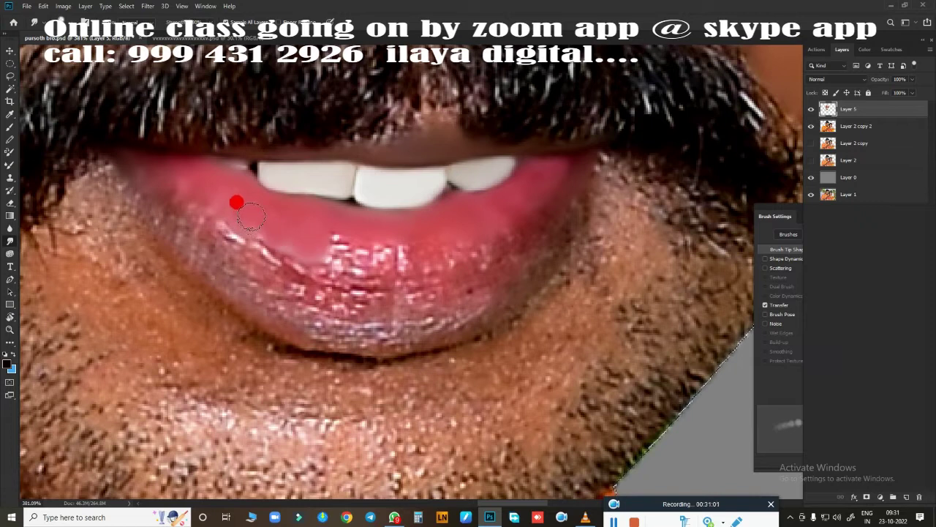
Blend the lower lip's left, centre, right side and lower edge into smooth pink
mouse_move(347, 252)
left_mouse_down()
mouse_move(357, 261)
mouse_move(433, 262)
left_mouse_up()
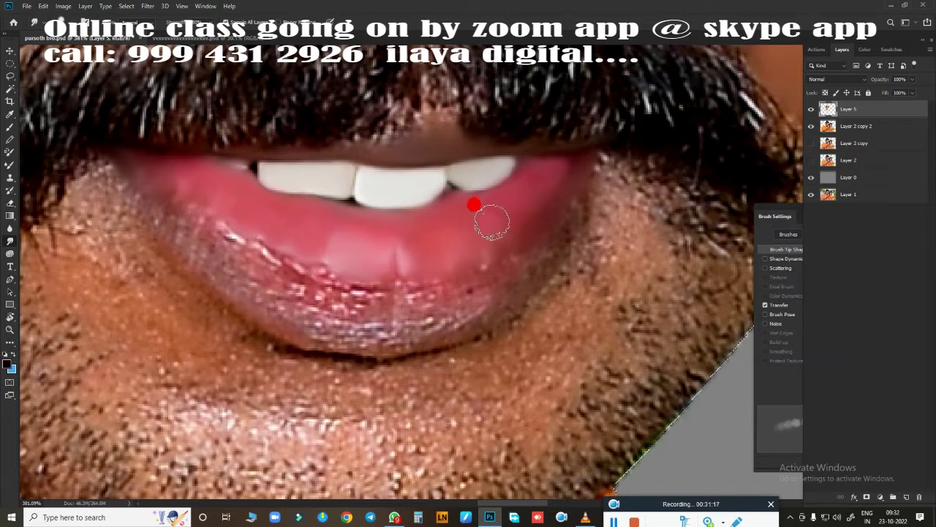
mouse_move(280, 268)
left_mouse_down()
mouse_move(354, 295)
mouse_move(409, 287)
left_mouse_up()
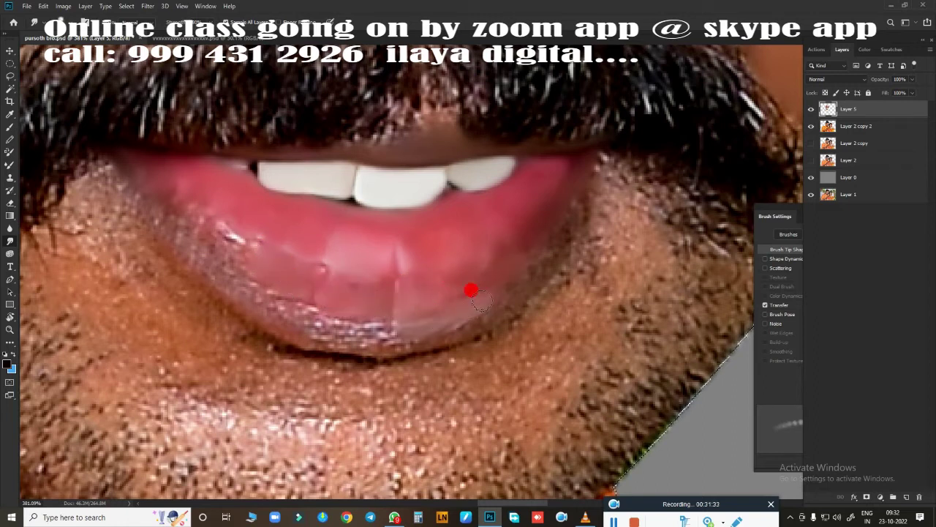
mouse_move(329, 318)
left_mouse_down()
mouse_move(361, 327)
mouse_move(534, 233)
left_mouse_up()
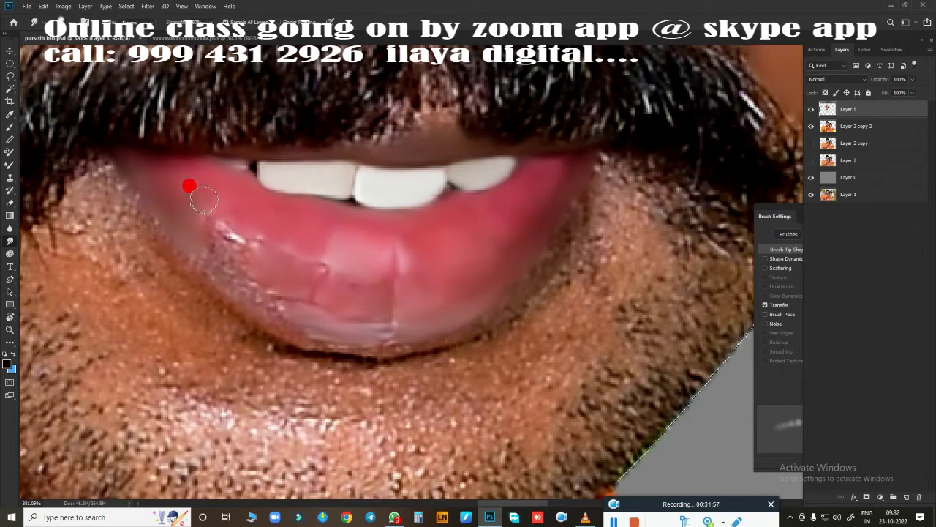
left_click_drag(203, 199, 226, 266)
mouse_move(283, 313)
left_mouse_down()
mouse_move(261, 250)
mouse_move(386, 253)
mouse_move(379, 308)
left_mouse_up()
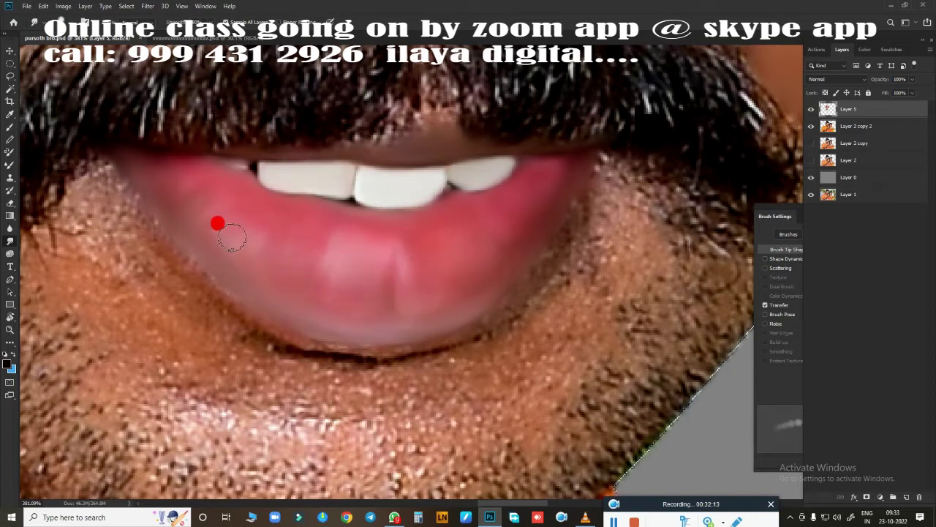
mouse_move(185, 178)
left_mouse_down()
mouse_move(345, 266)
mouse_move(431, 269)
left_mouse_up()
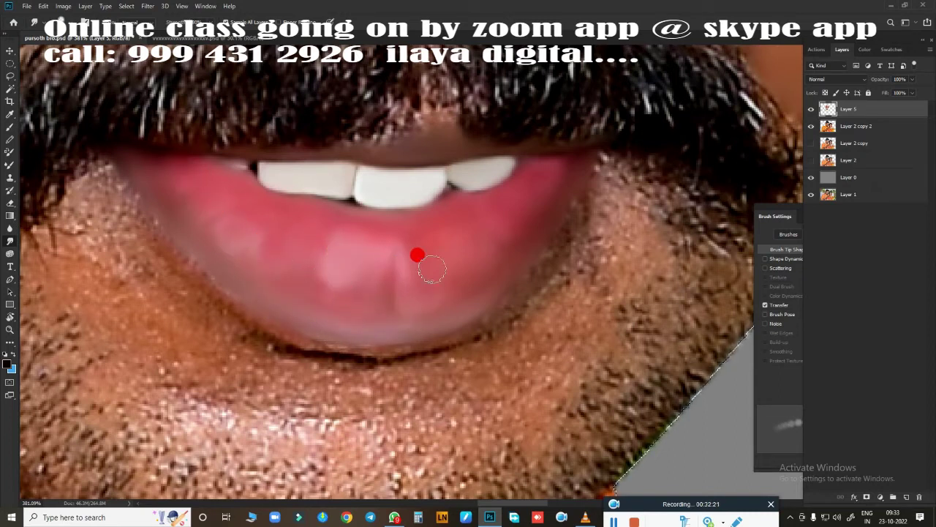
left_click_drag(392, 328, 411, 324)
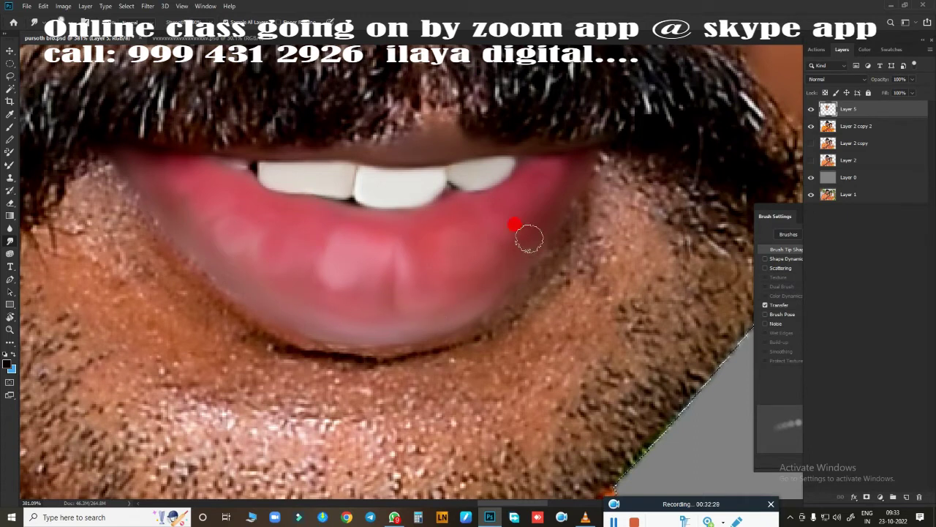
mouse_move(530, 237)
left_mouse_down()
mouse_move(504, 274)
mouse_move(506, 343)
mouse_move(520, 228)
mouse_move(482, 278)
mouse_move(558, 162)
mouse_move(549, 163)
mouse_move(581, 142)
mouse_move(602, 178)
mouse_move(642, 168)
mouse_move(595, 139)
mouse_move(598, 199)
mouse_move(494, 251)
mouse_move(598, 161)
mouse_move(510, 271)
mouse_move(151, 261)
mouse_move(181, 289)
mouse_move(285, 328)
mouse_move(431, 314)
mouse_move(290, 338)
left_mouse_up()
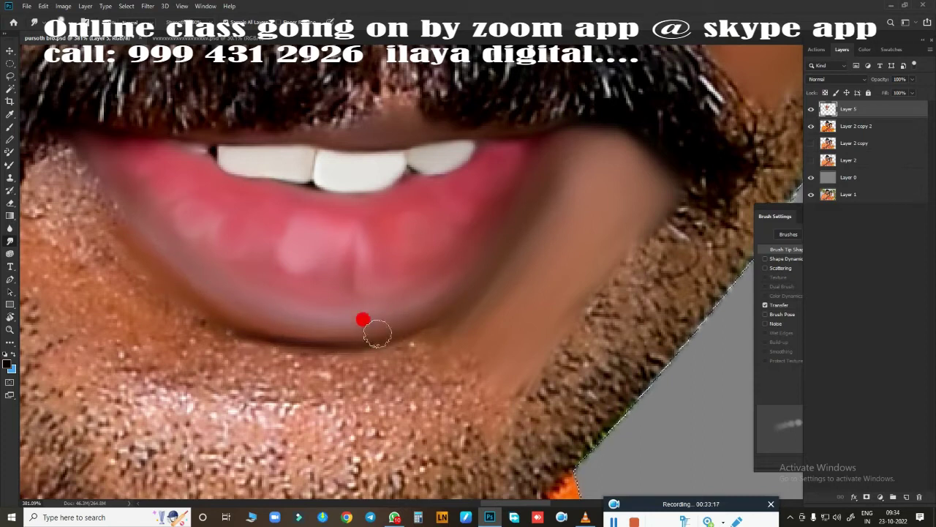
mouse_move(409, 313)
left_mouse_down()
mouse_move(56, 156)
mouse_move(57, 147)
mouse_move(414, 307)
left_mouse_up()
Smooth the lower face and chin-jaw shadow, then paint out the left-cheek stubble
scroll(414, 307, "down", 2)
mouse_move(476, 244)
left_mouse_down()
mouse_move(167, 150)
mouse_move(153, 137)
mouse_move(261, 236)
mouse_move(215, 130)
mouse_move(171, 92)
mouse_move(163, 108)
mouse_move(230, 188)
mouse_move(383, 242)
mouse_move(539, 219)
mouse_move(619, 120)
mouse_move(370, 255)
mouse_move(221, 134)
mouse_move(380, 296)
mouse_move(429, 297)
mouse_move(668, 177)
mouse_move(159, 286)
mouse_move(410, 366)
mouse_move(656, 186)
mouse_move(558, 312)
mouse_move(242, 368)
mouse_move(574, 252)
mouse_move(344, 316)
mouse_move(59, 207)
mouse_move(36, 153)
mouse_move(182, 254)
mouse_move(107, 171)
mouse_move(385, 320)
mouse_move(361, 332)
mouse_move(467, 191)
mouse_move(461, 329)
mouse_move(579, 236)
mouse_move(546, 151)
mouse_move(599, 90)
mouse_move(504, 190)
mouse_move(512, 217)
mouse_move(560, 215)
mouse_move(499, 310)
mouse_move(556, 259)
mouse_move(512, 313)
mouse_move(563, 142)
mouse_move(517, 278)
mouse_move(518, 324)
mouse_move(753, 230)
left_mouse_up()
scroll(291, 288, "down", 2)
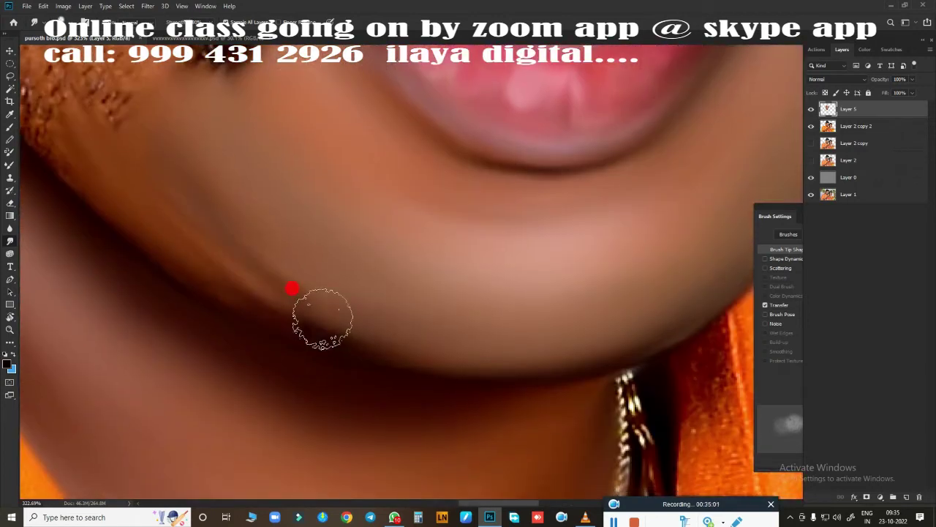
mouse_move(292, 288)
left_mouse_down()
mouse_move(83, 140)
mouse_move(497, 324)
mouse_move(66, 119)
mouse_move(99, 85)
left_mouse_up()
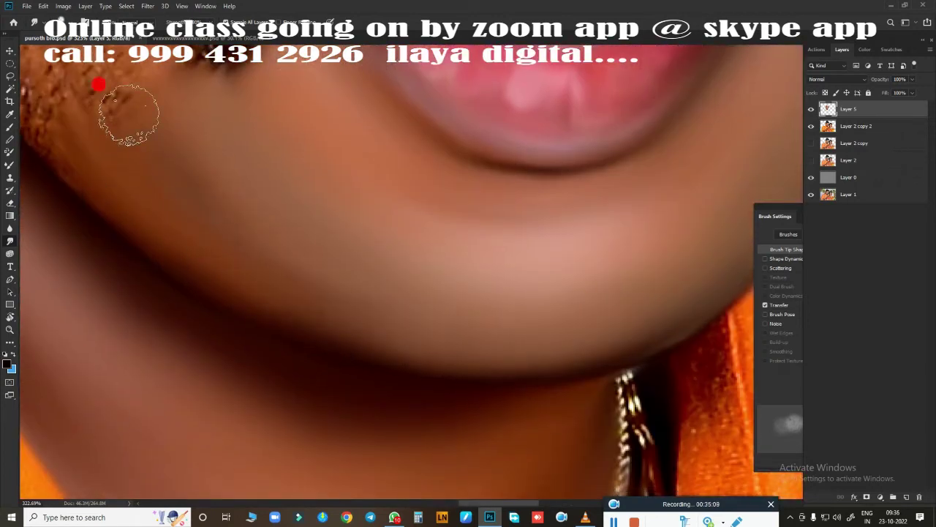
scroll(552, 376, "down", 1)
scroll(311, 278, "down", 1)
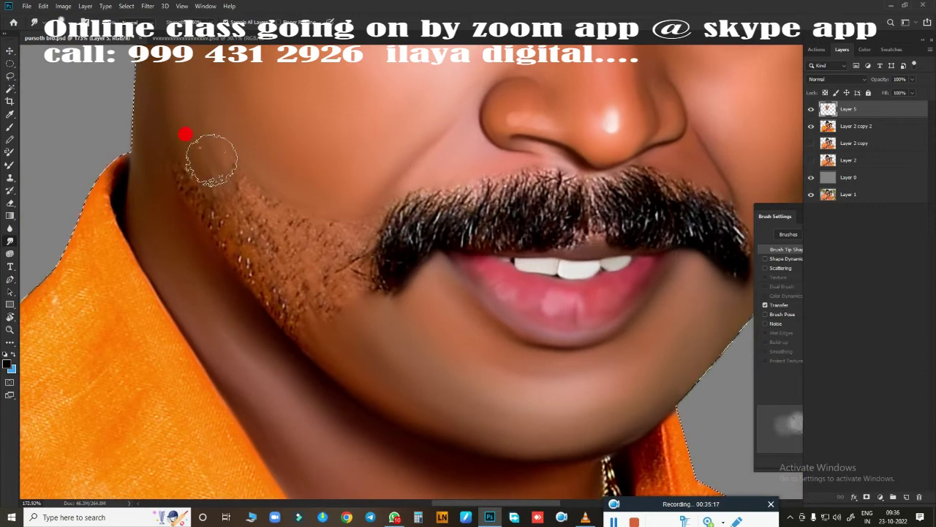
mouse_move(212, 160)
left_mouse_down()
mouse_move(241, 220)
mouse_move(184, 142)
mouse_move(361, 383)
mouse_move(230, 261)
mouse_move(255, 204)
mouse_move(226, 141)
mouse_move(359, 305)
mouse_move(368, 334)
mouse_move(395, 211)
mouse_move(415, 211)
mouse_move(346, 295)
mouse_move(512, 373)
mouse_move(230, 278)
mouse_move(545, 253)
mouse_move(564, 278)
mouse_move(518, 307)
left_mouse_up()
Smooth the moustache's upper edge and middle section into dark painted hair
key("ctrl+0")
scroll(527, 215, "up", 3)
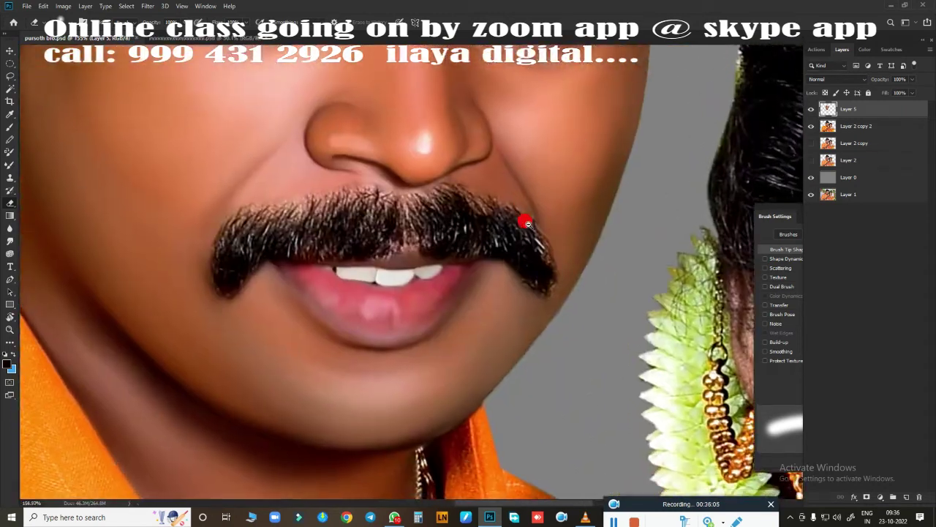
scroll(581, 209, "up", 3)
mouse_move(319, 161)
left_mouse_down()
mouse_move(470, 148)
mouse_move(608, 258)
left_mouse_up()
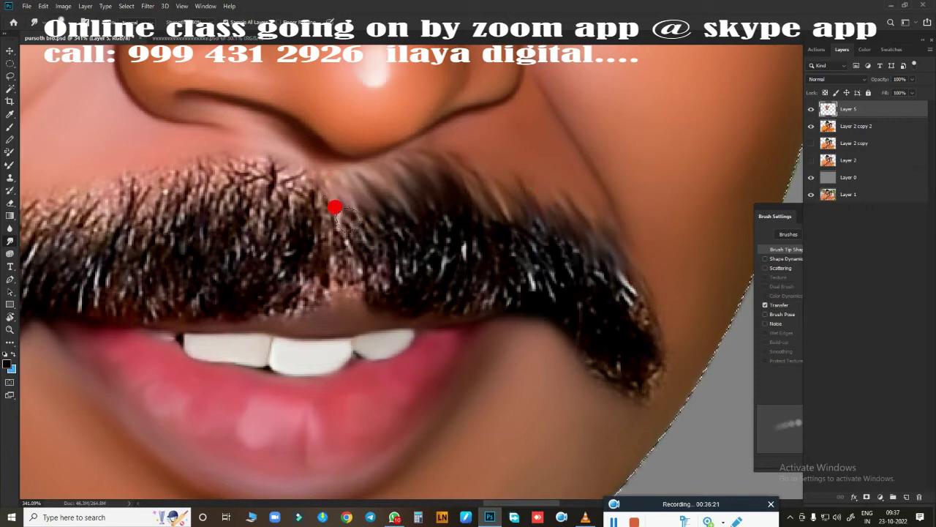
mouse_move(334, 204)
left_mouse_down()
mouse_move(320, 249)
mouse_move(380, 211)
mouse_move(447, 257)
mouse_move(526, 203)
mouse_move(614, 251)
mouse_move(355, 234)
mouse_move(336, 264)
mouse_move(349, 309)
mouse_move(410, 253)
mouse_move(467, 302)
mouse_move(550, 278)
mouse_move(635, 317)
mouse_move(656, 437)
left_mouse_up()
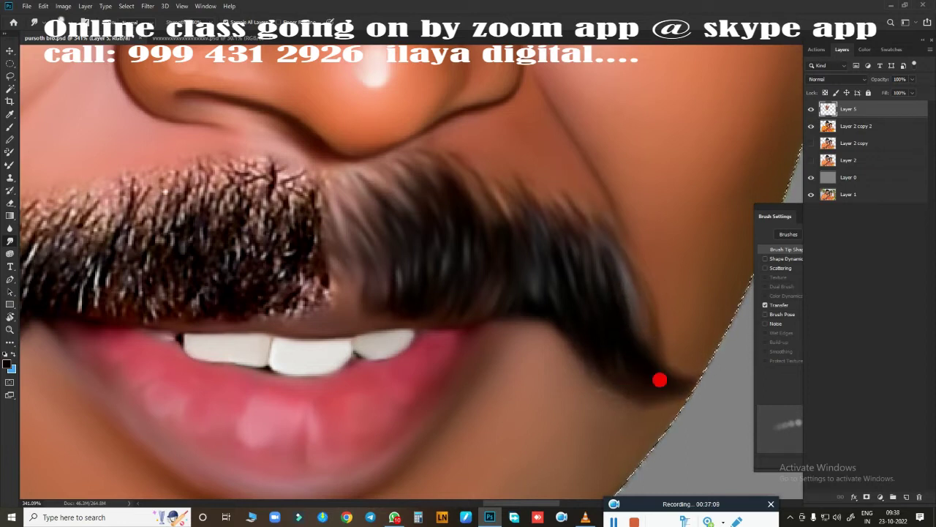
left_click_drag(350, 348, 534, 403)
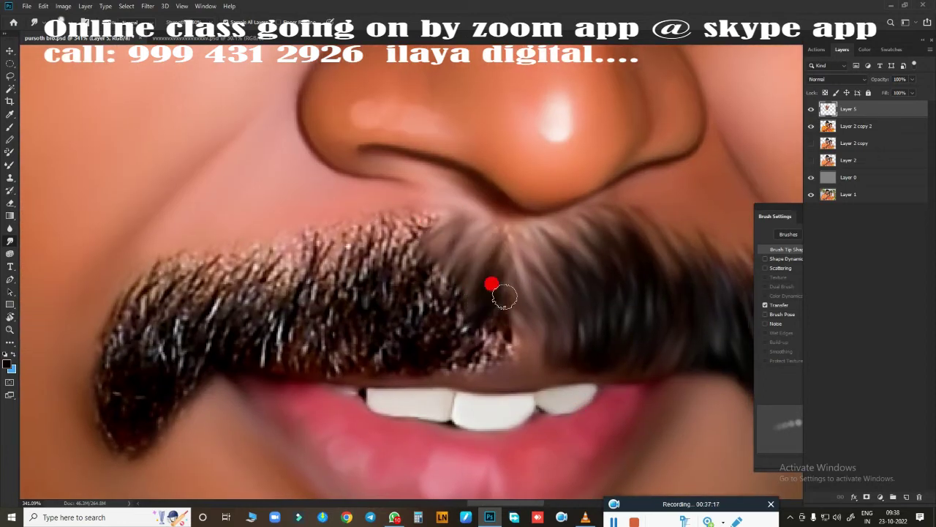
left_click_drag(504, 296, 495, 362)
Darken the moustache's upper-left edge and paint over its speckled light strands
left_click_drag(165, 272, 390, 232)
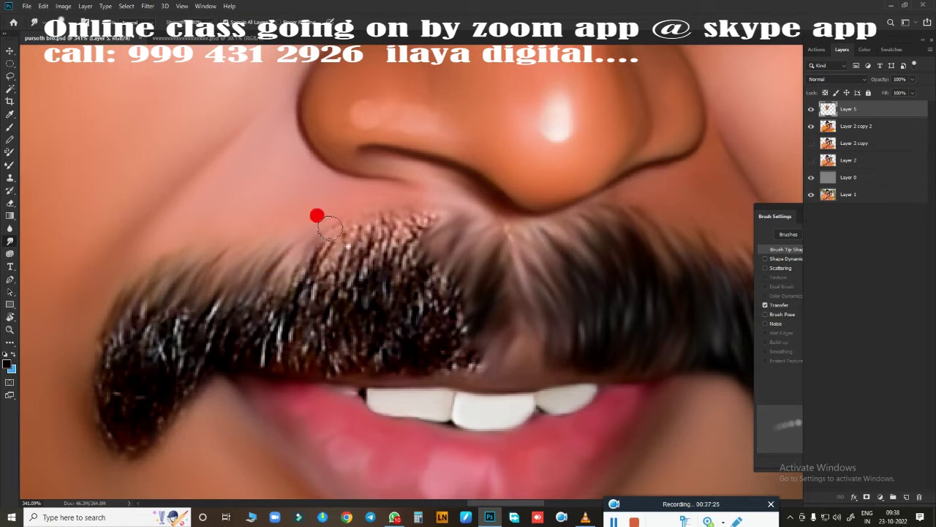
left_click_drag(130, 401, 200, 265)
left_click_drag(183, 225, 315, 206)
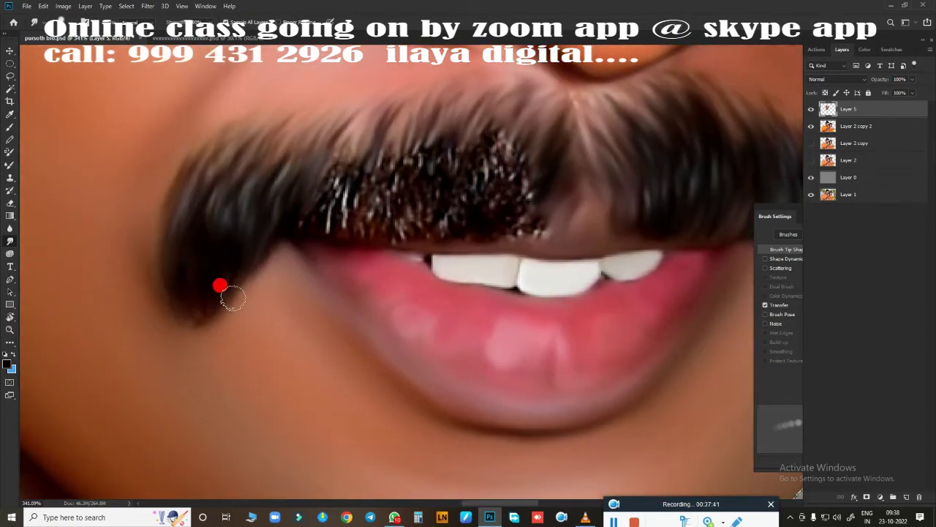
left_click_drag(507, 119, 391, 192)
mouse_move(224, 239)
left_mouse_down()
mouse_move(303, 210)
mouse_move(343, 278)
left_mouse_up()
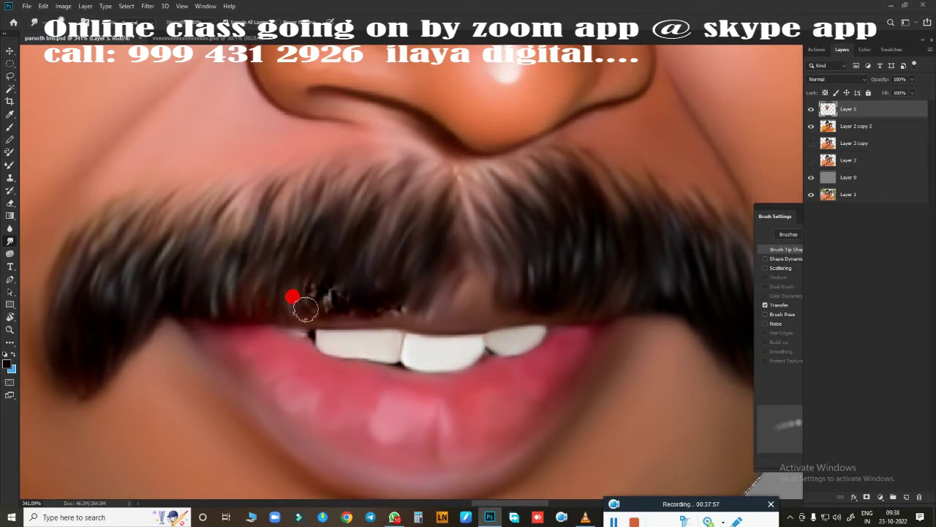
left_click_drag(415, 267, 539, 223)
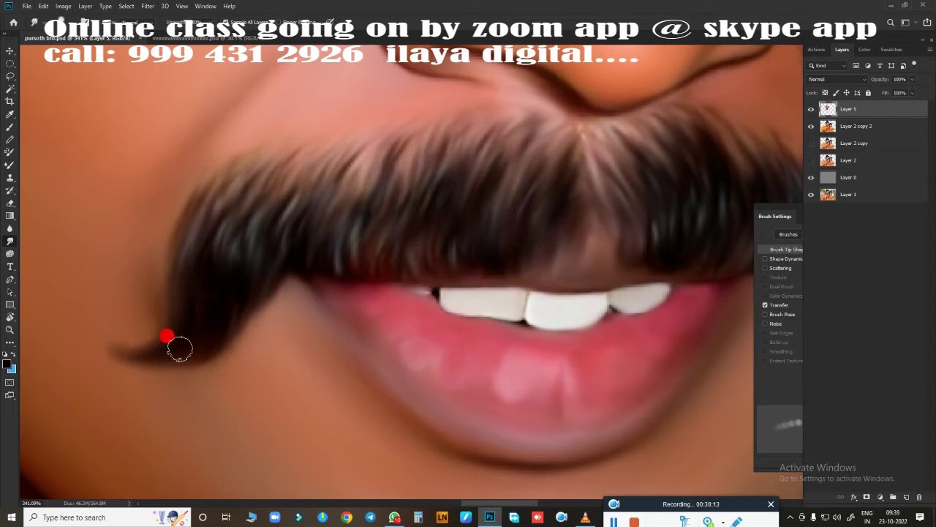
scroll(575, 376, "down", 5)
Smooth the hairline, the stray strands beside the ear, and the hair edge beside the face
scroll(438, 262, "up", 1)
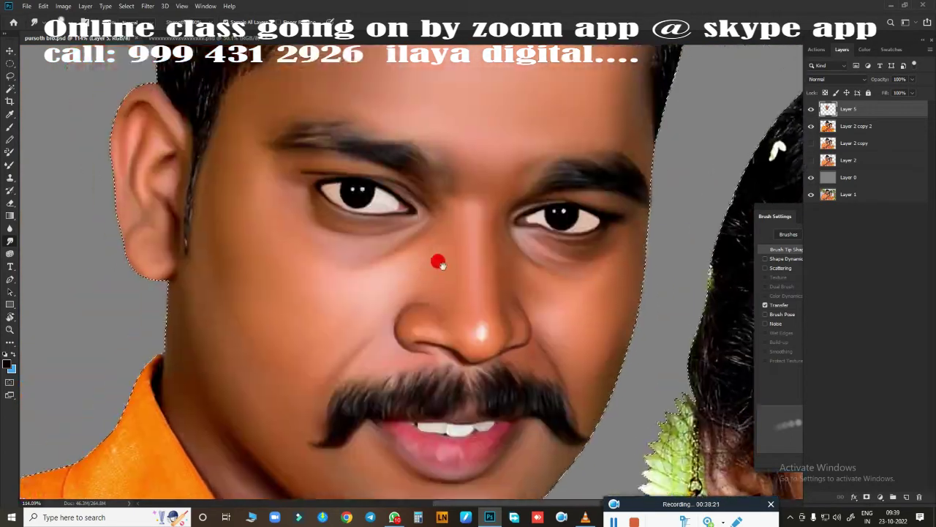
scroll(438, 263, "down", 3)
scroll(334, 271, "up", 3)
scroll(355, 265, "up", 1)
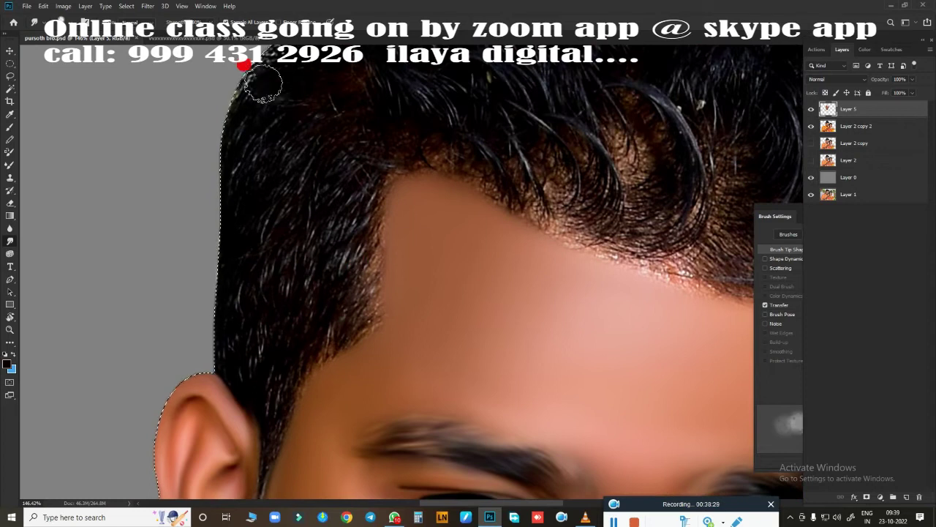
left_click_drag(263, 86, 271, 121)
mouse_move(347, 155)
left_mouse_down()
mouse_move(292, 251)
mouse_move(268, 219)
mouse_move(356, 205)
mouse_move(340, 342)
mouse_move(234, 299)
mouse_move(253, 328)
mouse_move(328, 313)
mouse_move(354, 335)
mouse_move(418, 246)
mouse_move(375, 183)
left_mouse_up()
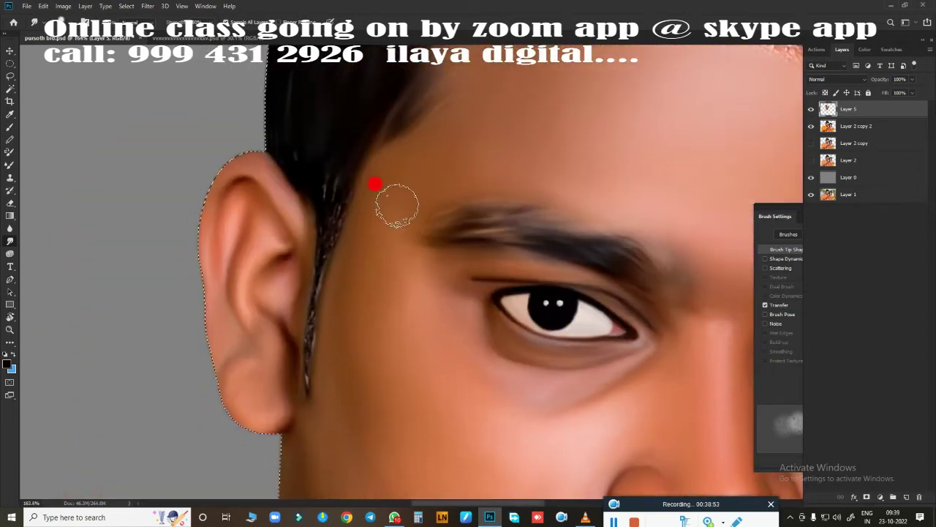
left_click_drag(290, 175, 297, 190)
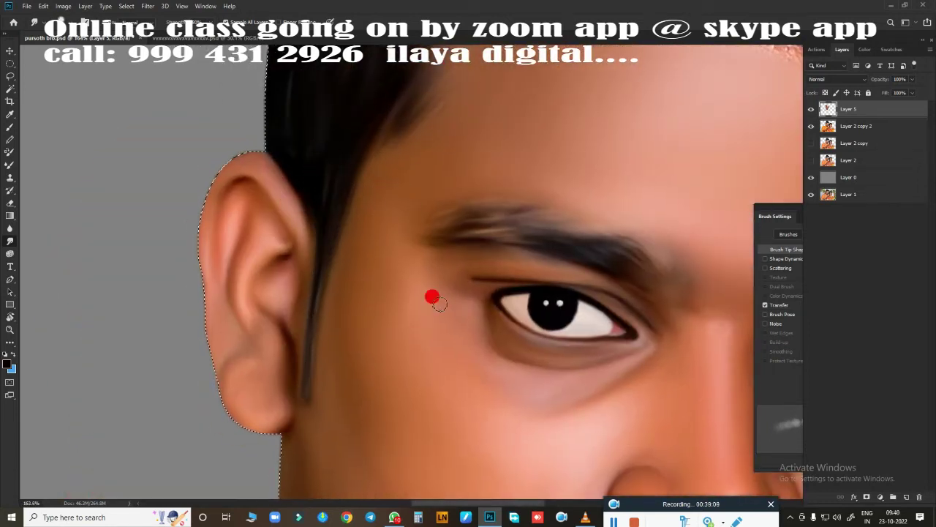
left_click_drag(432, 296, 383, 224)
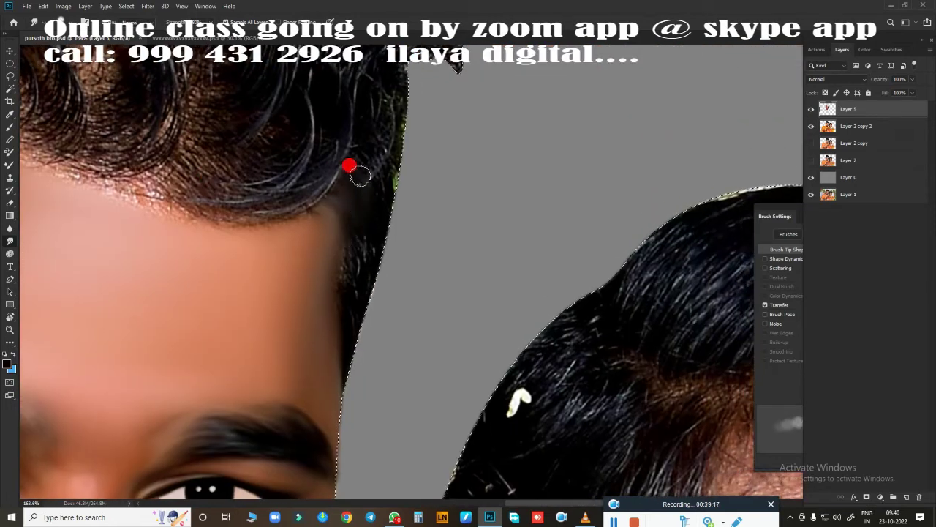
mouse_move(396, 103)
left_mouse_down()
mouse_move(359, 163)
mouse_move(385, 259)
mouse_move(335, 249)
mouse_move(348, 253)
mouse_move(356, 190)
mouse_move(328, 182)
mouse_move(371, 223)
left_mouse_up()
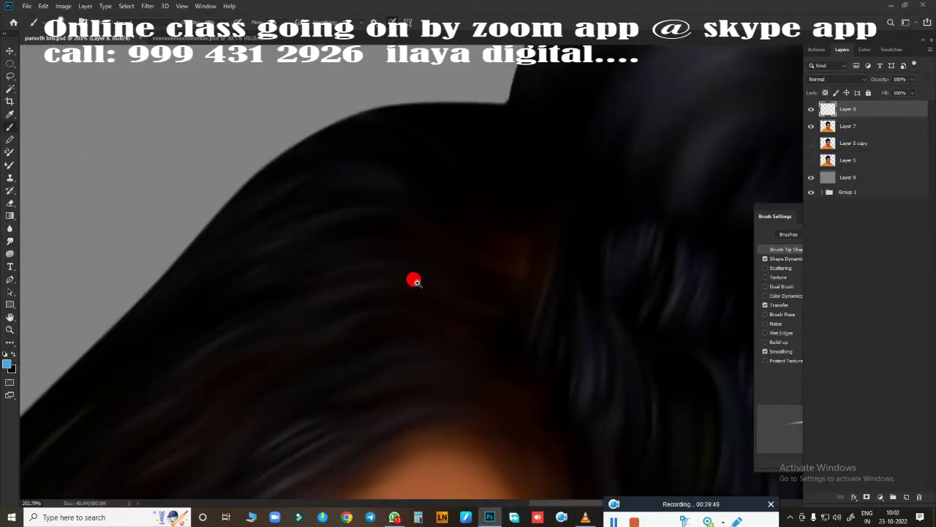
Pick yellow from Swatches and paint it over the right side of the portrait on Layer 8
scroll(414, 280, "down", 4)
scroll(374, 297, "down", 4)
scroll(533, 305, "down", 2)
right_click(534, 305)
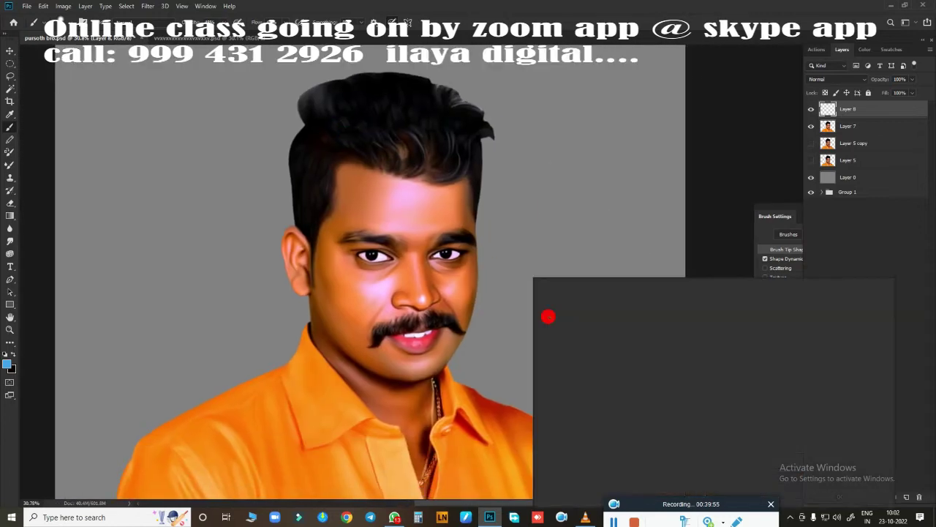
left_click(596, 56)
left_click(9, 363)
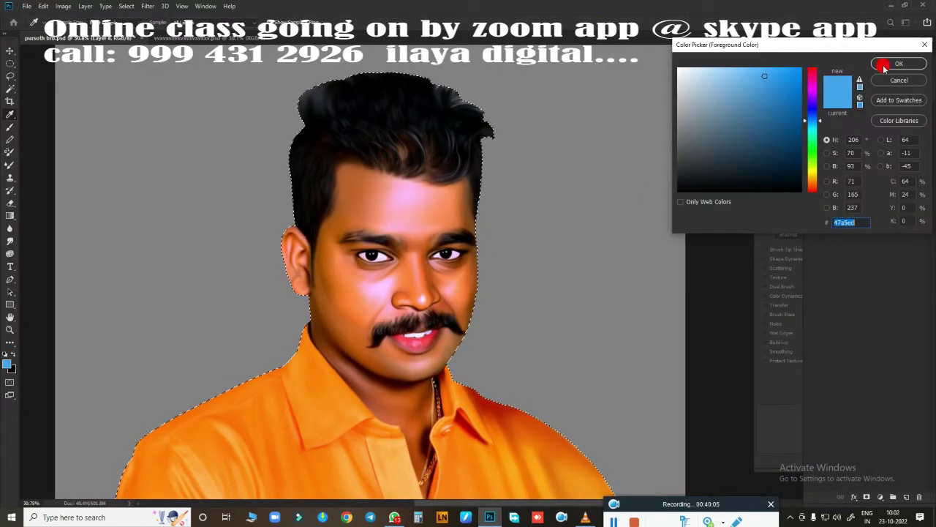
left_click(913, 81)
left_click(891, 49)
left_click(841, 219)
left_click(842, 49)
left_click_drag(416, 118, 610, 358)
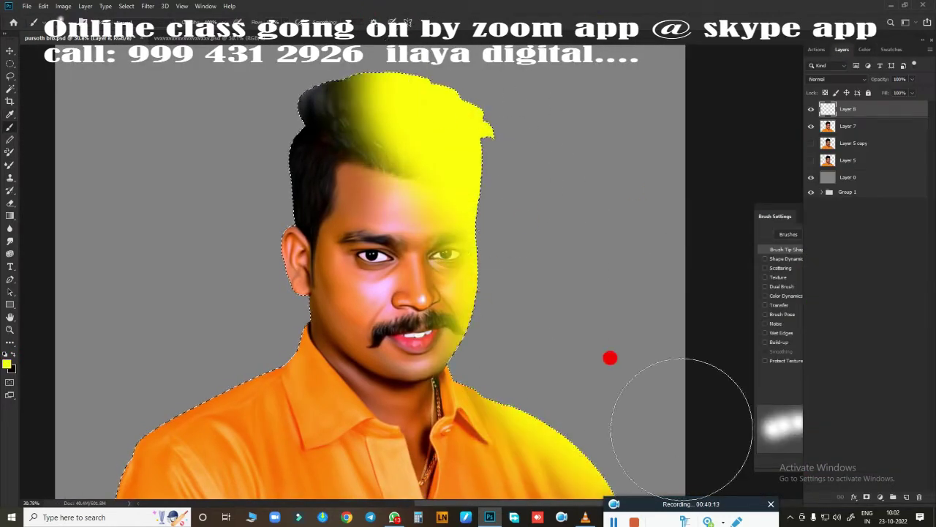
Set Layer 8 to Overlay and shift its hue with Hue/Saturation to an olive-gold sheen
left_click(857, 76)
left_click(826, 193)
key("ctrl+u")
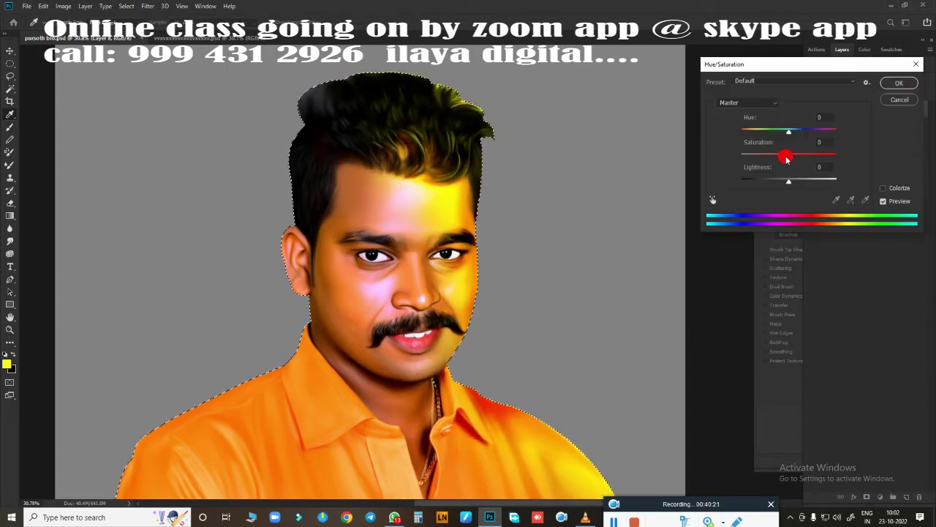
mouse_move(789, 129)
left_mouse_down()
mouse_move(782, 134)
mouse_move(827, 133)
mouse_move(794, 136)
left_mouse_up()
left_click(898, 83)
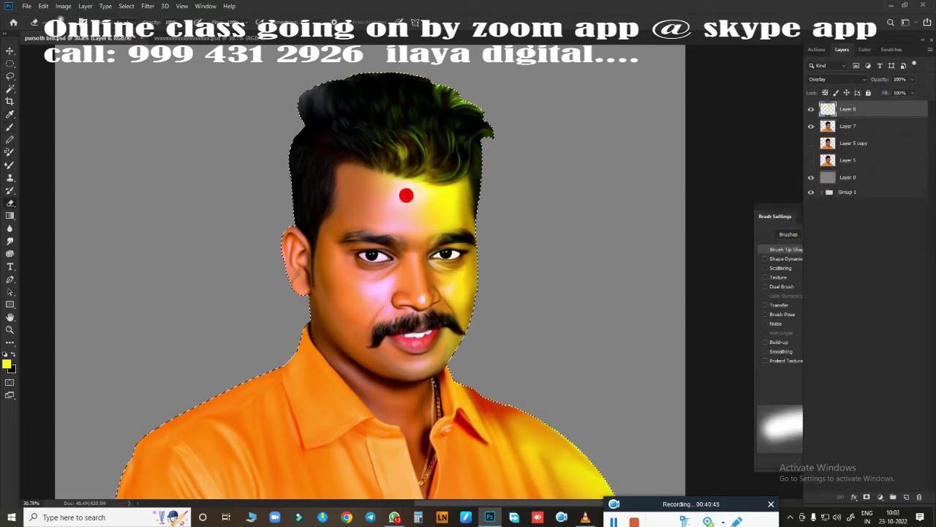
Erase the yellow tint from the forehead, cheek and shirt
mouse_move(406, 195)
left_mouse_down()
mouse_move(319, 134)
mouse_move(332, 185)
left_mouse_up()
mouse_move(422, 239)
left_mouse_down()
mouse_move(469, 439)
mouse_move(600, 475)
left_mouse_up()
left_click(836, 79)
Make Layer 9 an Overlay, paint yellow on the hair top, shift hue -145 to magenta, erase face spill
left_click(825, 193)
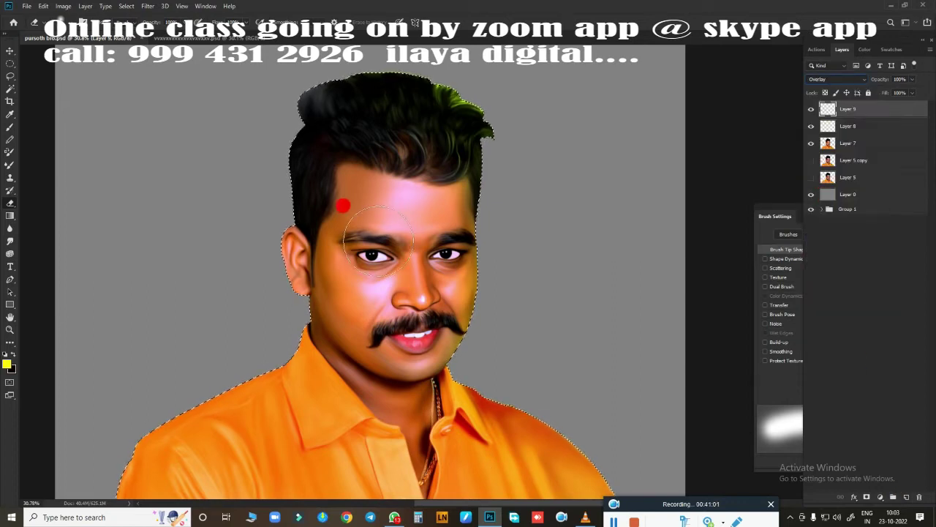
key("b")
mouse_move(358, 161)
left_mouse_down()
mouse_move(282, 244)
mouse_move(190, 446)
left_mouse_up()
key("ctrl+u")
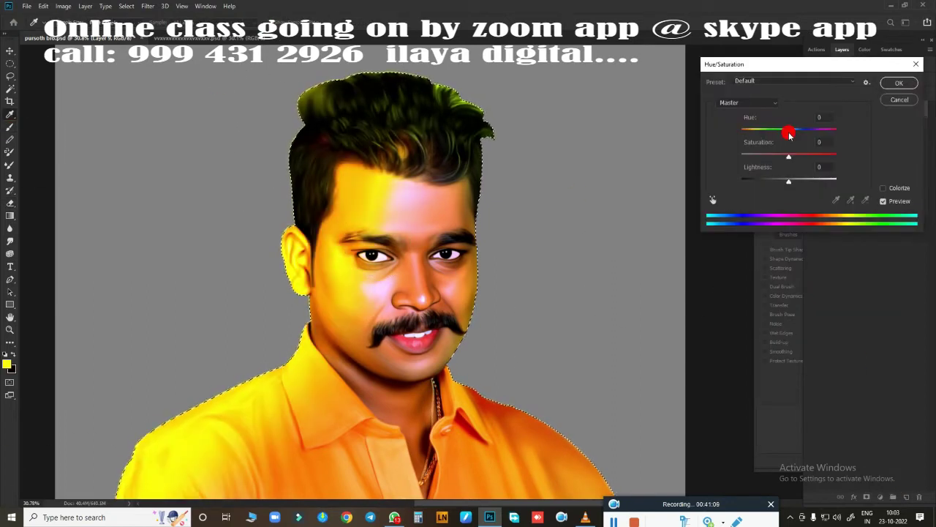
left_click_drag(790, 130, 747, 137)
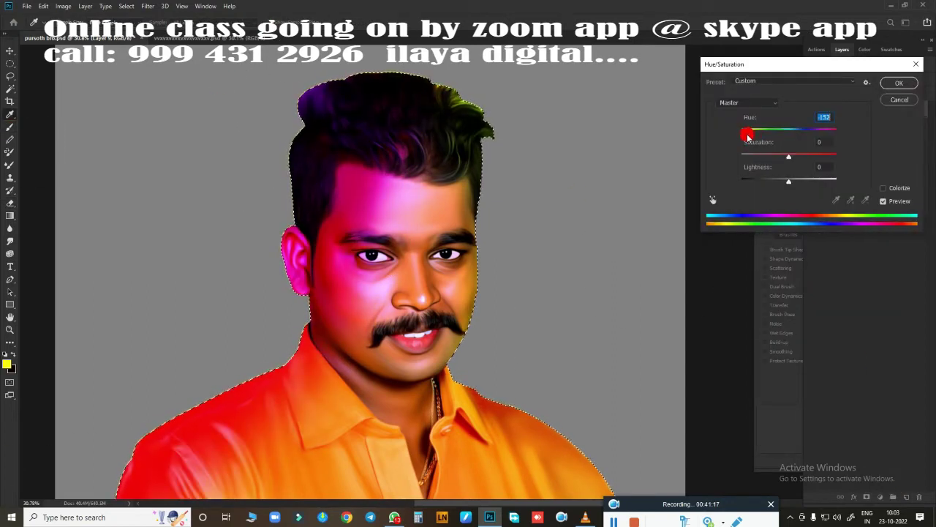
key("Return")
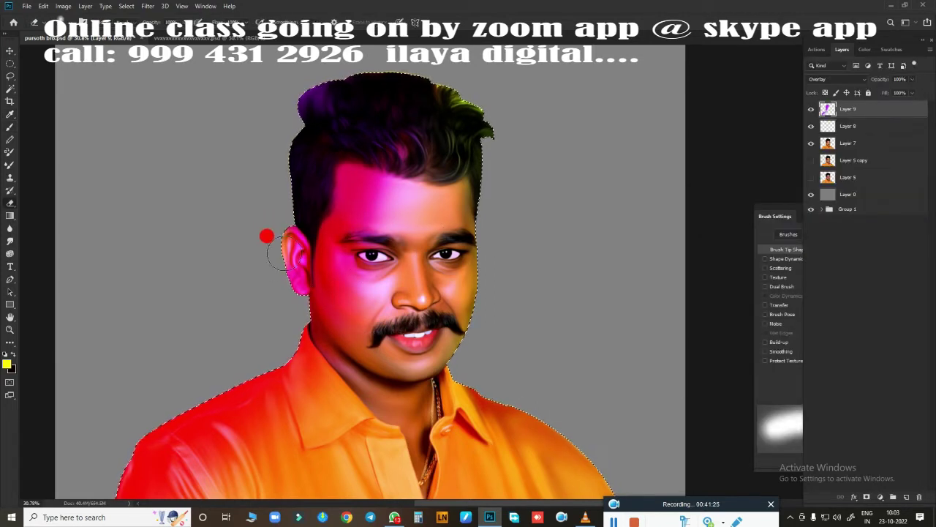
left_click_drag(340, 157, 378, 351)
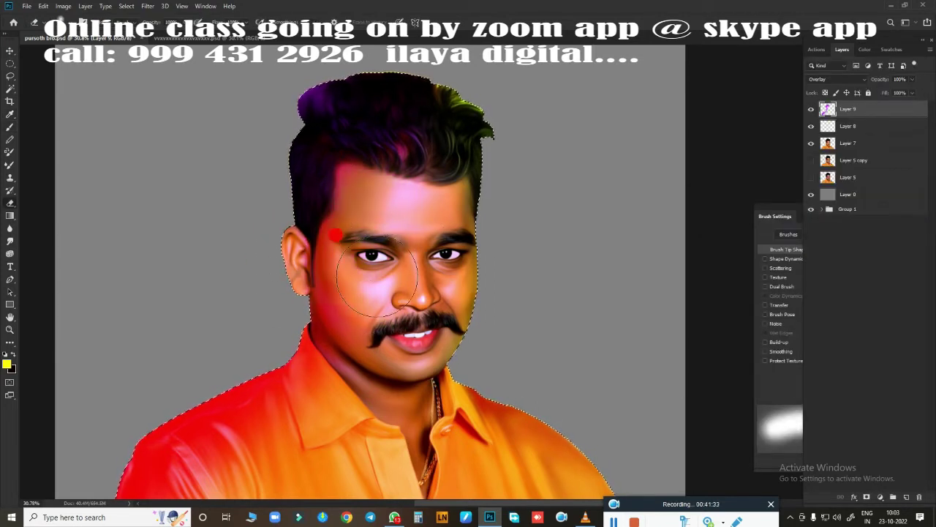
scroll(541, 292, "down", 3)
Set Layer 10 to Overlay, paint cyan over the hair top, and shift its hue +130 to purple-red
scroll(594, 275, "up", 2)
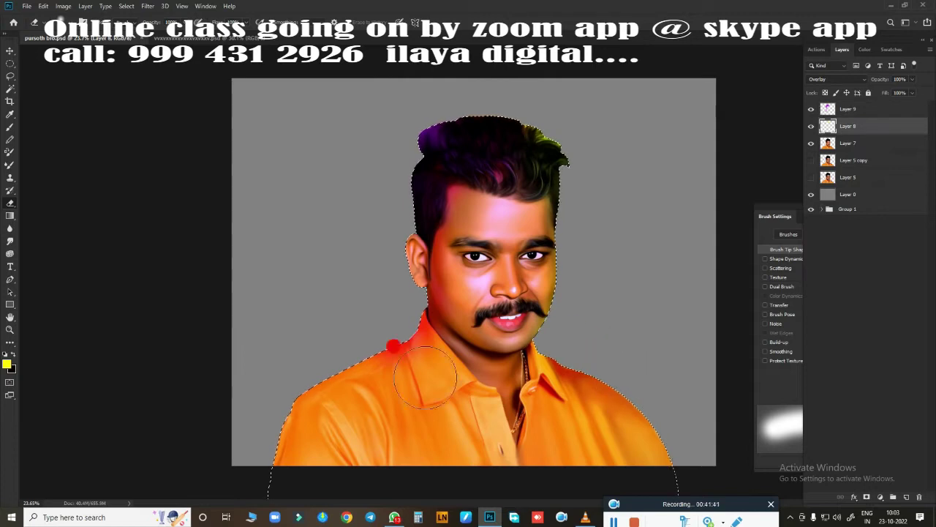
scroll(578, 264, "up", 1)
scroll(512, 234, "up", 1)
scroll(435, 176, "up", 1)
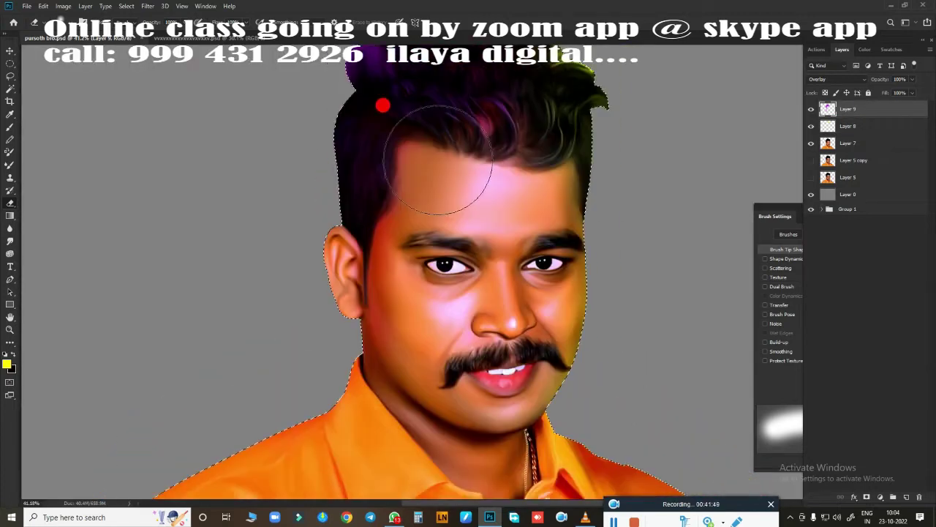
scroll(439, 183, "up", 1)
scroll(476, 198, "down", 2)
scroll(557, 216, "down", 1)
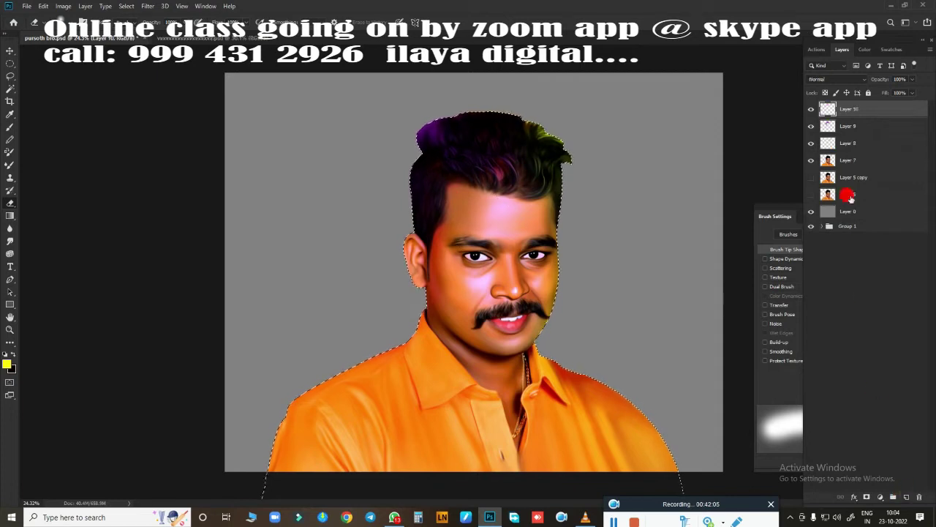
left_click(838, 79)
left_click(829, 186)
left_click(891, 49)
left_click(834, 81)
left_click(841, 49)
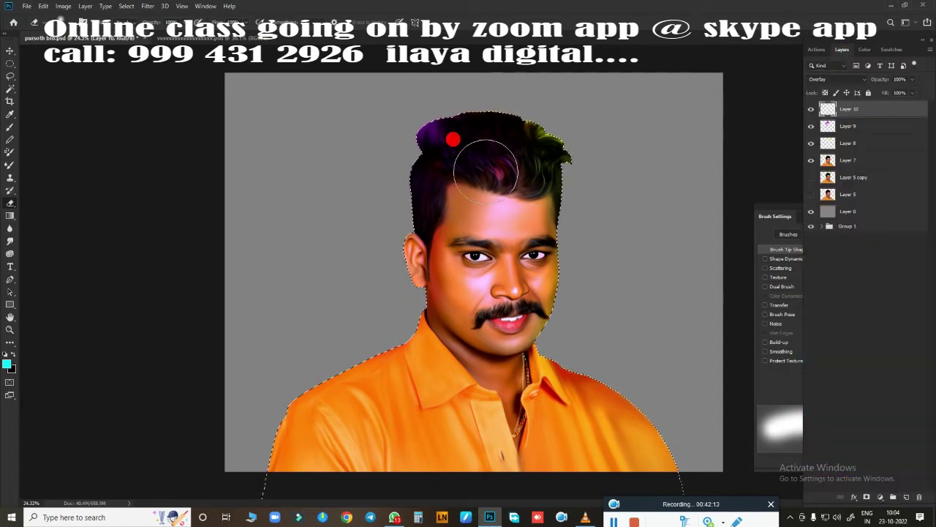
left_click_drag(480, 105, 556, 169)
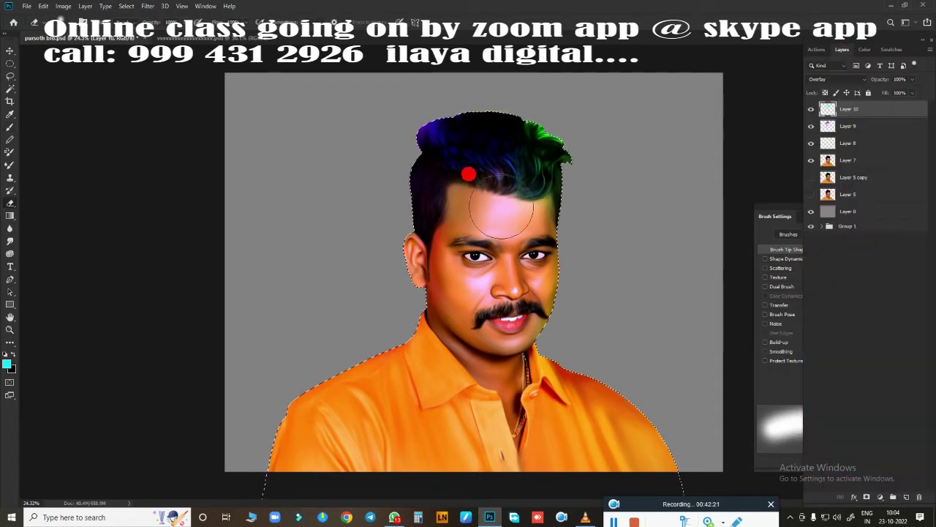
key("ctrl+u")
mouse_move(756, 130)
left_mouse_down()
mouse_move(827, 134)
mouse_move(827, 144)
mouse_move(746, 136)
mouse_move(798, 134)
left_mouse_up()
key("Return")
Group Layers 8–10 into Group 2 and add empty Layer 11 above it
key("ctrl+u")
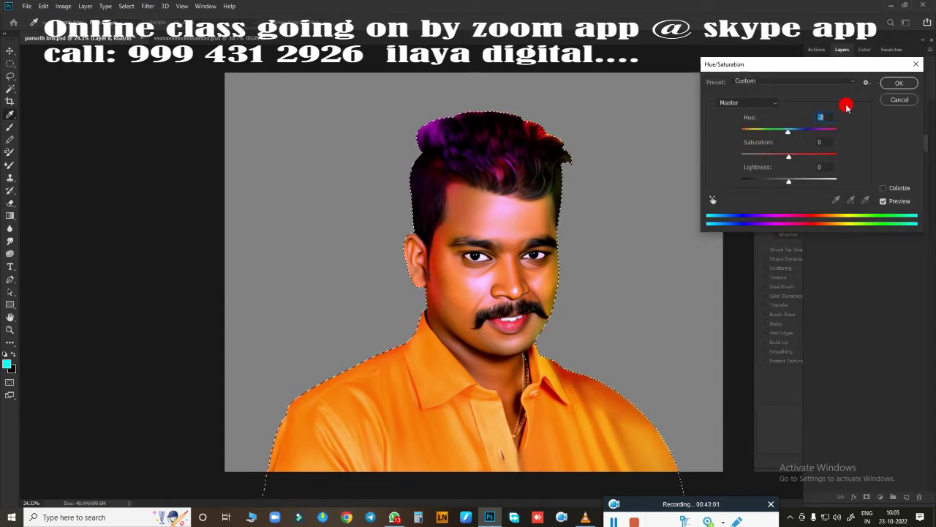
left_click(888, 97)
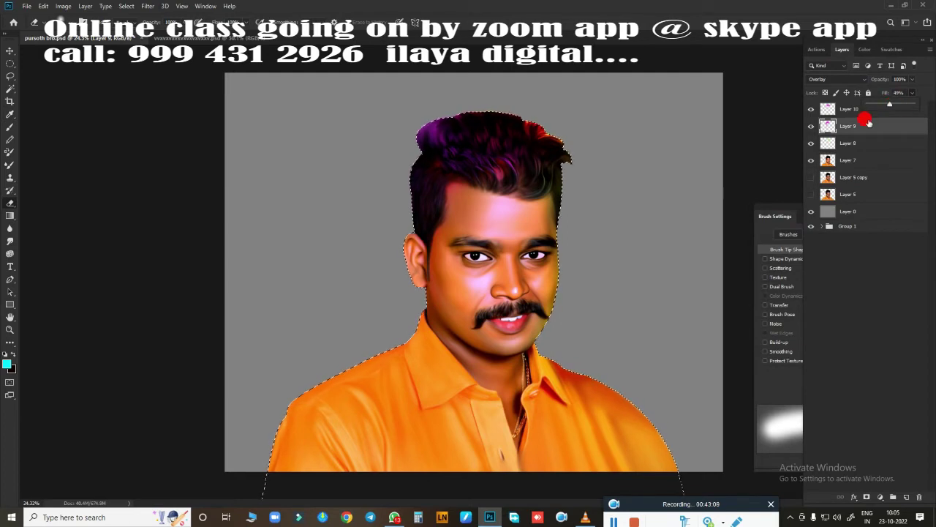
left_click(877, 109)
left_click(848, 143, "shift")
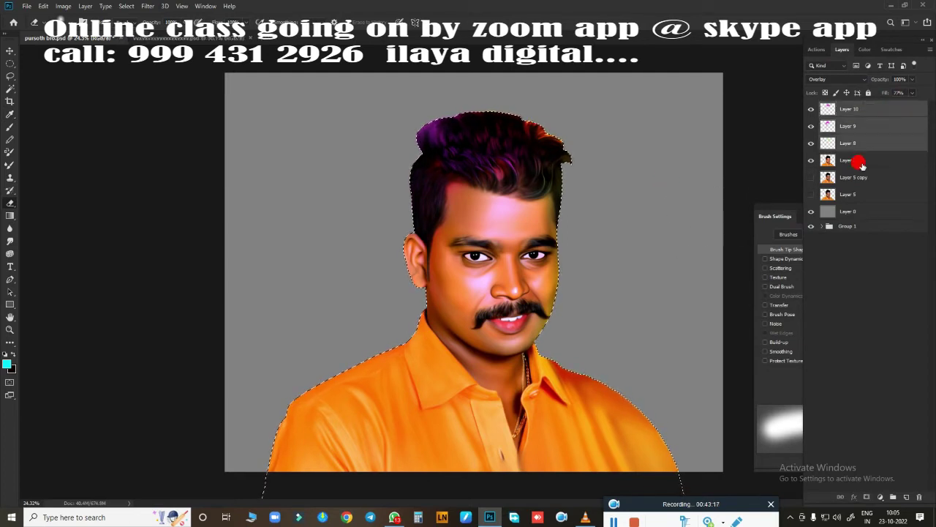
key("ctrl+g")
left_click(906, 497)
Rotate the canvas view to follow the hair direction and choose a brush preset
scroll(453, 294, "up", 3)
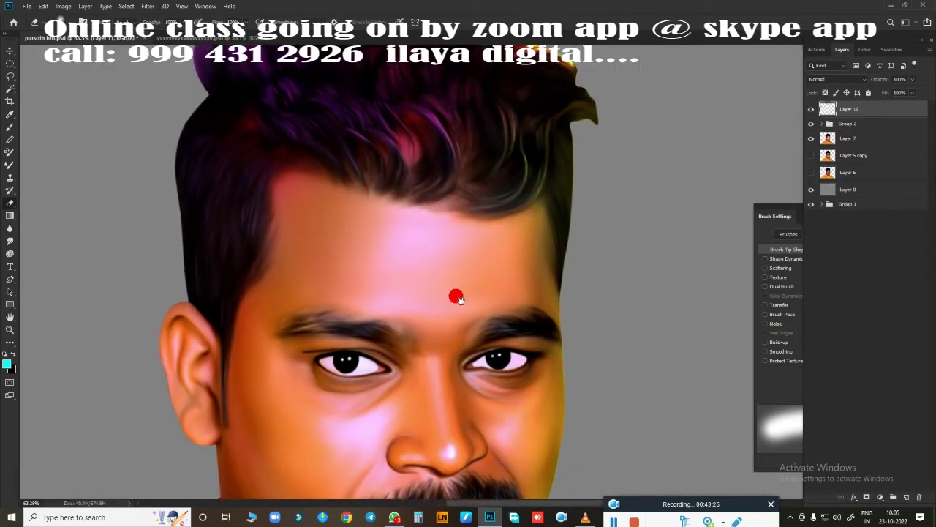
scroll(329, 186, "up", 2)
key("r")
mouse_move(328, 186)
left_mouse_down()
mouse_move(340, 153)
mouse_move(583, 267)
left_mouse_up()
scroll(504, 251, "up", 3)
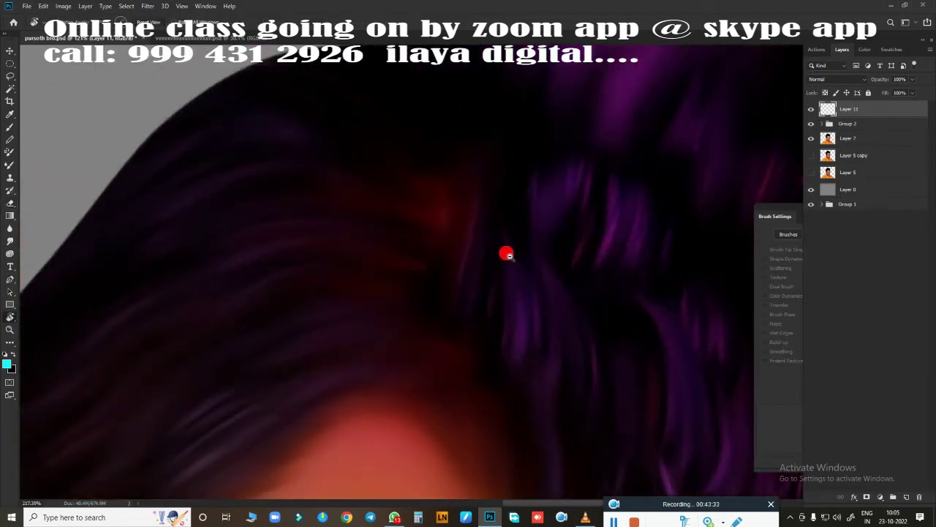
scroll(201, 388, "up", 1)
key("b")
right_click(323, 182)
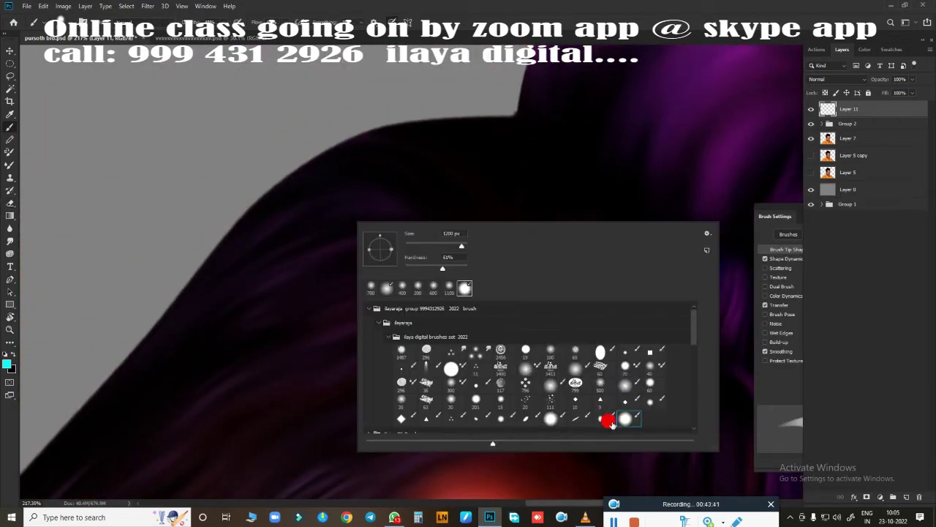
double_click(606, 418)
Set the foreground colour to purple and paint light strands along the hair
left_click(7, 364)
left_click(349, 234)
key("Return")
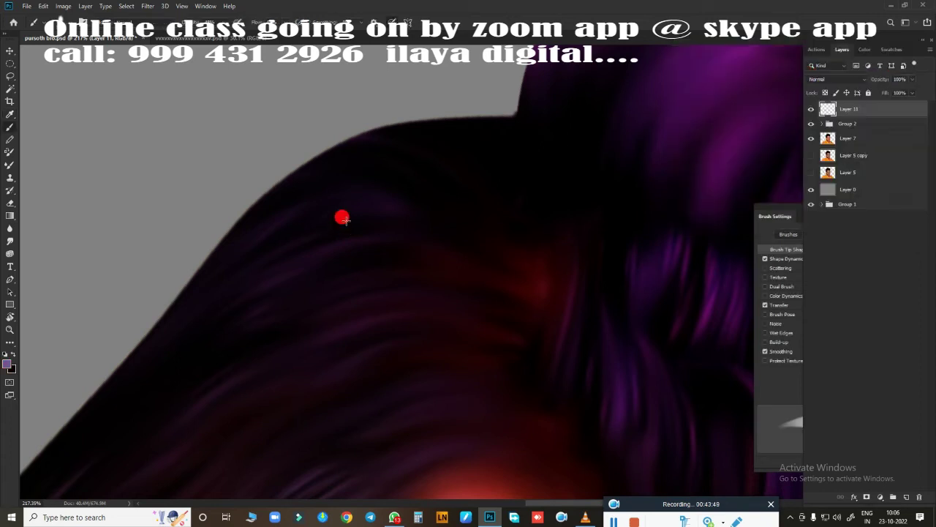
scroll(380, 259, "up", 2)
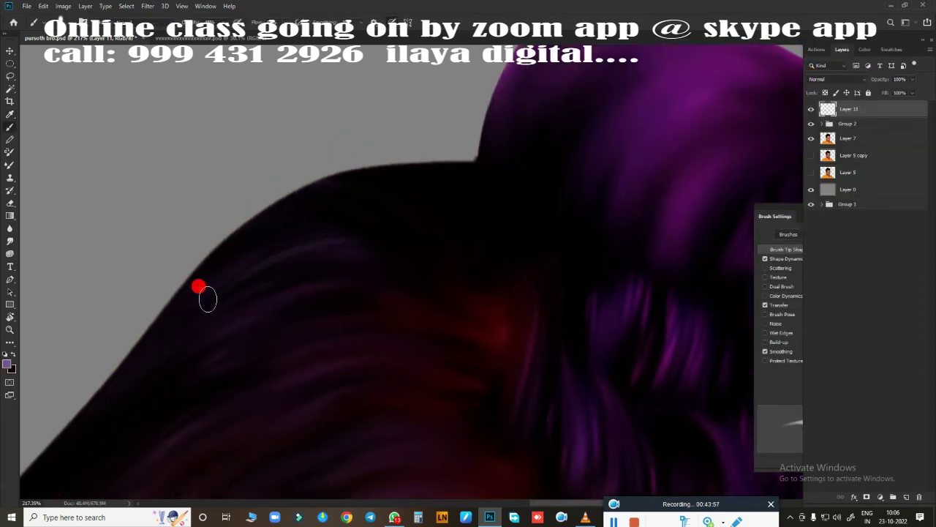
left_click_drag(236, 256, 458, 202)
scroll(460, 317, "down", 2)
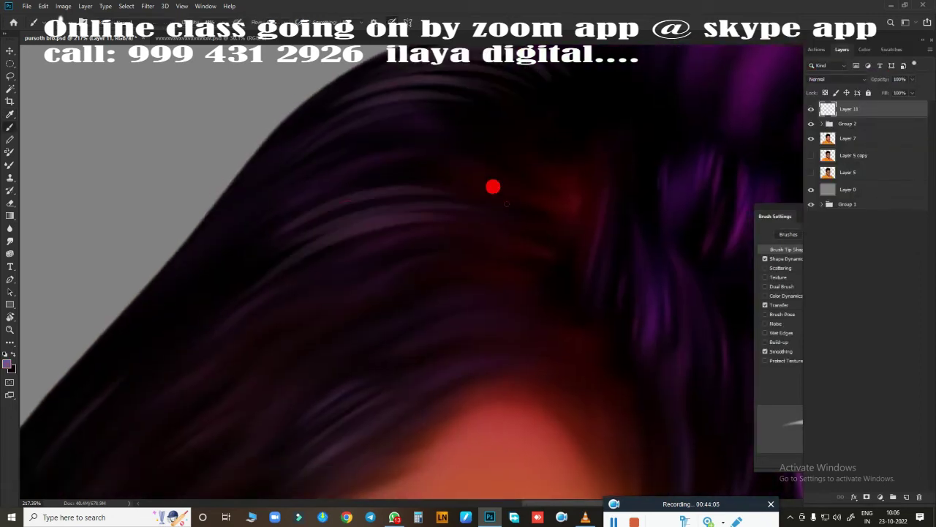
scroll(355, 236, "down", 2)
scroll(477, 167, "down", 2)
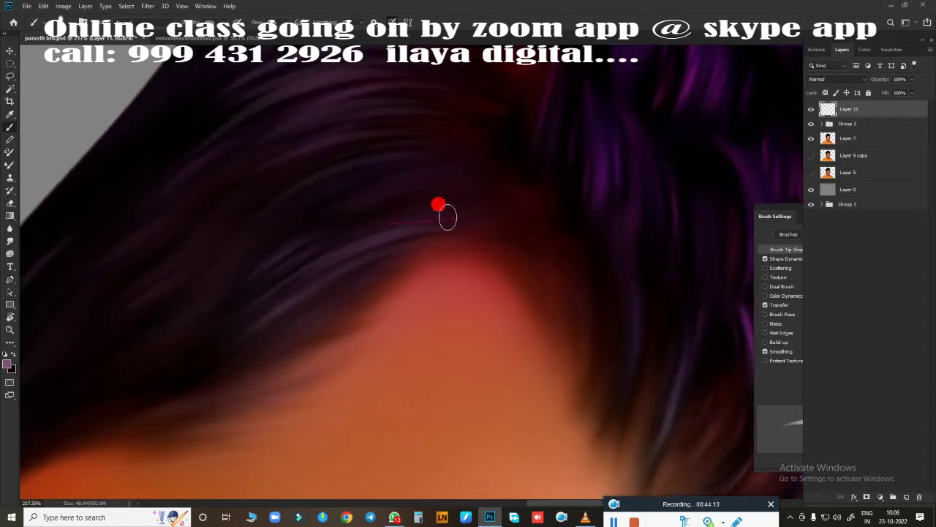
scroll(272, 292, "up", 2)
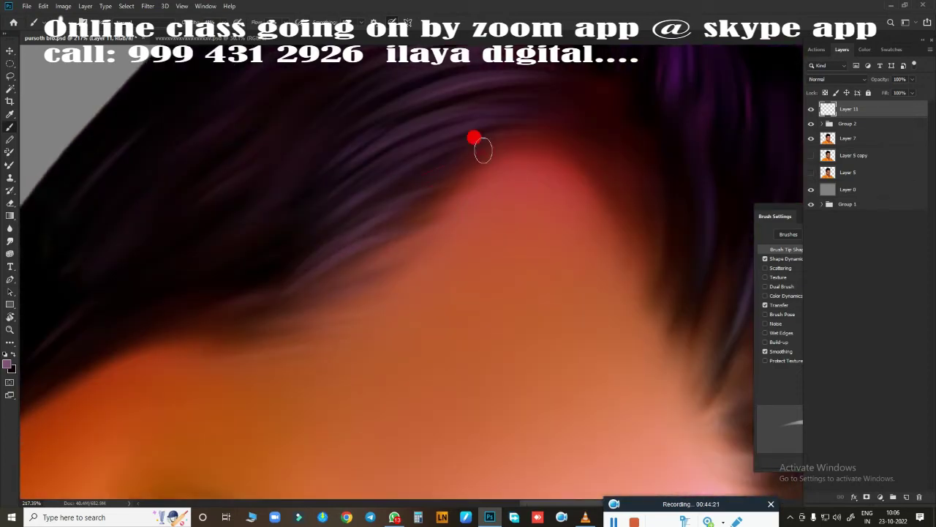
scroll(483, 150, "up", 3)
scroll(292, 252, "up", 1)
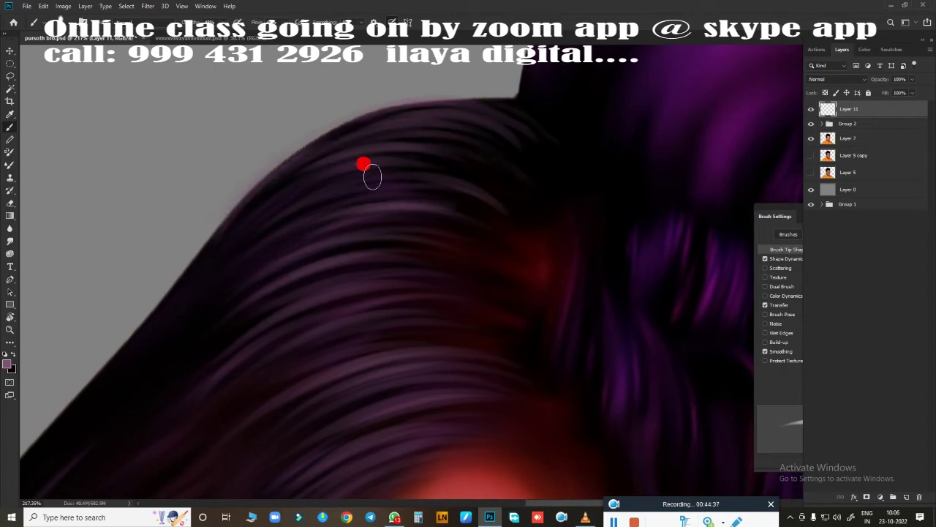
scroll(378, 322, "down", 3)
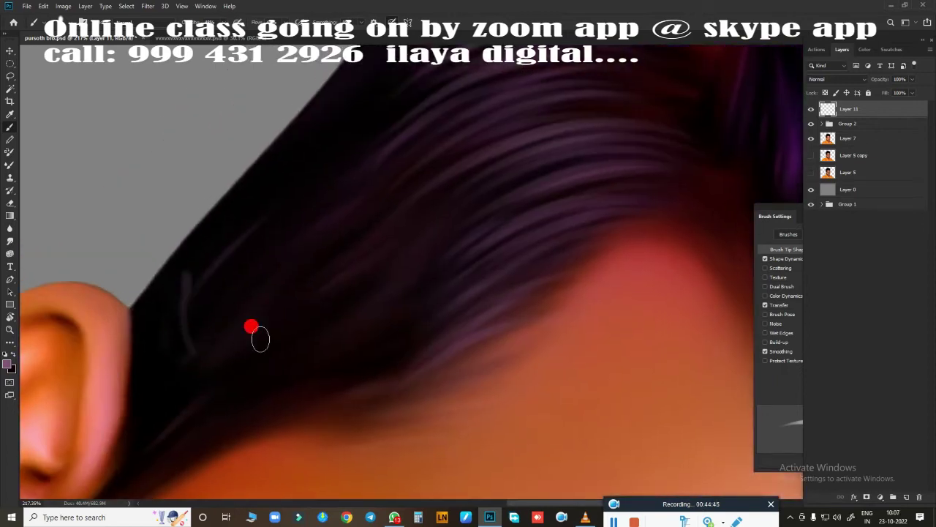
scroll(407, 361, "up", 3)
Paint a thin strand near the ear and a faint light strand over the hair
key("b")
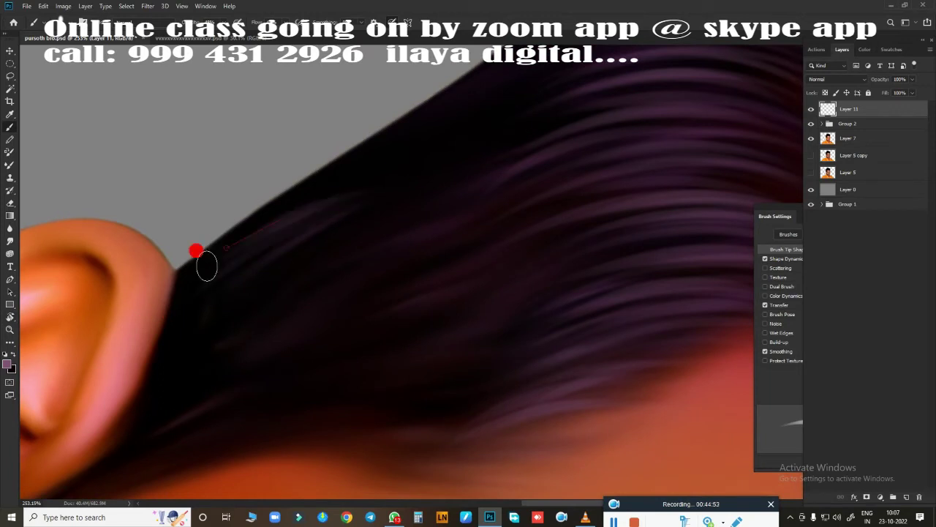
left_click_drag(391, 278, 331, 285)
scroll(218, 291, "down", 3)
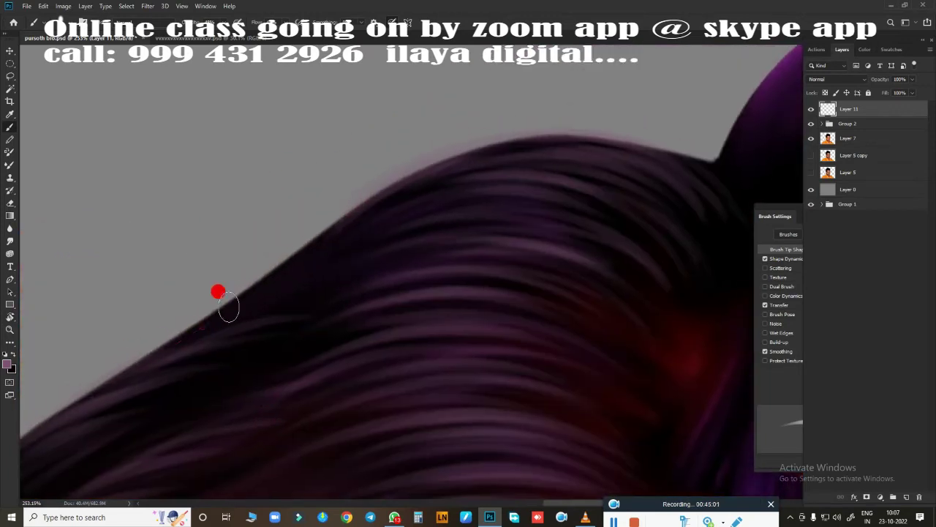
scroll(441, 198, "up", 2)
scroll(512, 193, "up", 1)
scroll(356, 286, "down", 2)
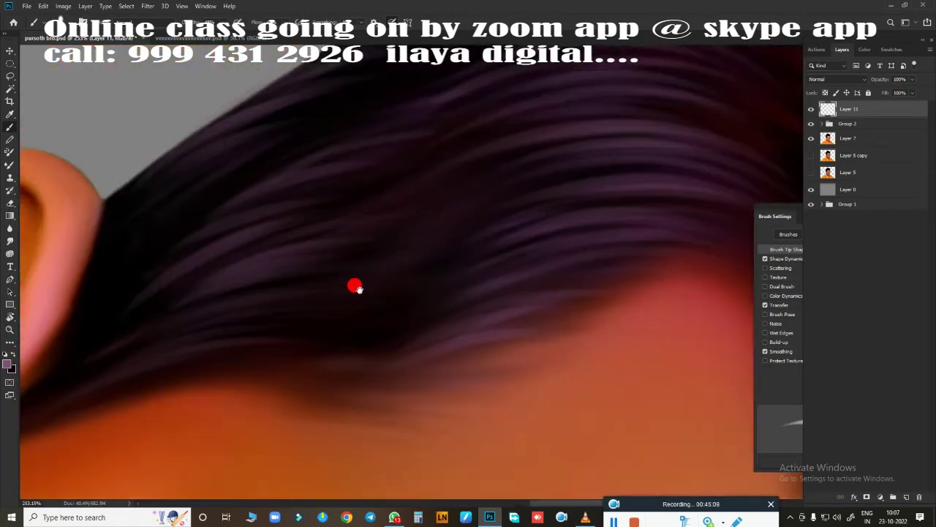
scroll(529, 225, "up", 2)
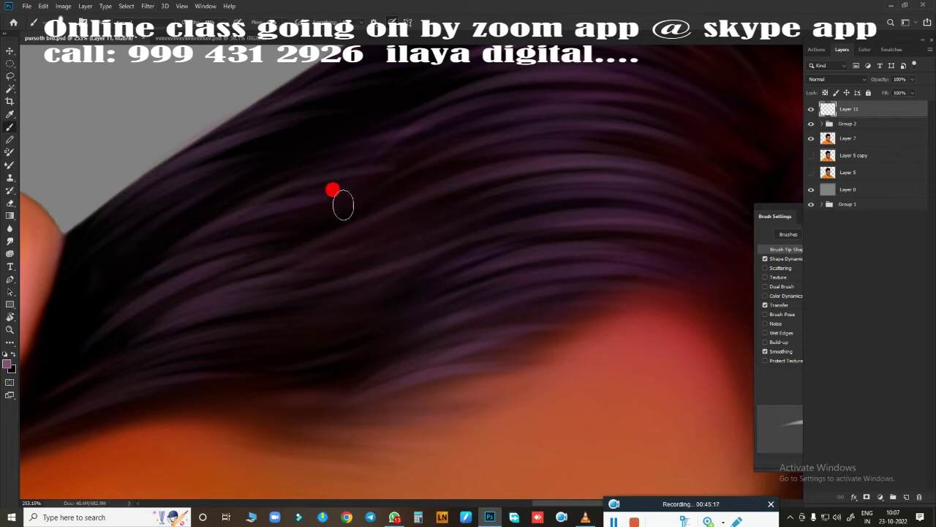
scroll(439, 147, "down", 2)
scroll(395, 212, "up", 1)
scroll(132, 322, "up", 2)
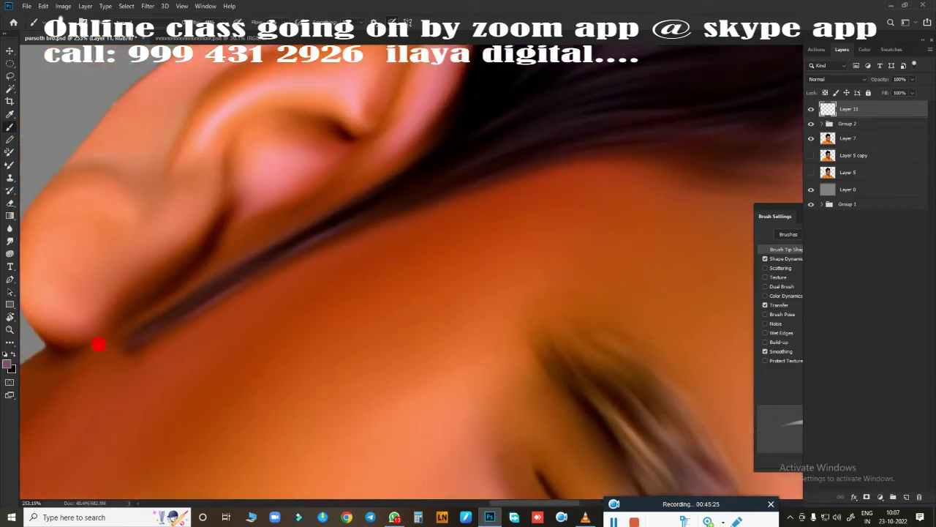
scroll(554, 161, "up", 2)
left_click_drag(208, 359, 395, 179)
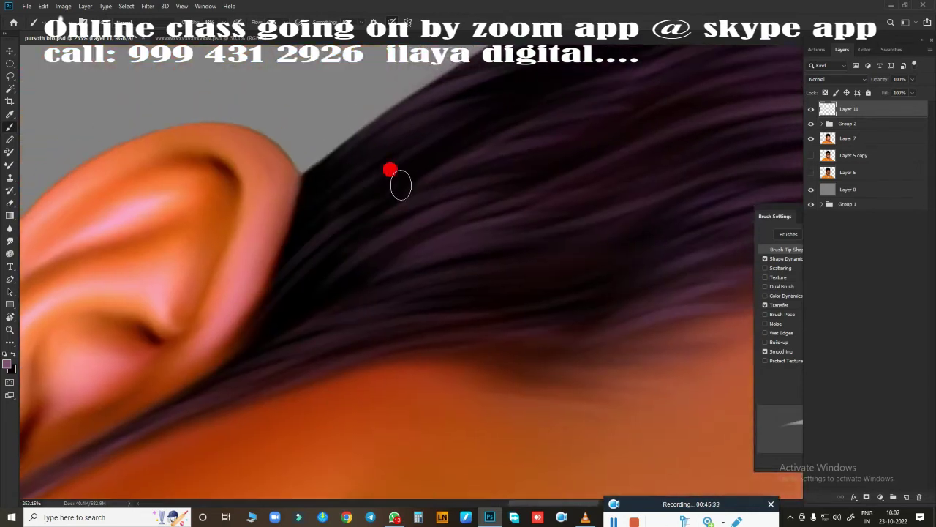
scroll(256, 392, "right", 2)
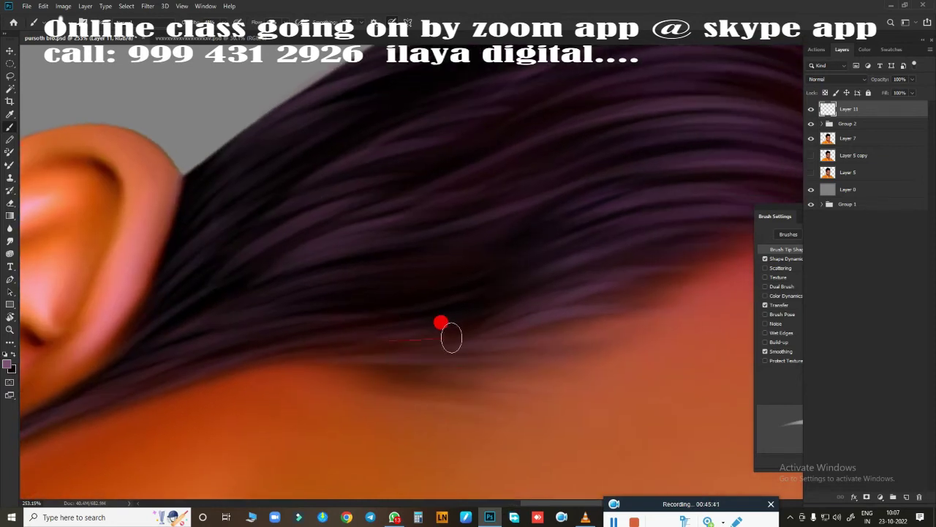
scroll(658, 278, "down", 1, "alt")
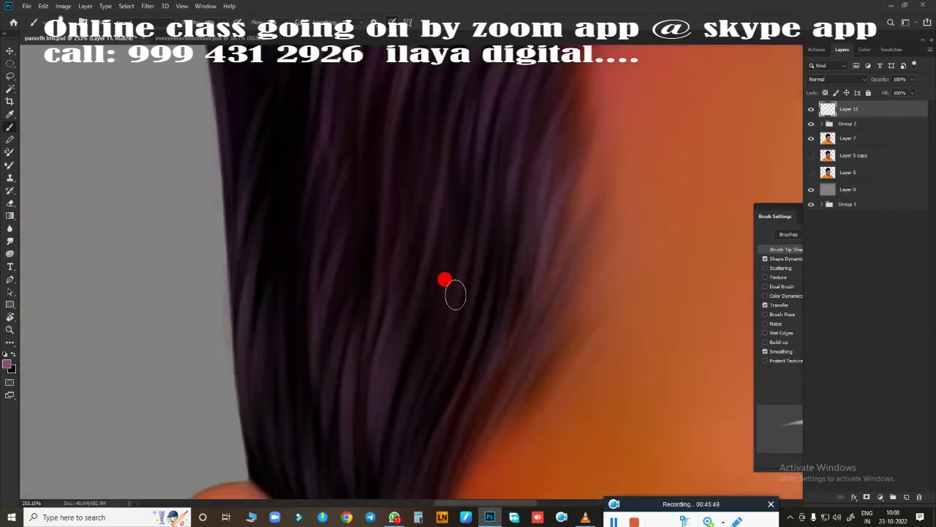
scroll(441, 259, "up", 3)
scroll(269, 207, "up", 2)
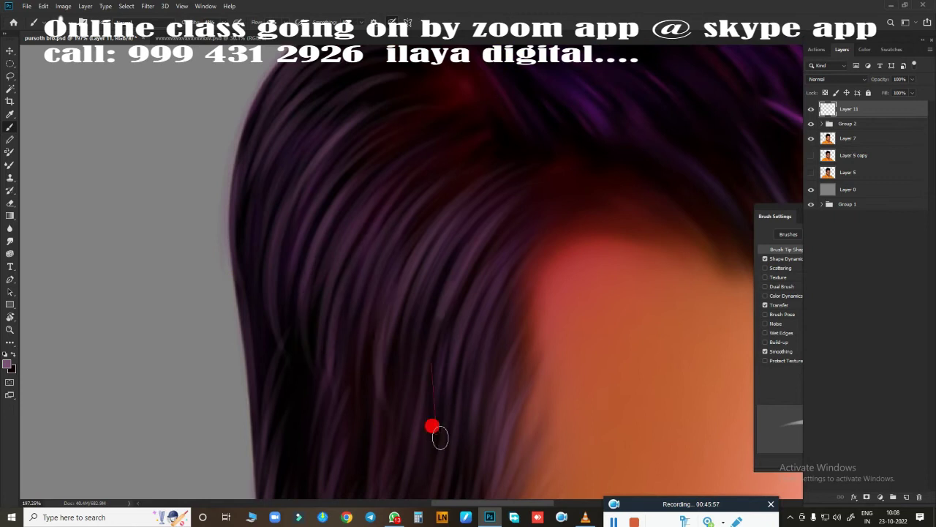
scroll(409, 344, "down", 3, "alt")
scroll(378, 307, "up", 3)
scroll(378, 307, "down", 3)
scroll(351, 267, "right", 2)
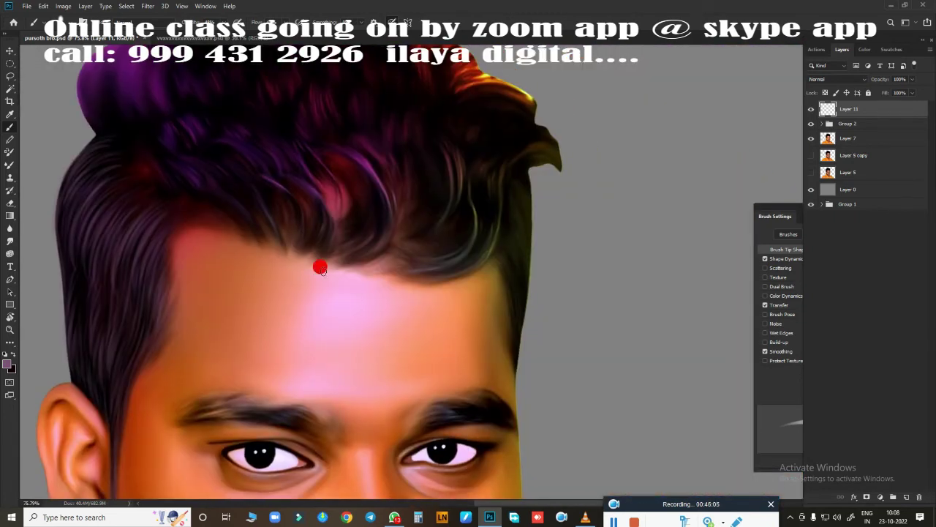
Switch to yellow-green and paint strands along the hair edge and toward the tip
left_click(8, 364)
left_click(895, 65)
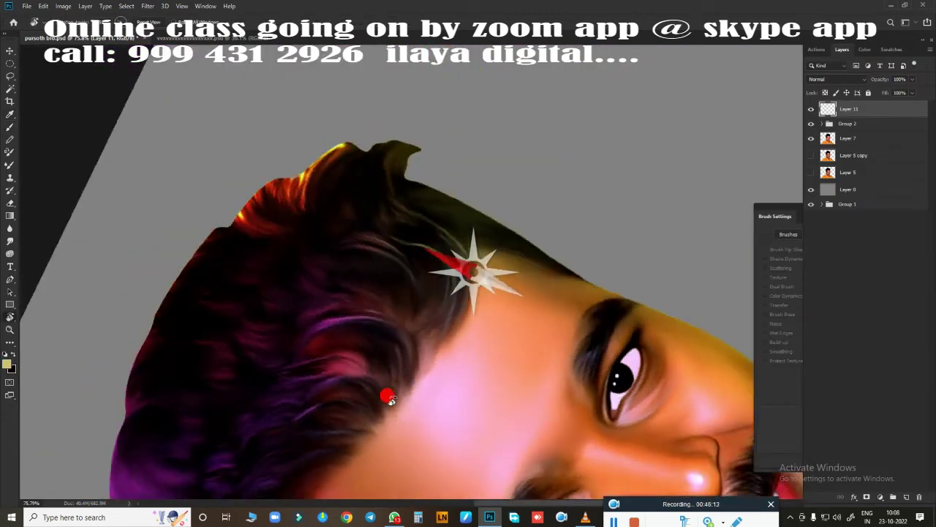
scroll(387, 392, "up", 5, "alt")
scroll(338, 314, "up", 2)
scroll(258, 220, "up", 3, "alt")
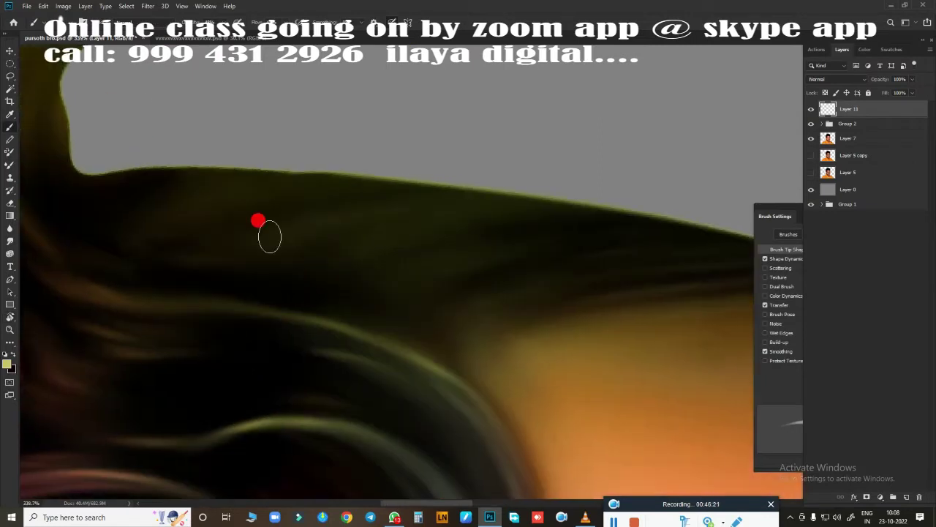
mouse_move(211, 186)
left_mouse_down()
mouse_move(246, 168)
mouse_move(397, 188)
mouse_move(414, 222)
mouse_move(238, 210)
mouse_move(403, 338)
mouse_move(390, 242)
mouse_move(414, 202)
mouse_move(359, 234)
mouse_move(433, 205)
mouse_move(595, 235)
mouse_move(449, 209)
mouse_move(242, 306)
mouse_move(577, 244)
mouse_move(300, 288)
mouse_move(487, 245)
left_mouse_up()
mouse_move(336, 180)
left_mouse_down()
mouse_move(271, 278)
mouse_move(299, 217)
mouse_move(310, 303)
mouse_move(361, 330)
mouse_move(512, 244)
mouse_move(541, 273)
mouse_move(328, 412)
mouse_move(426, 402)
left_mouse_up()
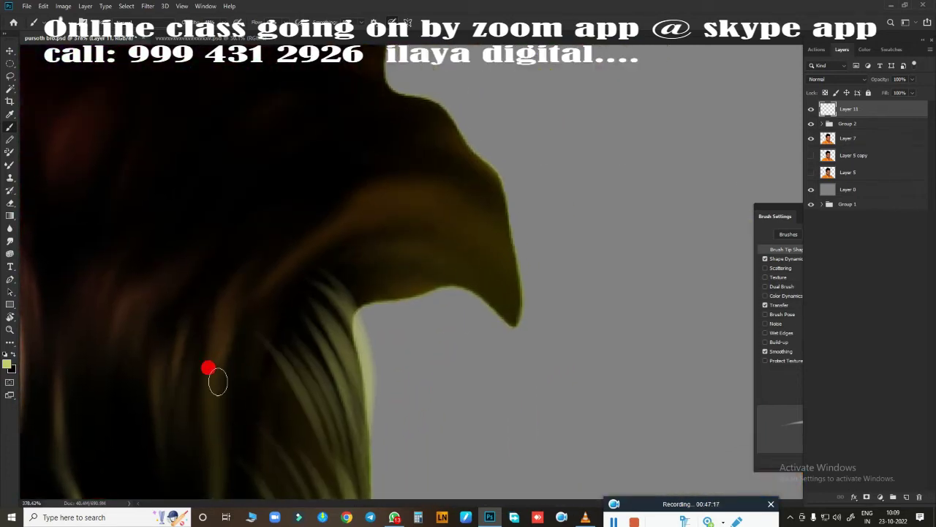
mouse_move(209, 368)
left_mouse_down()
mouse_move(507, 324)
mouse_move(451, 271)
mouse_move(427, 163)
mouse_move(289, 226)
mouse_move(487, 391)
mouse_move(359, 329)
mouse_move(514, 335)
mouse_move(425, 479)
mouse_move(436, 488)
left_mouse_up()
mouse_move(436, 487)
left_mouse_down()
mouse_move(271, 209)
mouse_move(171, 167)
mouse_move(312, 112)
mouse_move(233, 400)
mouse_move(469, 302)
mouse_move(396, 198)
mouse_move(438, 338)
mouse_move(452, 290)
left_mouse_up()
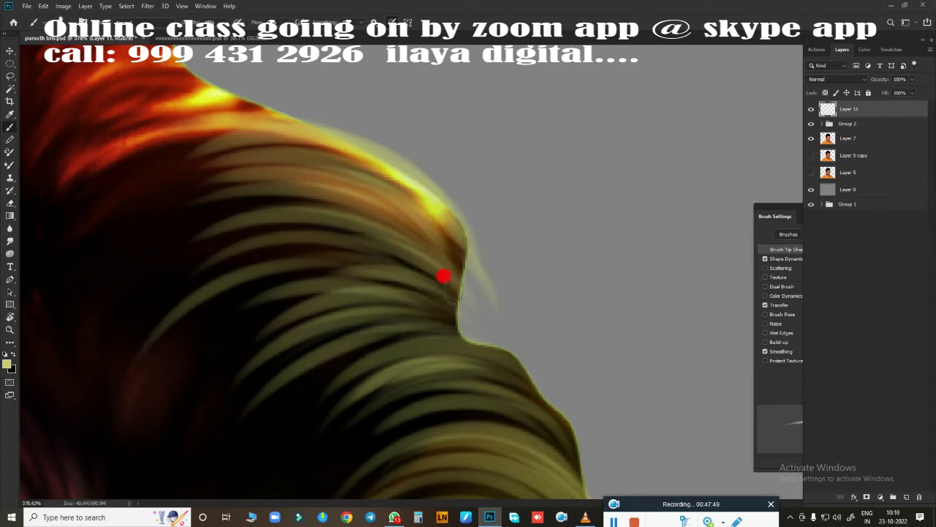
Add yellow-green strands across the dark hair, near the skin edge and on the curl
scroll(487, 354, "down", 5)
scroll(548, 271, "up", 1)
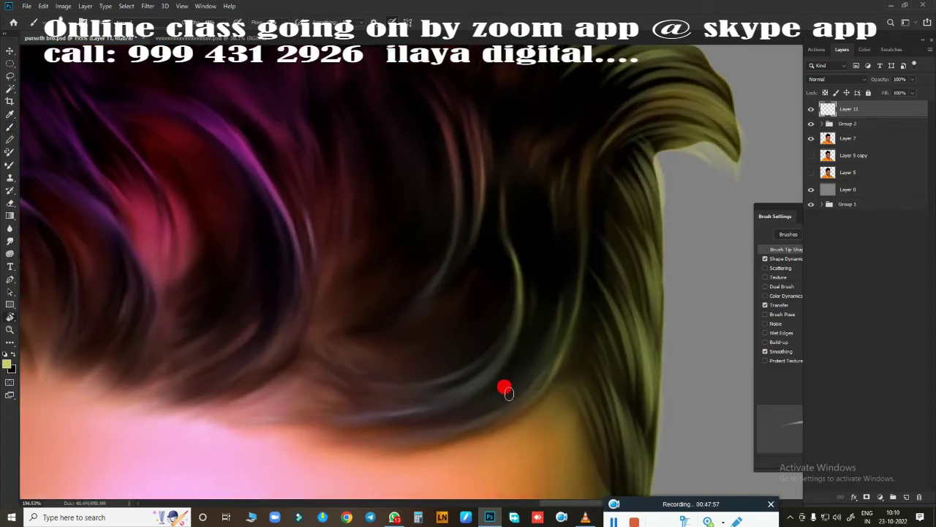
scroll(504, 387, "up", 3)
scroll(346, 380, "up", 1)
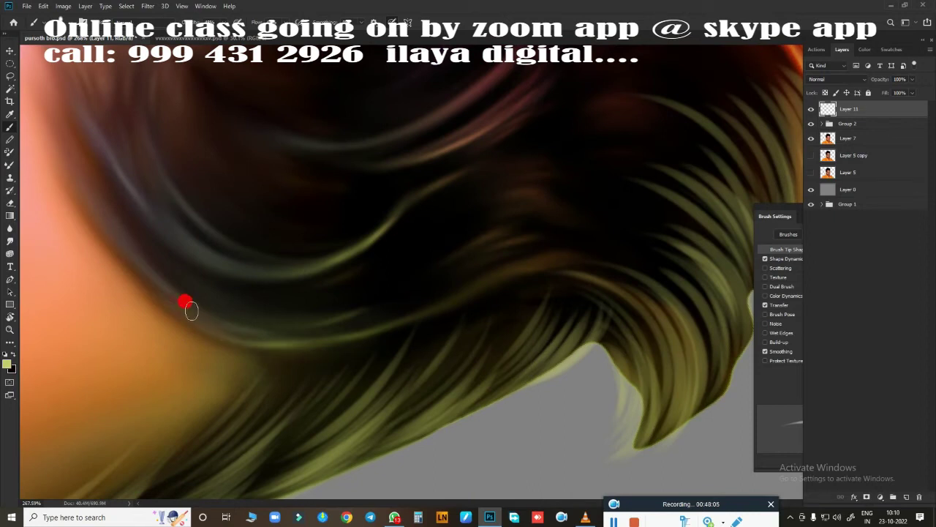
mouse_move(188, 305)
left_mouse_down()
mouse_move(470, 275)
mouse_move(606, 483)
left_mouse_up()
scroll(297, 363, "up", 3)
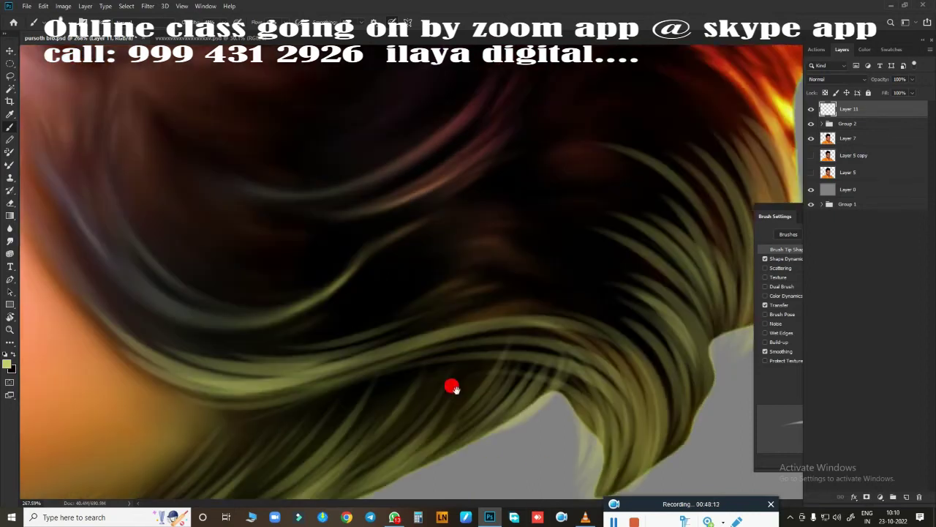
left_click_drag(451, 383, 282, 364)
scroll(282, 364, "left", 5)
left_click_drag(215, 255, 483, 330)
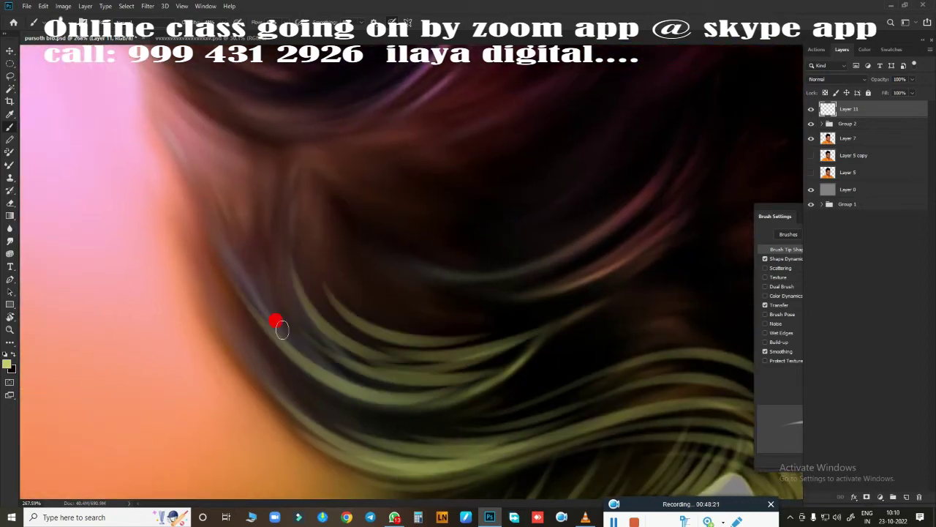
left_click_drag(278, 320, 542, 406)
scroll(542, 407, "down", 5)
mouse_move(412, 268)
left_mouse_down()
mouse_move(456, 341)
mouse_move(461, 395)
left_mouse_up()
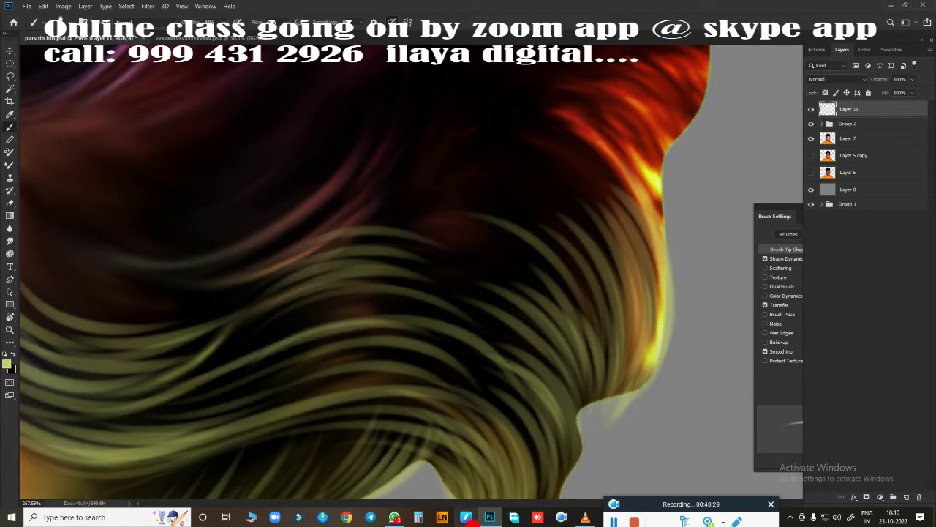
scroll(469, 353, "down", 2)
scroll(469, 352, "down", 3)
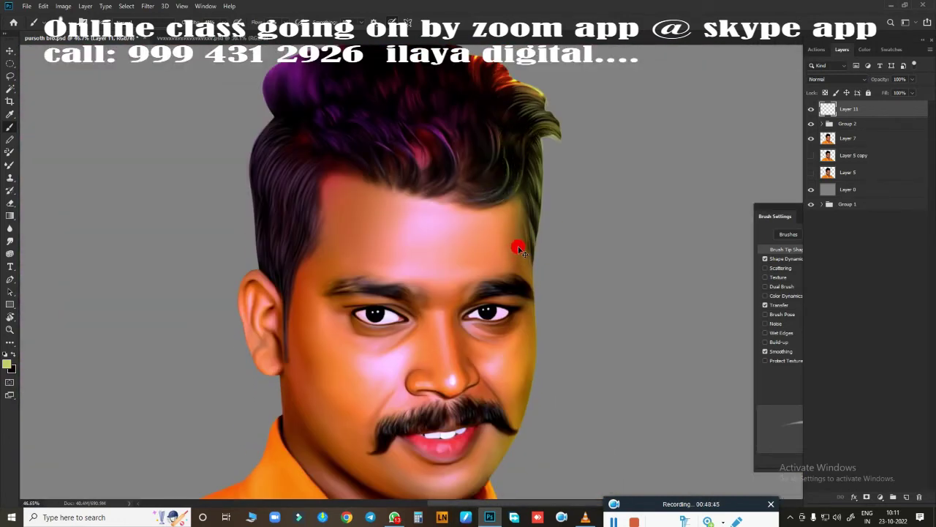
Rotate the view and paint yellowish strands along the lower curl
left_click_drag(519, 249, 366, 329)
scroll(240, 388, "up", 5)
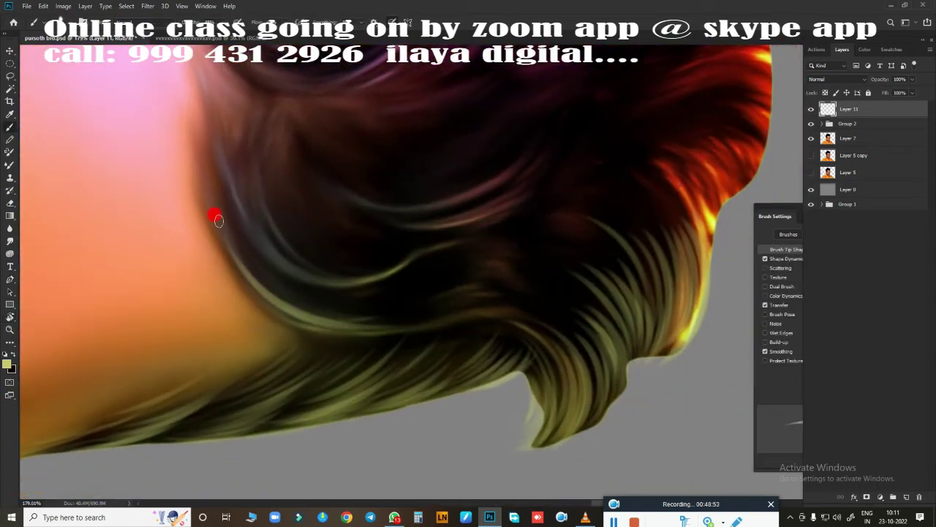
left_click_drag(337, 299, 260, 210)
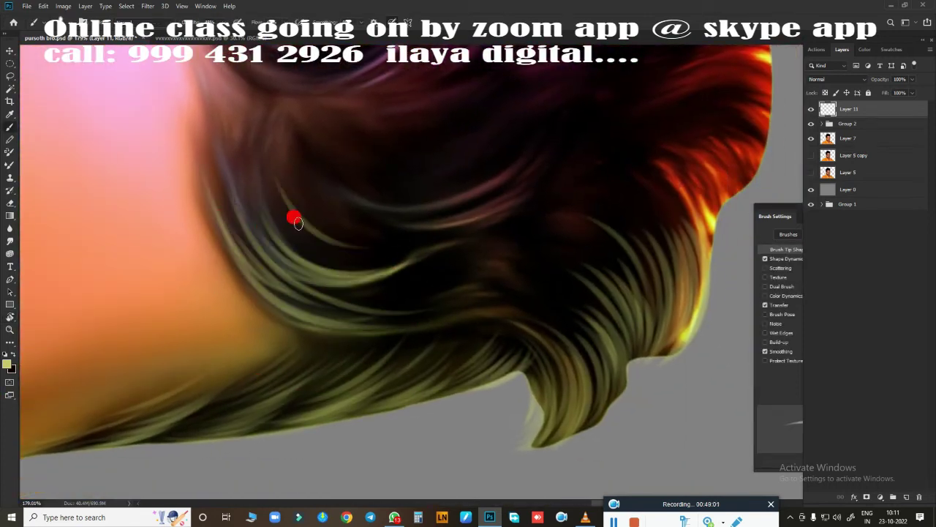
left_click_drag(445, 319, 372, 319)
left_click_drag(263, 307, 453, 385)
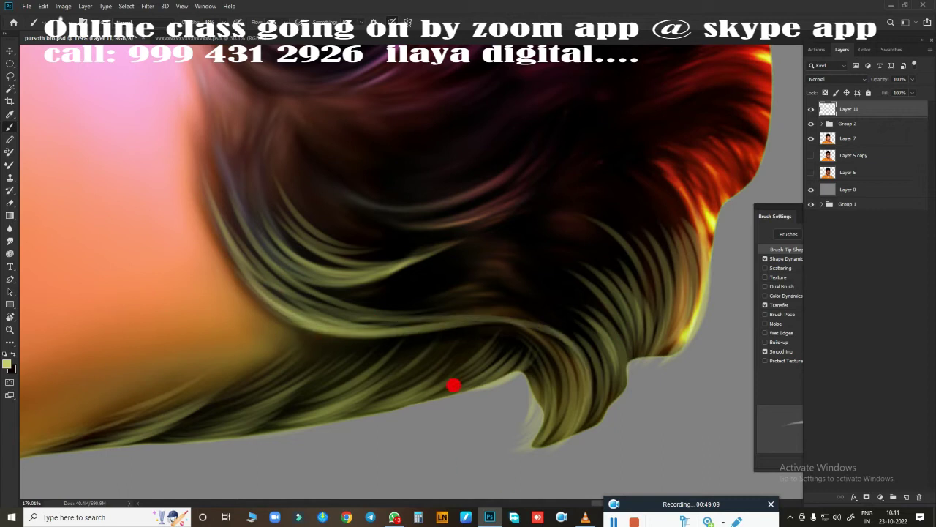
scroll(479, 280, "up", 2)
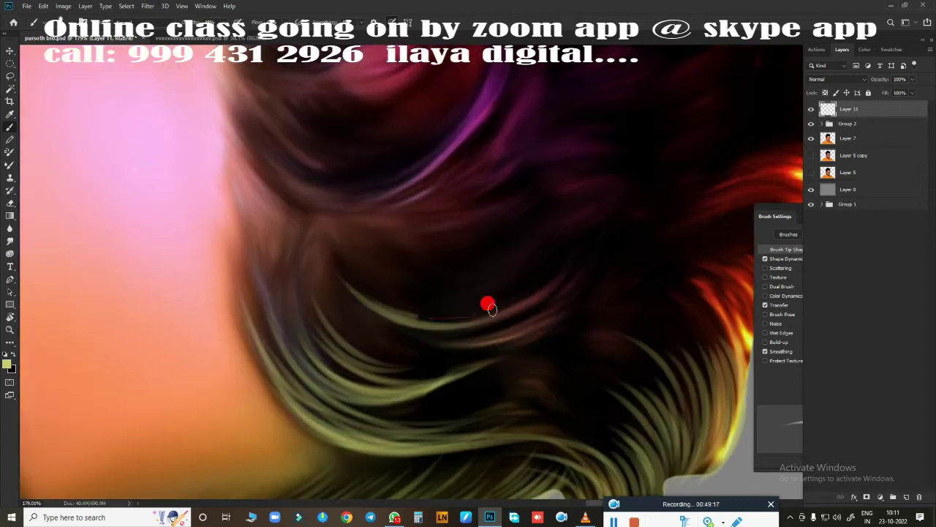
Sample a reddish-pink colour from the hair as the foreground colour and frame the curls
key("ctrl+0")
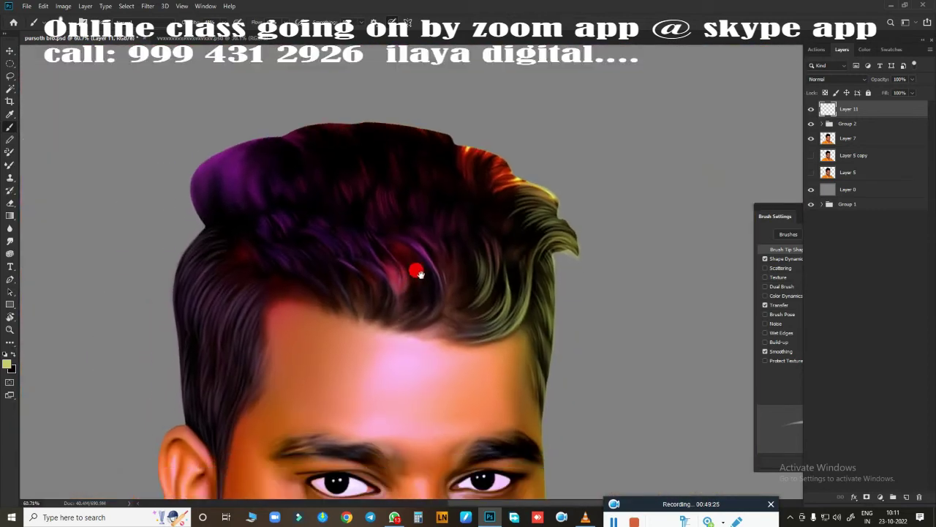
left_click(7, 364)
left_click_drag(378, 265, 393, 274)
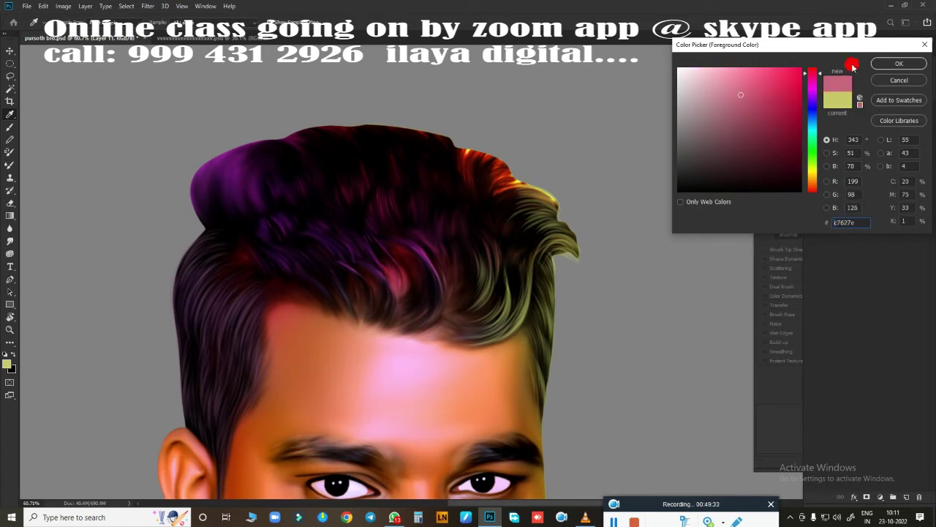
left_click(899, 63)
scroll(389, 328, "up", 3)
scroll(485, 276, "up", 2)
scroll(522, 234, "up", 2)
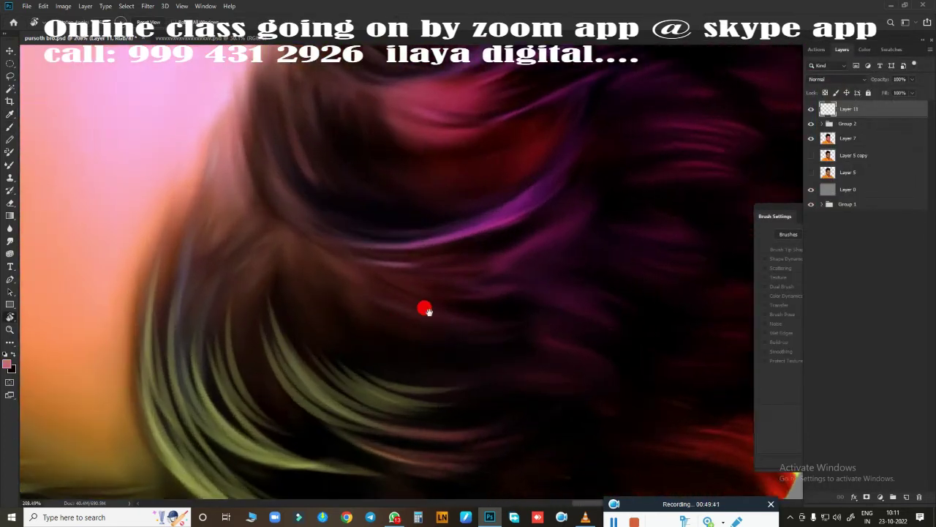
left_click_drag(427, 311, 362, 399)
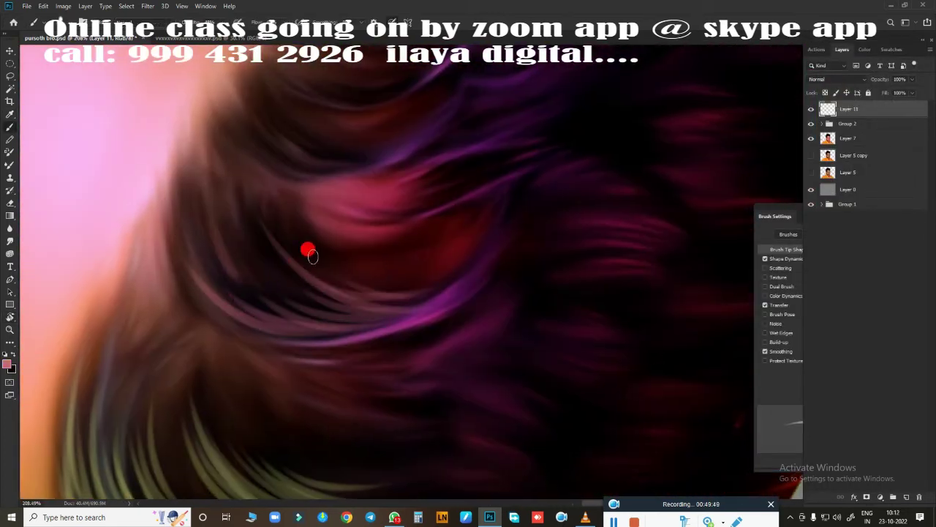
Paint pink strands sweeping across the hair curls, some curving down-right
mouse_move(312, 256)
left_mouse_down()
mouse_move(392, 298)
mouse_move(317, 286)
left_mouse_up()
left_click_drag(394, 326, 364, 260)
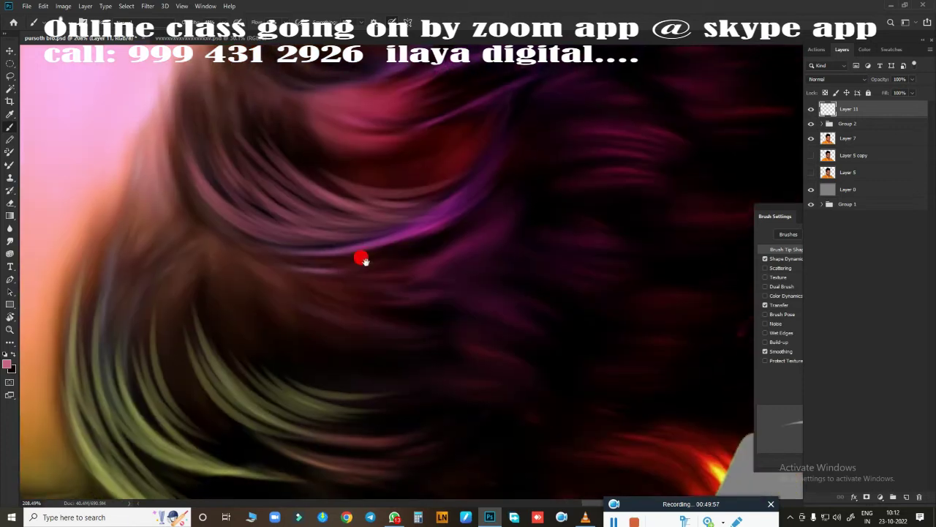
left_click_drag(263, 336, 399, 299)
left_click_drag(329, 311, 400, 272)
left_click_drag(359, 296, 486, 258)
left_click_drag(242, 359, 454, 300)
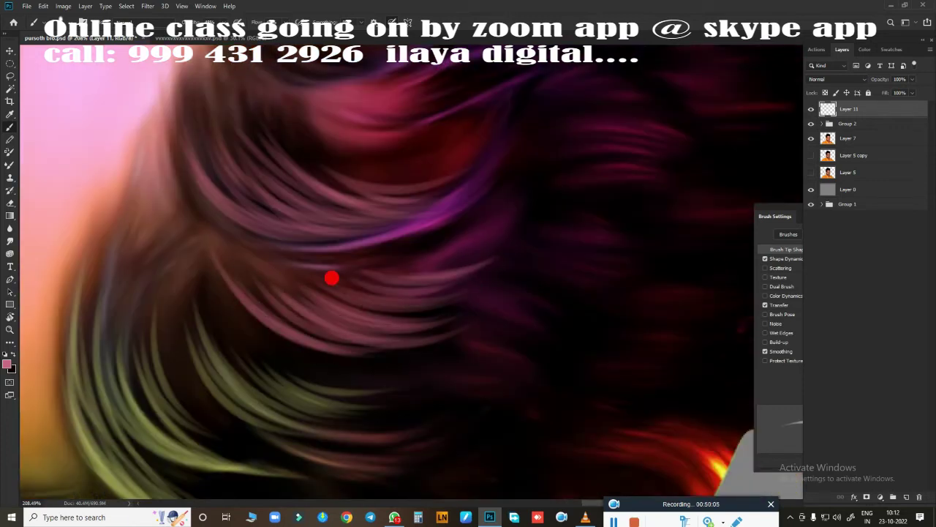
left_click_drag(181, 224, 231, 279)
scroll(371, 323, "down", 2)
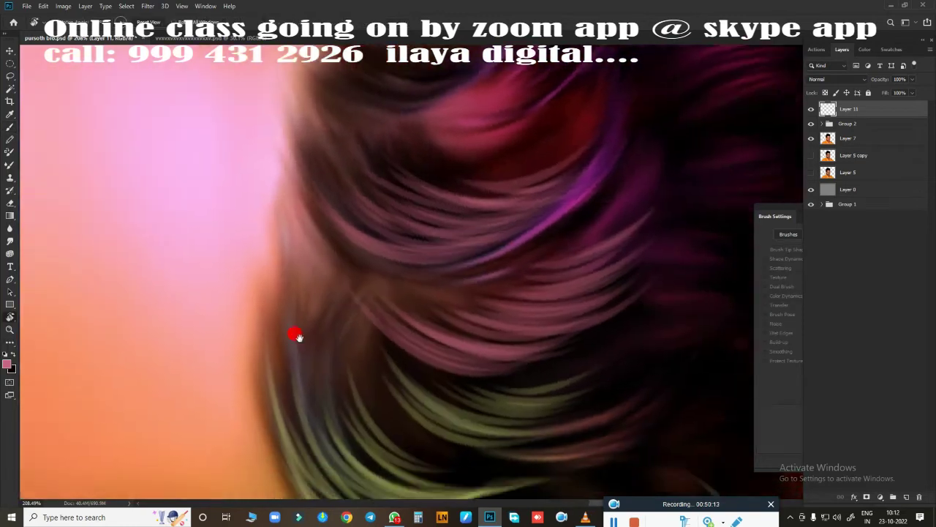
scroll(299, 335, "down", 3)
scroll(286, 397, "down", 2)
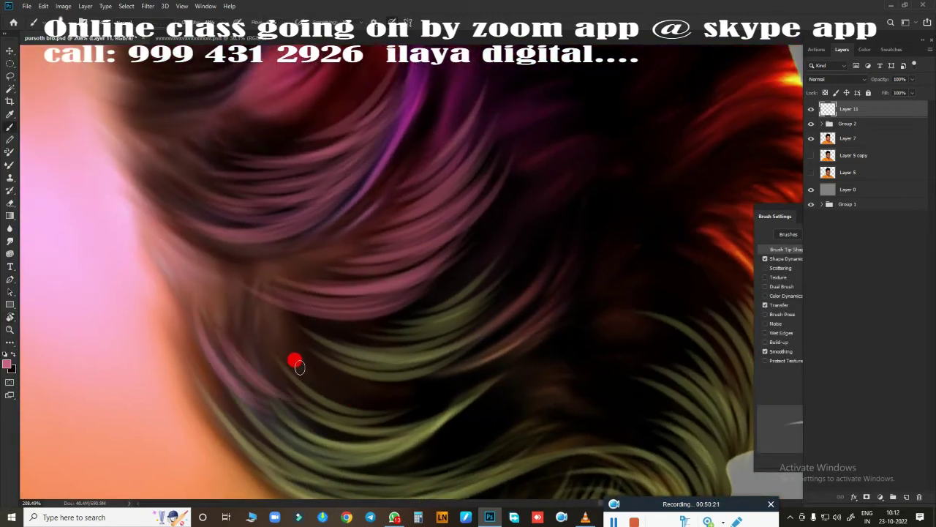
scroll(379, 297, "up", 3)
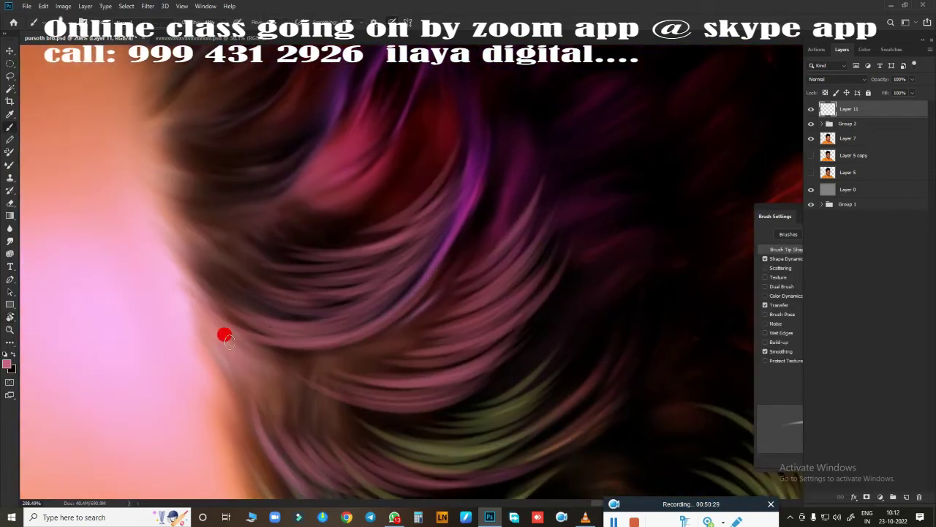
scroll(224, 336, "up", 2)
scroll(341, 399, "down", 3)
scroll(305, 142, "up", 3)
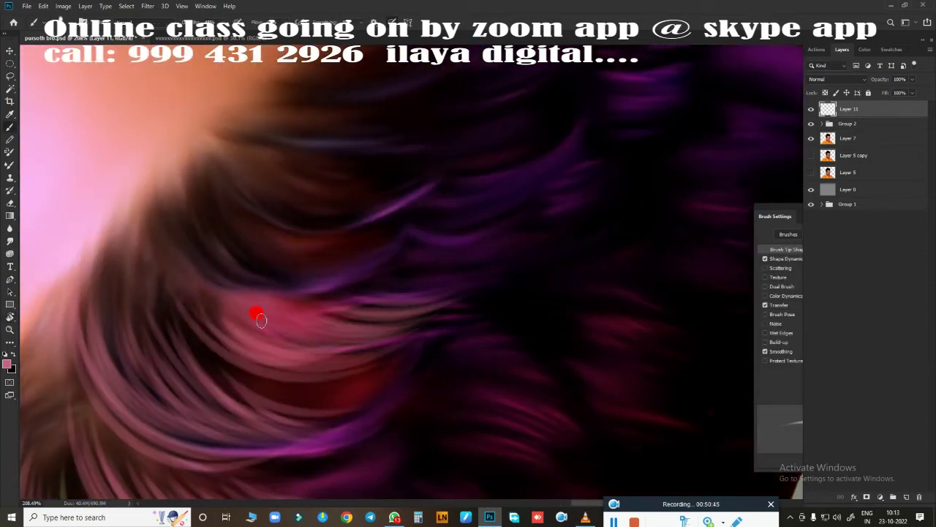
scroll(261, 320, "up", 2)
Set the foreground colour to a muted purple
left_click(8, 364)
key("Return")
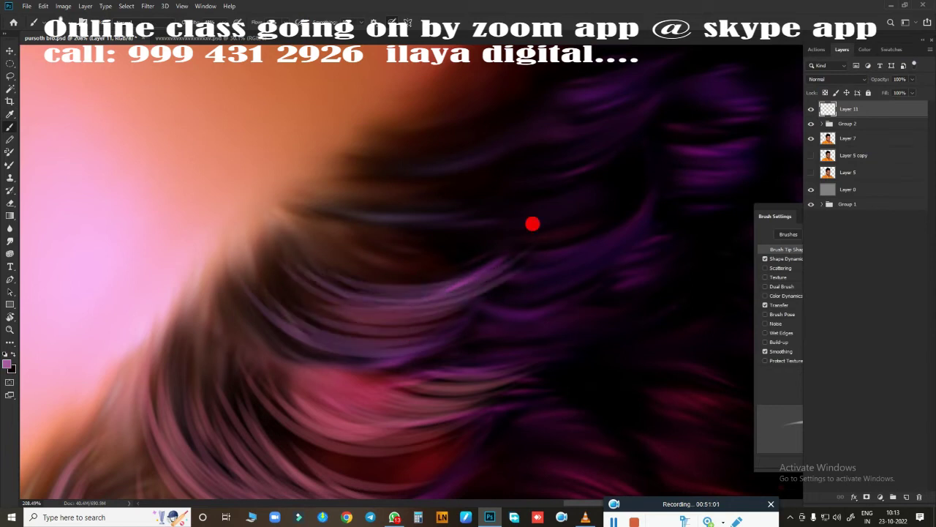
scroll(229, 308, "up", 2)
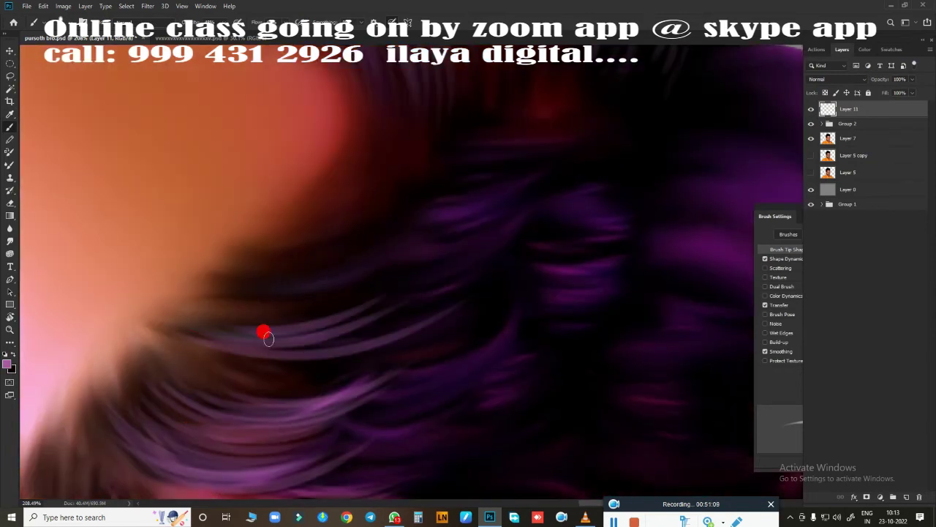
Pan along the hair's right edge and curls to review the strands
left_click_drag(437, 262, 228, 412)
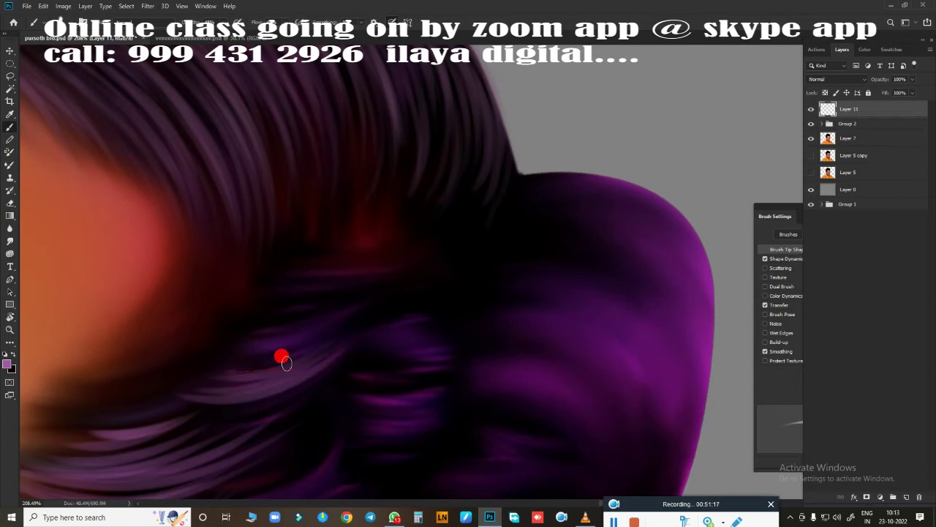
left_click_drag(308, 289, 368, 290)
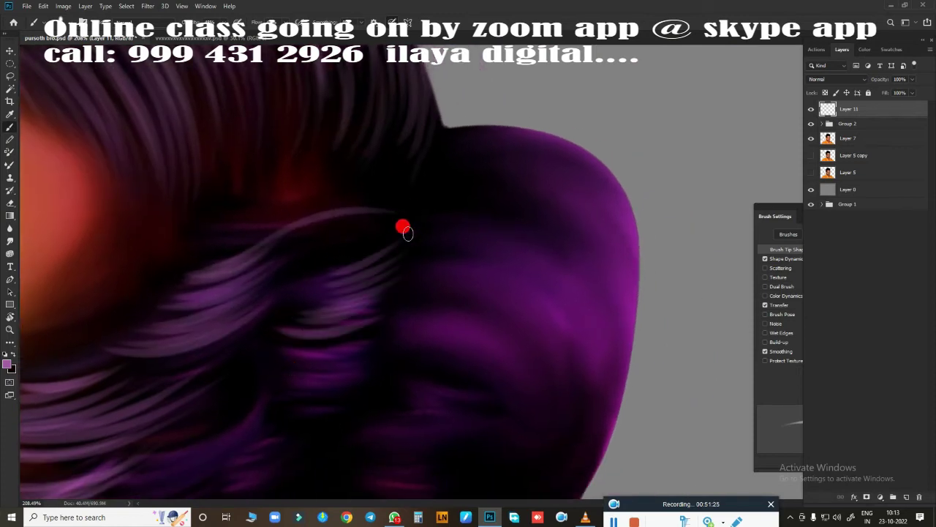
mouse_move(407, 232)
left_mouse_down()
mouse_move(372, 226)
mouse_move(242, 315)
left_mouse_up()
left_click_drag(329, 256, 259, 447)
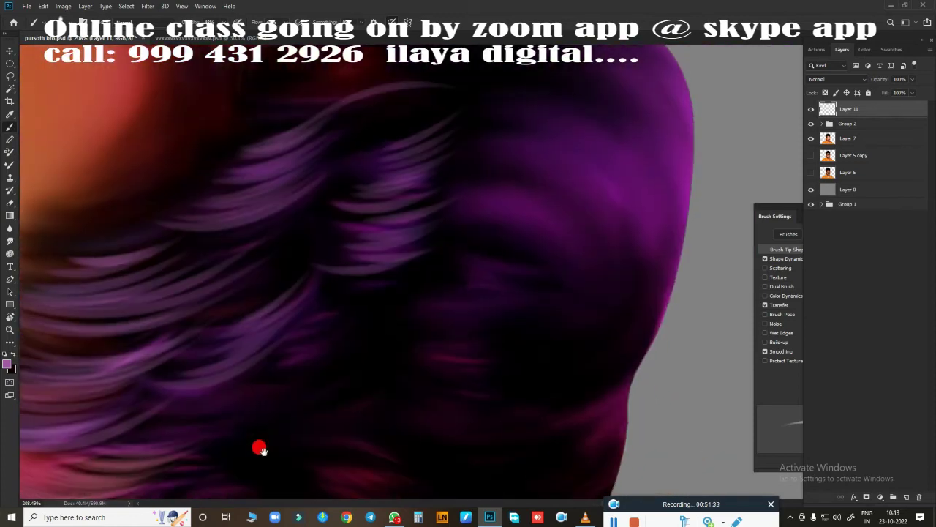
left_click_drag(363, 307, 163, 310)
left_click_drag(325, 264, 398, 218)
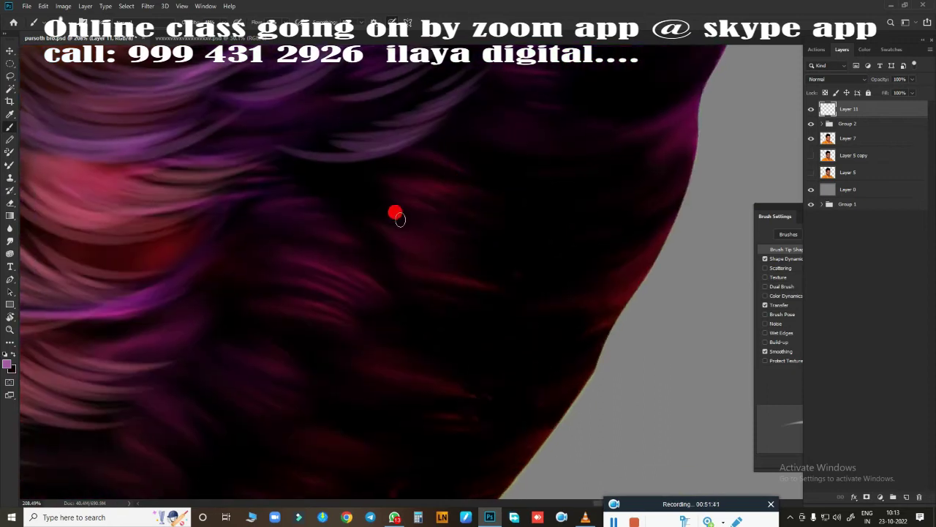
mouse_move(494, 248)
left_mouse_down()
mouse_move(468, 282)
mouse_move(364, 271)
left_mouse_up()
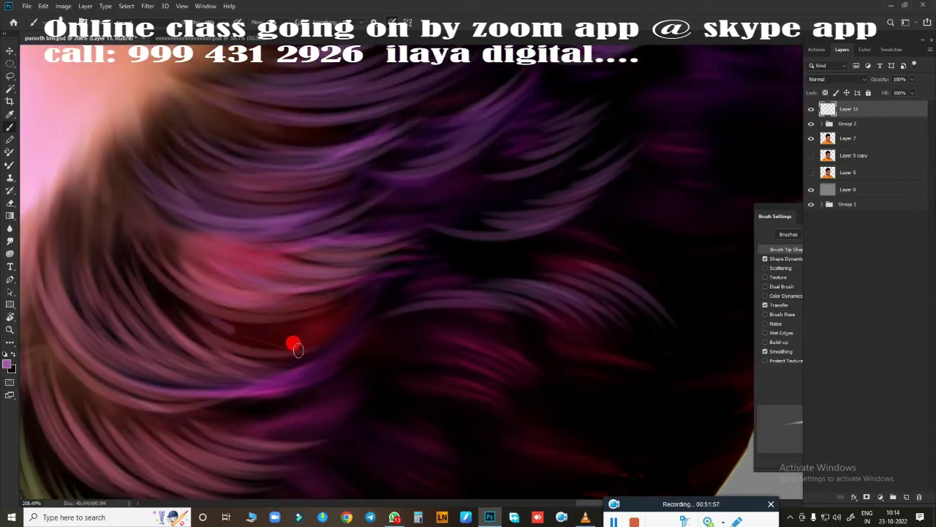
scroll(361, 368, "down", 5)
scroll(445, 246, "up", 1)
scroll(256, 290, "up", 2)
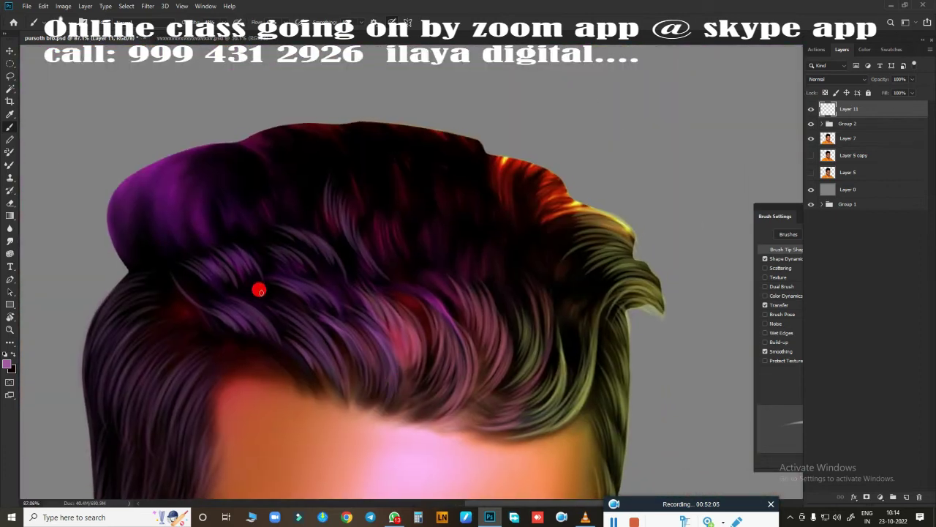
scroll(472, 185, "up", 2)
scroll(472, 185, "up", 2)
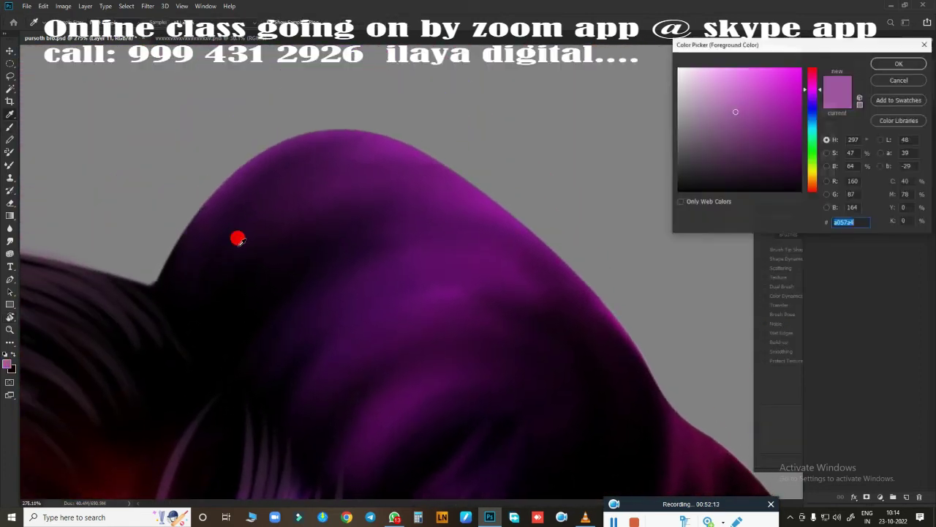
Choose a light purple and paint light purple strands across the hair curls
left_click(236, 236)
key("Return")
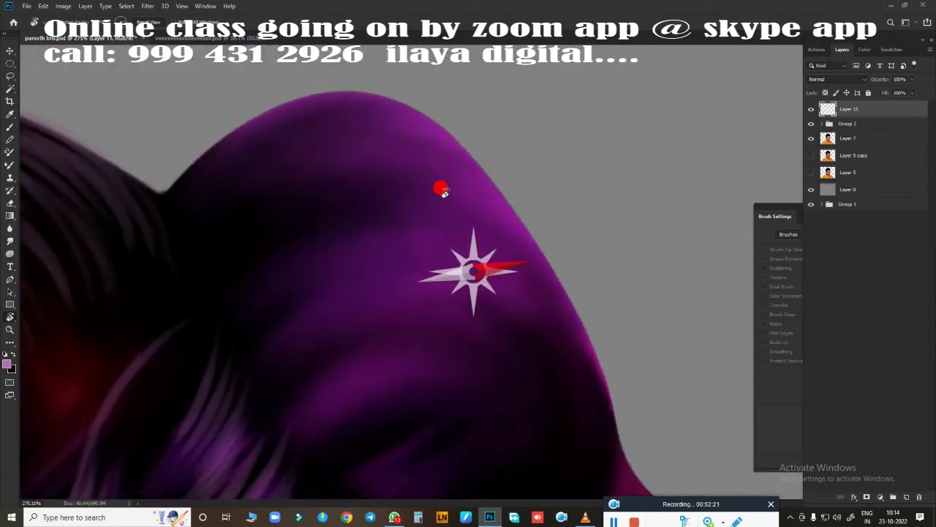
left_click_drag(476, 268, 416, 327)
left_click_drag(398, 166, 220, 270)
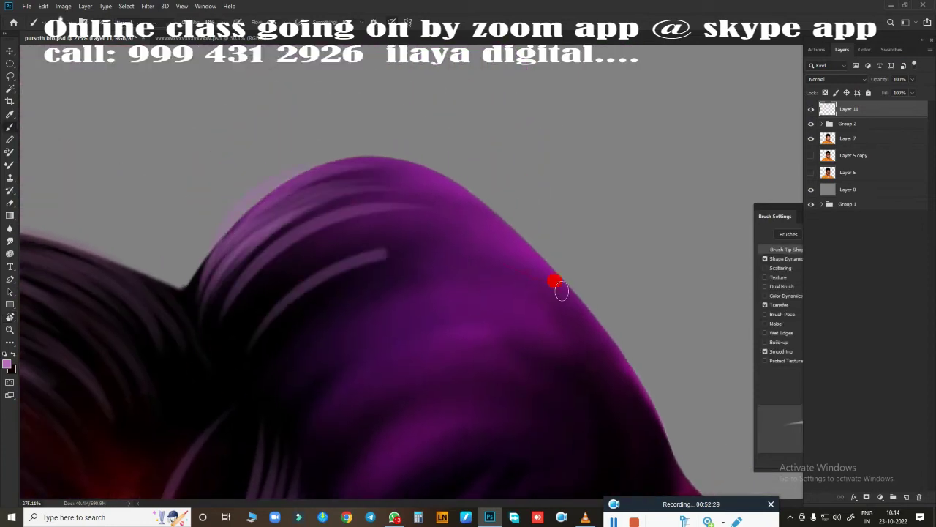
left_click_drag(512, 227, 248, 337)
mouse_move(561, 288)
left_mouse_down()
mouse_move(512, 212)
mouse_move(303, 320)
left_mouse_up()
left_click_drag(527, 176, 293, 256)
mouse_move(551, 236)
left_mouse_down()
mouse_move(529, 253)
mouse_move(460, 197)
mouse_move(275, 242)
mouse_move(344, 309)
mouse_move(269, 292)
left_mouse_up()
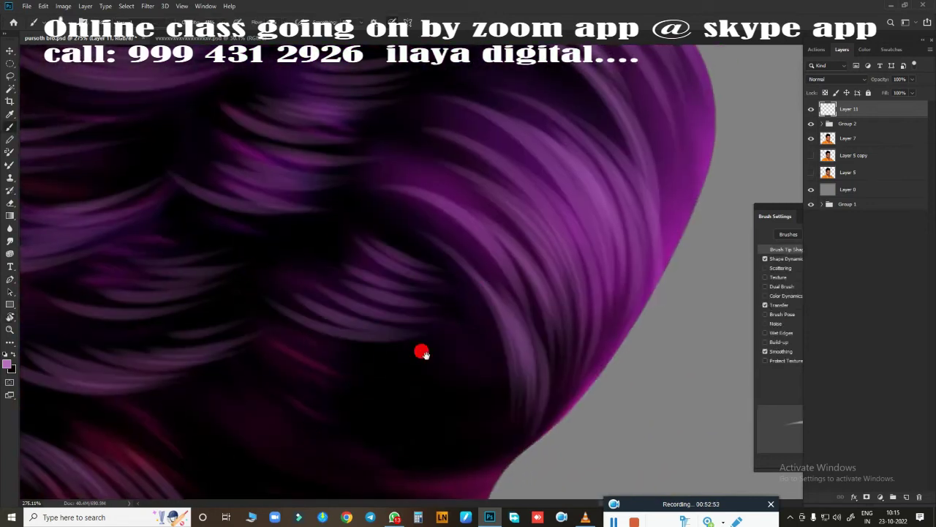
left_click_drag(425, 353, 373, 316)
left_click_drag(409, 322, 342, 296)
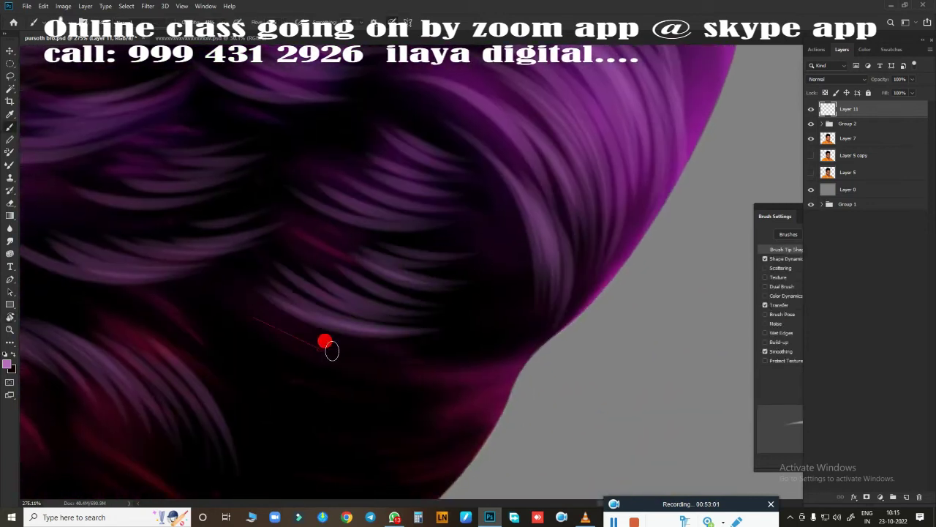
mouse_move(331, 351)
left_mouse_down()
mouse_move(411, 380)
mouse_move(274, 380)
mouse_move(344, 431)
mouse_move(289, 283)
mouse_move(412, 309)
mouse_move(263, 356)
mouse_move(347, 305)
mouse_move(255, 298)
mouse_move(570, 351)
left_mouse_up()
Undo a misplaced stroke and add light purple strands higher up and on the right curls
key("r")
key("b")
mouse_move(235, 330)
left_mouse_down()
mouse_move(418, 391)
mouse_move(165, 302)
mouse_move(106, 473)
mouse_move(168, 395)
left_mouse_up()
key("ctrl+z")
key("ctrl+z")
mouse_move(319, 420)
left_mouse_down()
mouse_move(207, 267)
mouse_move(496, 229)
left_mouse_up()
mouse_move(497, 229)
left_mouse_down()
mouse_move(273, 215)
mouse_move(565, 169)
left_mouse_up()
mouse_move(565, 169)
left_mouse_down()
mouse_move(342, 274)
mouse_move(157, 418)
mouse_move(474, 372)
mouse_move(409, 312)
mouse_move(309, 108)
mouse_move(457, 356)
left_mouse_up()
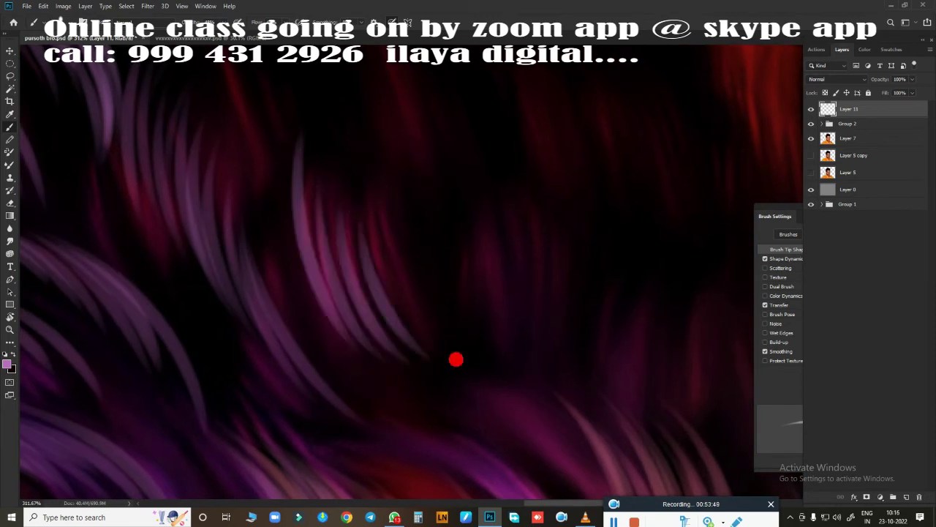
left_click_drag(284, 158, 356, 393)
left_click_drag(431, 303, 472, 459)
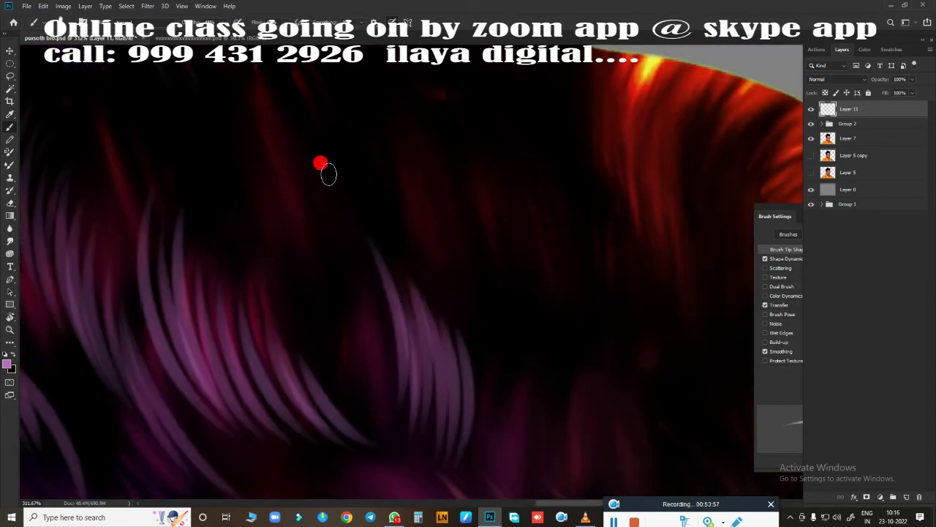
left_click_drag(367, 310, 466, 447)
mouse_move(261, 427)
left_mouse_down()
mouse_move(267, 207)
mouse_move(252, 250)
mouse_move(290, 213)
mouse_move(397, 434)
mouse_move(442, 149)
left_mouse_up()
Switch the foreground colour to salmon and paint salmon strands at the hair edge
left_click(7, 364)
left_click(899, 64)
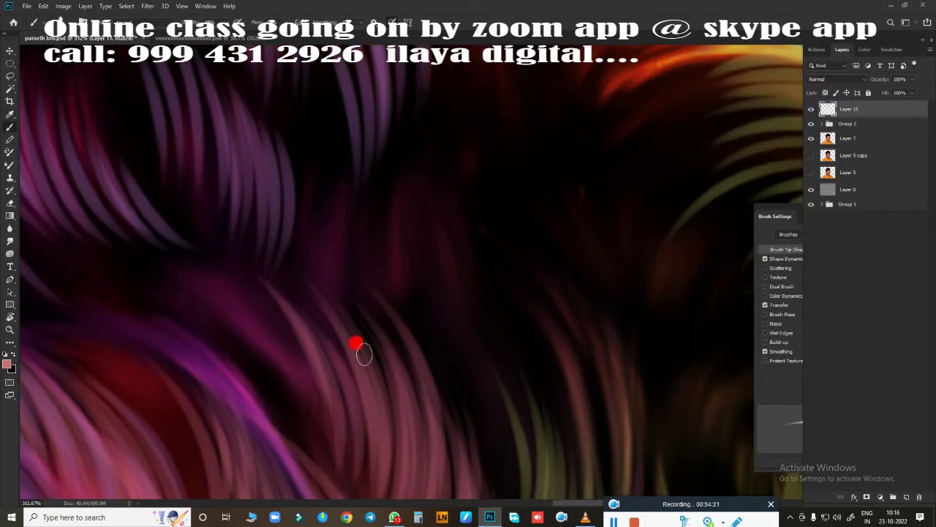
mouse_move(355, 344)
left_mouse_down()
mouse_move(398, 373)
mouse_move(468, 213)
mouse_move(332, 173)
mouse_move(286, 241)
left_mouse_up()
left_click_drag(285, 242, 132, 139)
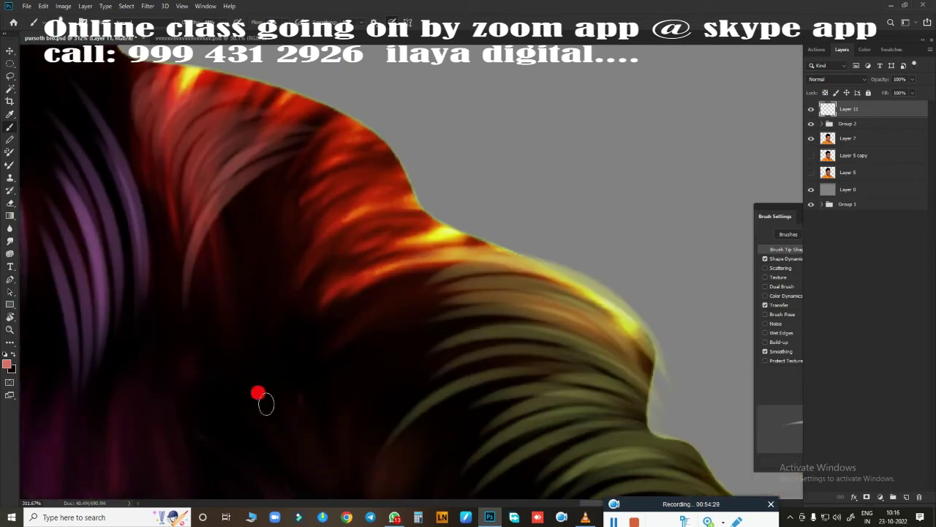
mouse_move(293, 237)
left_mouse_down()
mouse_move(302, 388)
mouse_move(376, 132)
mouse_move(258, 188)
mouse_move(373, 430)
mouse_move(317, 210)
mouse_move(324, 348)
mouse_move(299, 335)
mouse_move(416, 176)
mouse_move(365, 224)
mouse_move(344, 376)
left_mouse_up()
Set the colour to pink and paint thin pink strands through the lower hair
scroll(344, 376, "down", 3, "alt")
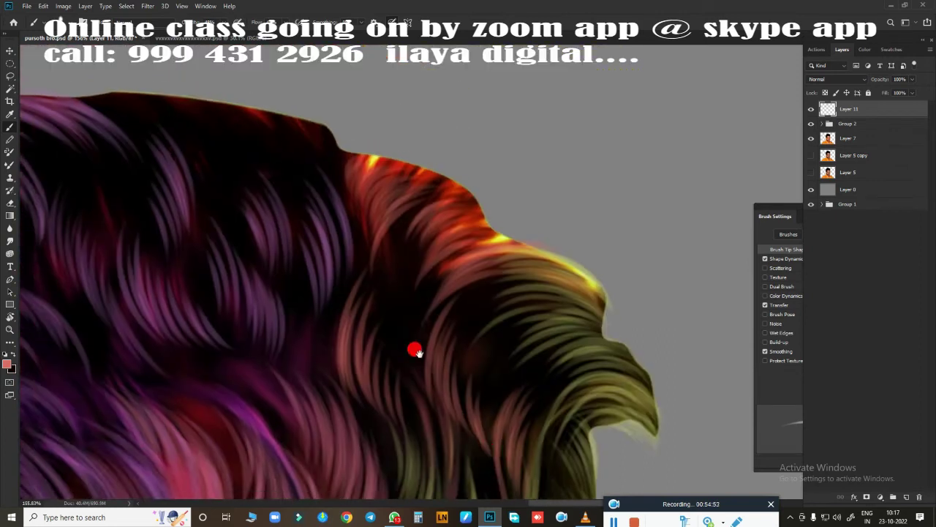
key("Return")
mouse_move(198, 210)
left_mouse_down()
mouse_move(259, 326)
mouse_move(445, 215)
mouse_move(47, 428)
mouse_move(479, 300)
mouse_move(240, 255)
mouse_move(585, 203)
left_mouse_up()
scroll(259, 326, "up", 2, "alt")
scroll(373, 359, "up", 2, "alt")
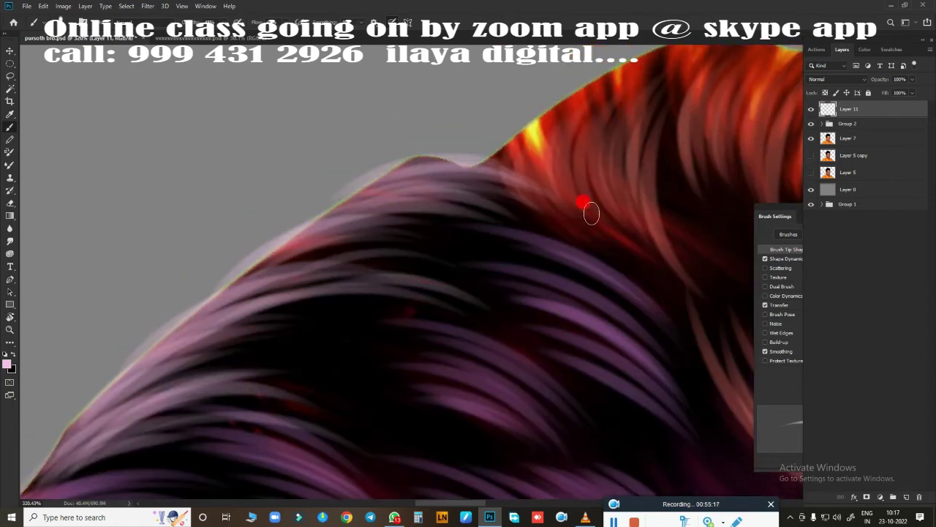
scroll(171, 198, "down", 3)
left_click_drag(172, 198, 450, 275)
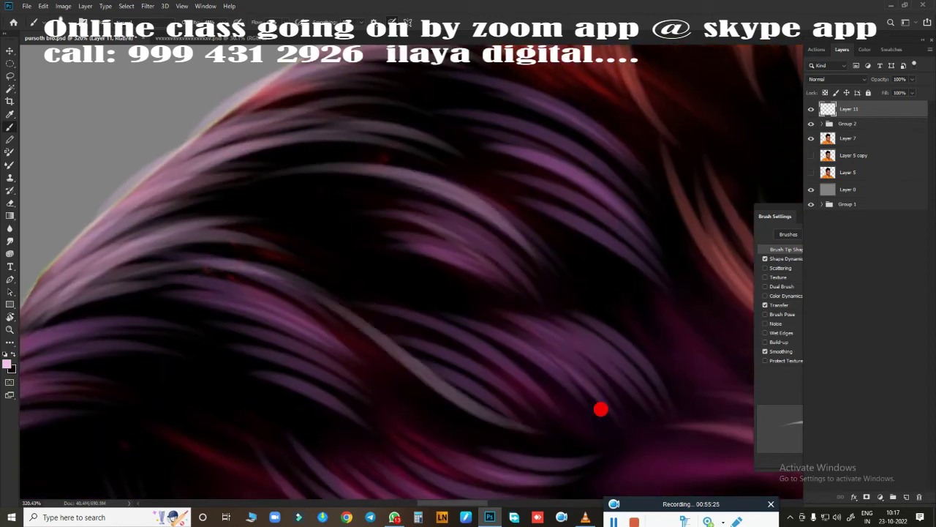
key("r")
left_click_drag(602, 407, 494, 129)
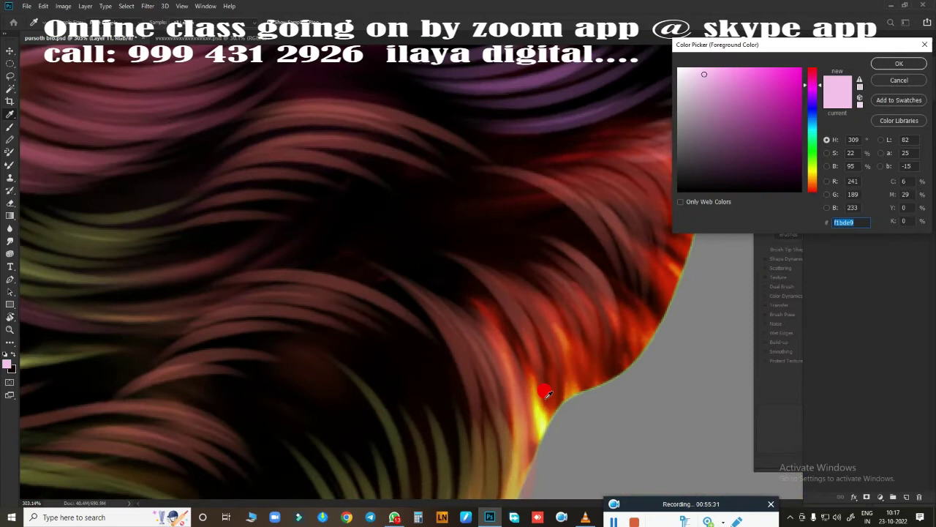
Set the foreground colour to bright yellow and paint the first yellow strands near the hair edge
left_click(725, 65)
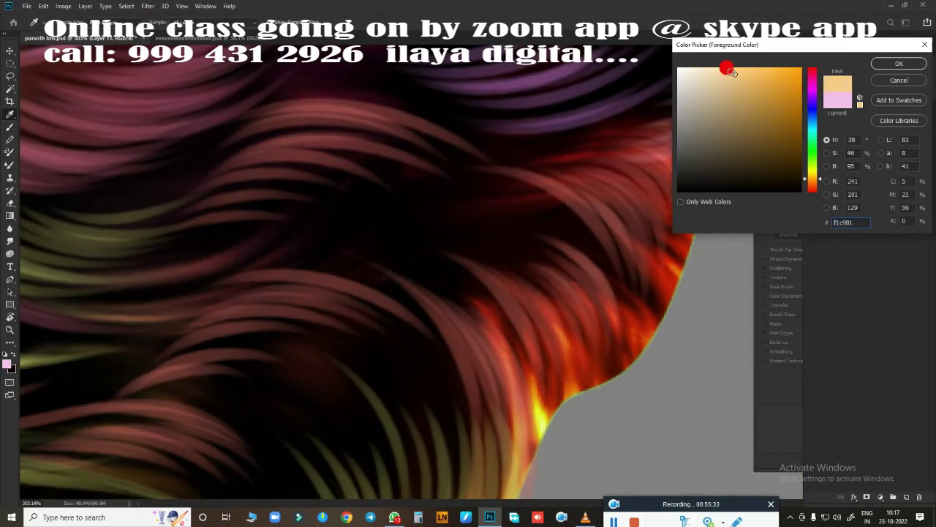
key("Return")
left_click_drag(364, 346, 441, 247)
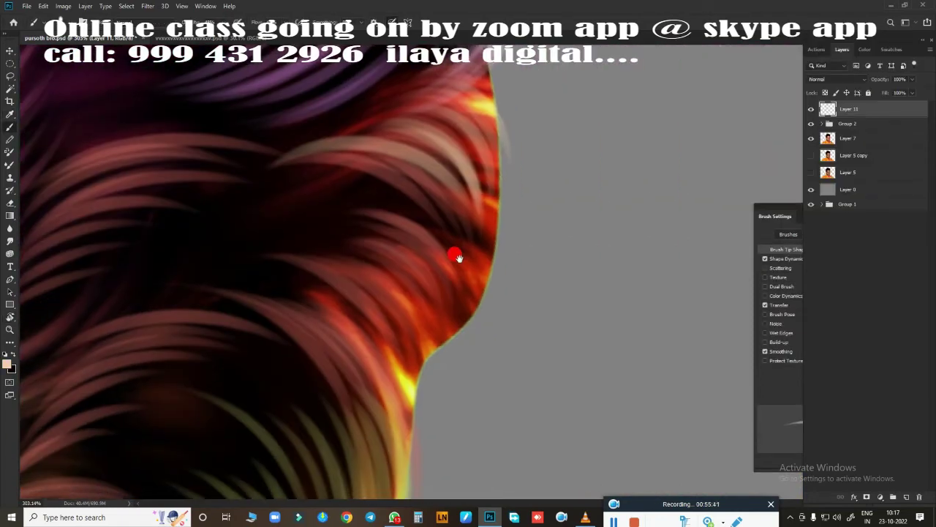
left_click(8, 364)
left_click(899, 63)
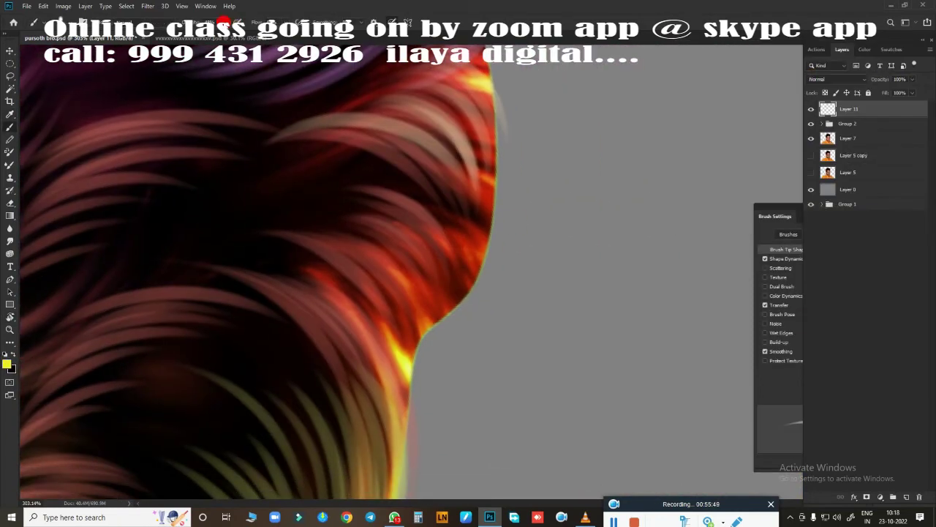
left_click_drag(278, 202, 409, 242)
left_click_drag(307, 202, 373, 453)
Undo a stray yellow stroke and paint yellow strands along the crown and curl
scroll(373, 453, "up", 4)
left_click_drag(448, 292, 373, 439)
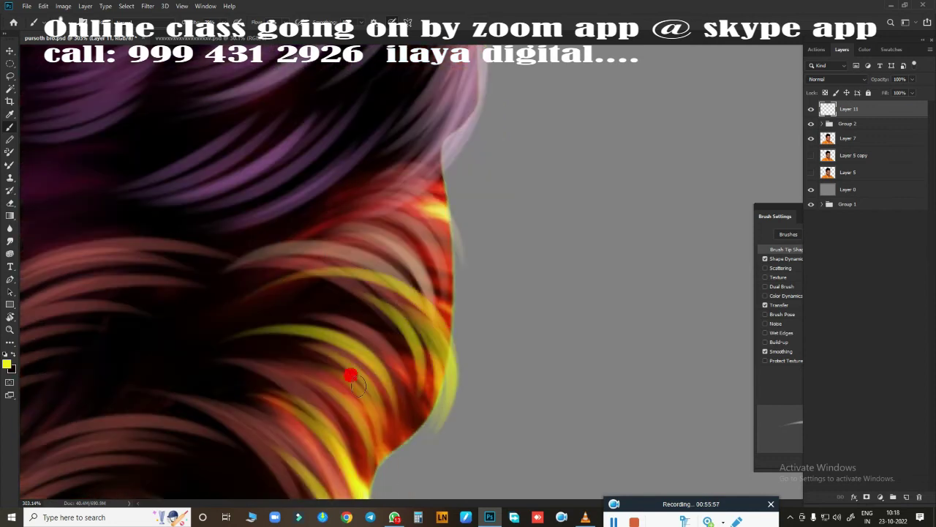
key("ctrl+z")
left_click_drag(388, 368, 420, 324)
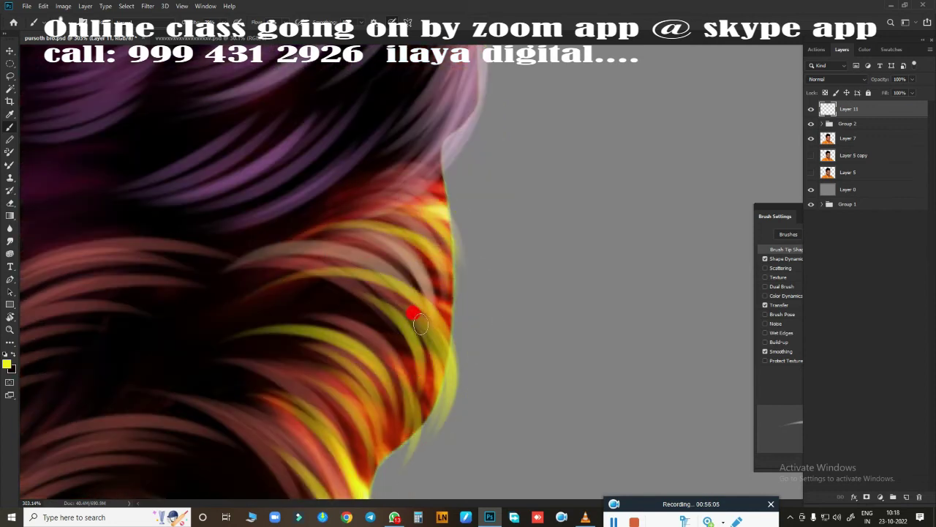
scroll(344, 202, "down", 5)
left_click_drag(270, 209, 488, 403)
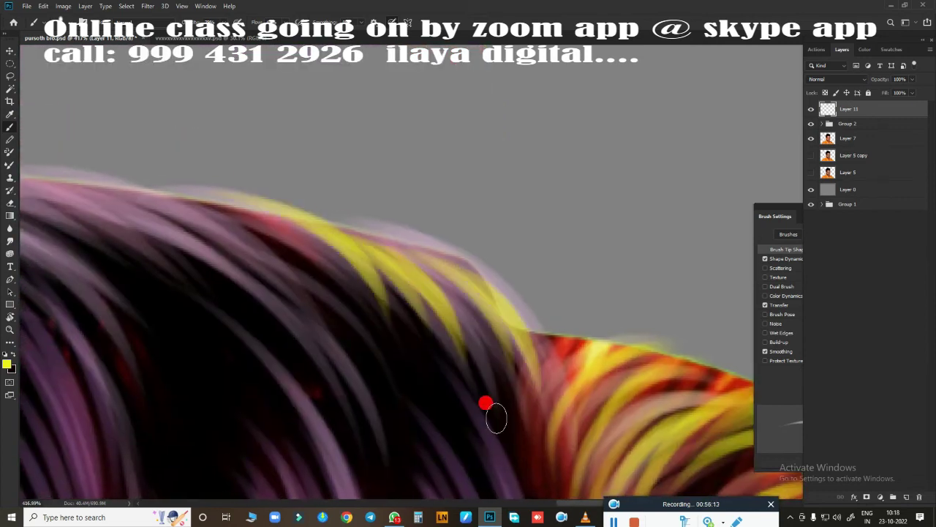
scroll(487, 403, "up", 3)
scroll(508, 266, "down", 3)
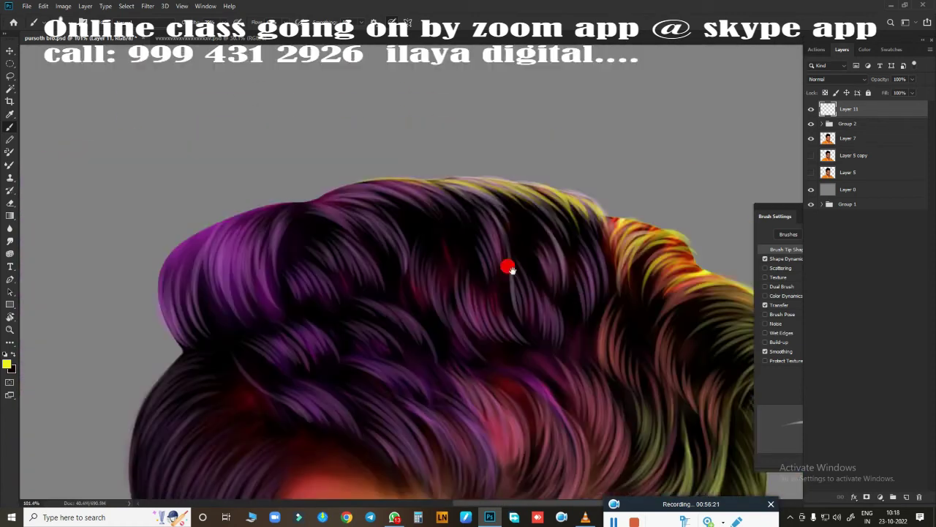
scroll(392, 361, "up", 4)
scroll(451, 368, "up", 1)
mouse_move(451, 367)
left_mouse_down()
mouse_move(265, 190)
mouse_move(493, 291)
mouse_move(516, 393)
left_mouse_up()
mouse_move(424, 273)
left_mouse_down()
mouse_move(497, 376)
mouse_move(246, 314)
mouse_move(461, 226)
left_mouse_up()
Add more bright yellow strands along the crown's upper arc
left_click_drag(234, 192, 401, 220)
left_click_drag(264, 179, 489, 214)
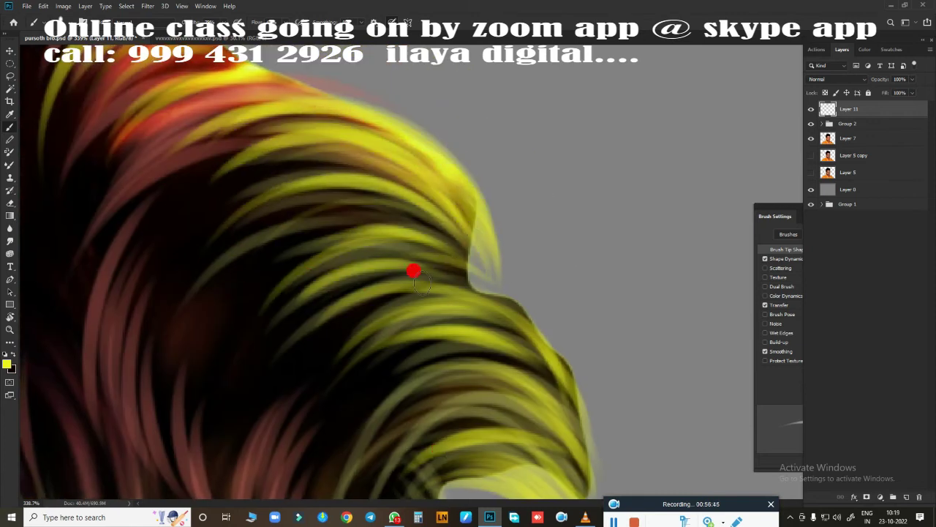
scroll(413, 272, "down", 2)
scroll(288, 297, "up", 2)
left_click_drag(542, 260, 334, 300)
mouse_move(242, 289)
left_mouse_down()
mouse_move(408, 216)
mouse_move(341, 326)
left_mouse_up()
left_click_drag(249, 220, 374, 249)
scroll(374, 249, "down", 5)
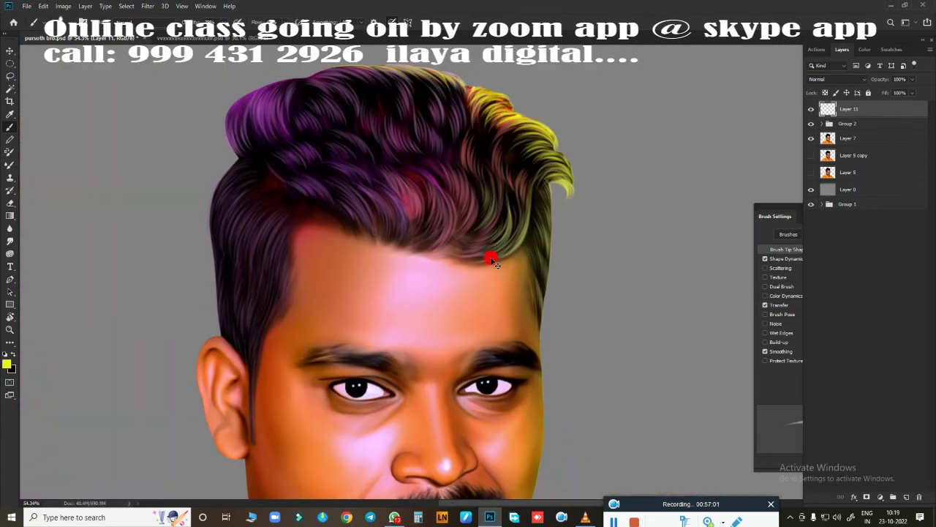
scroll(496, 245, "up", 2)
scroll(470, 268, "up", 2)
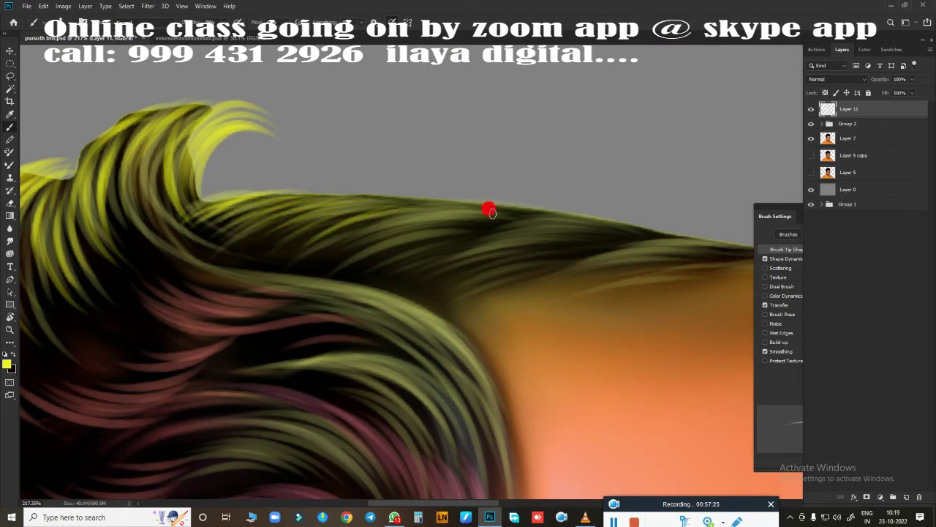
mouse_move(524, 240)
left_mouse_down()
mouse_move(327, 249)
mouse_move(368, 270)
left_mouse_up()
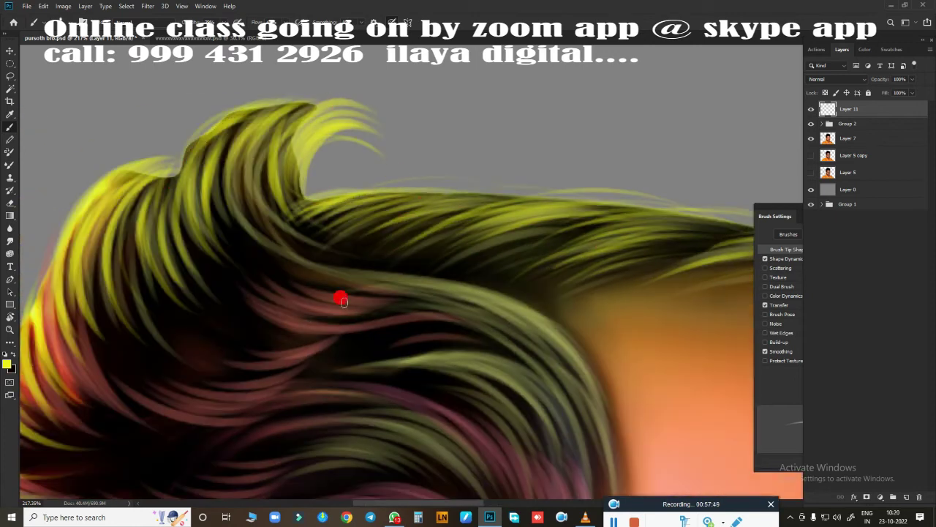
scroll(344, 301, "down", 5)
Pick a near-white paint colour and brush a light strand across the hair
left_click(9, 364)
left_click(239, 104)
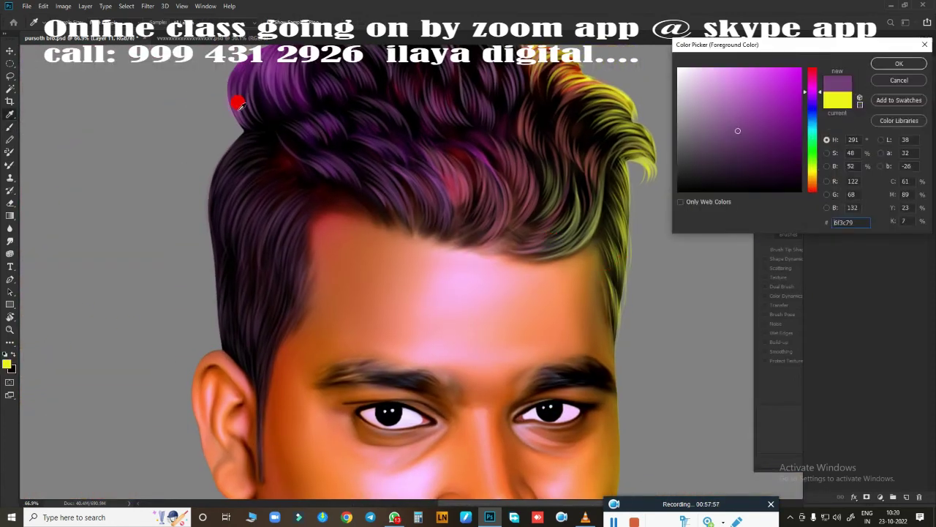
left_click(885, 63)
scroll(370, 357, "up", 5)
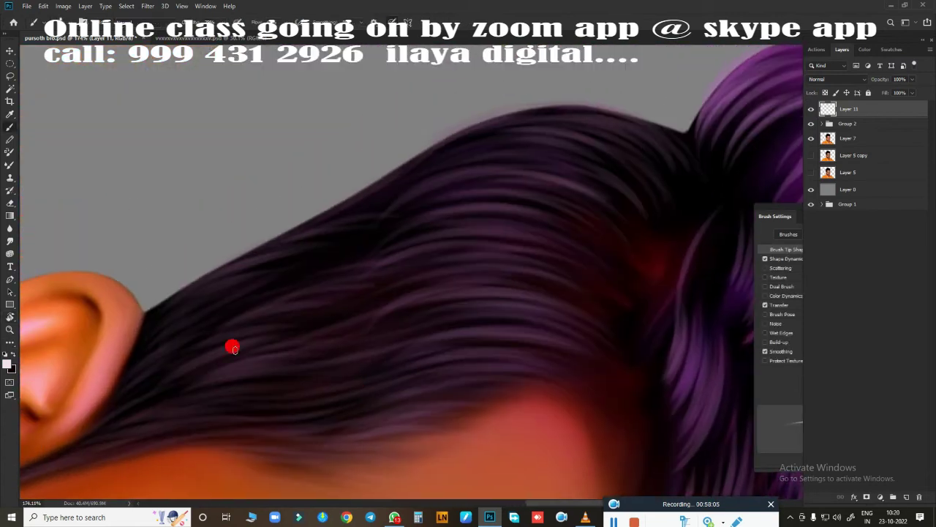
left_click_drag(300, 259, 135, 393)
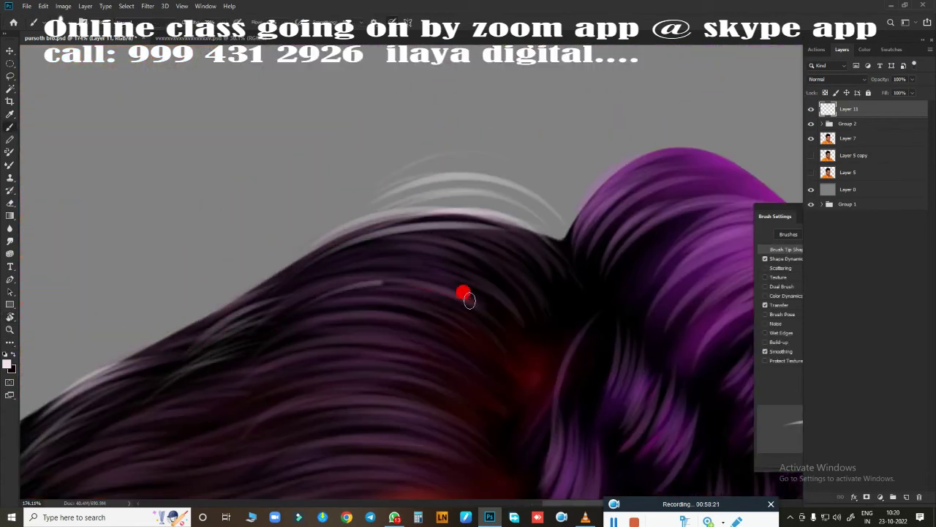
left_click_drag(349, 284, 556, 293)
Pan across the purple crown and yellow-tipped hair top, rechecking the near-white paint colour
left_click_drag(686, 150, 444, 194)
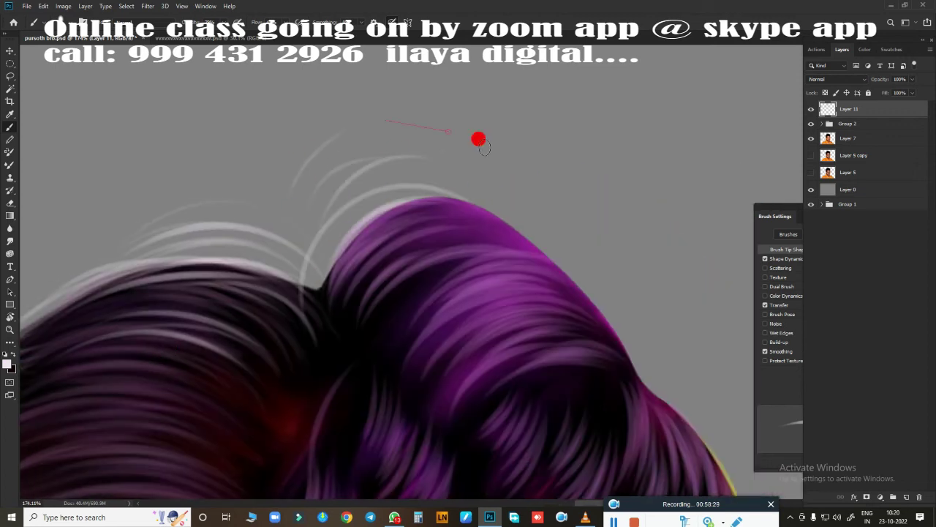
left_click_drag(479, 139, 354, 108)
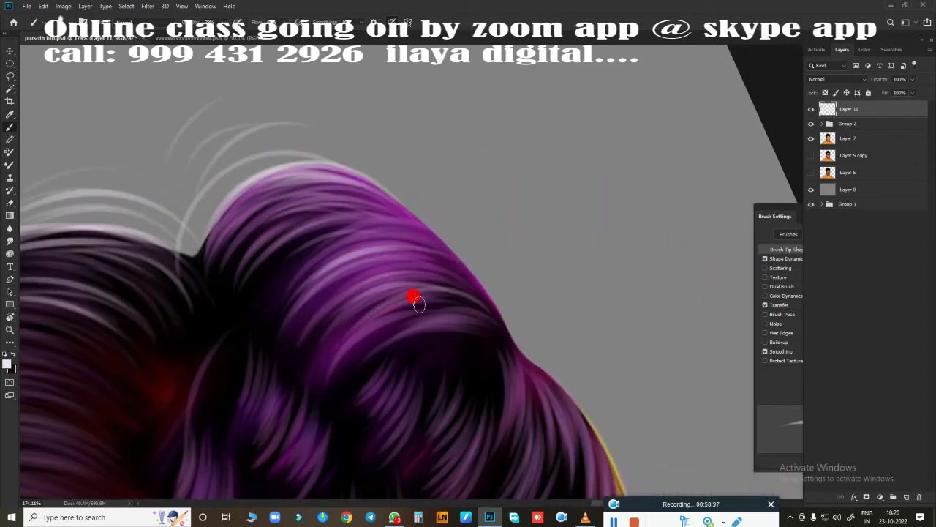
left_click_drag(440, 327, 393, 239)
mouse_move(321, 147)
left_mouse_down()
mouse_move(271, 339)
mouse_move(249, 285)
mouse_move(83, 318)
mouse_move(435, 244)
mouse_move(328, 187)
left_mouse_up()
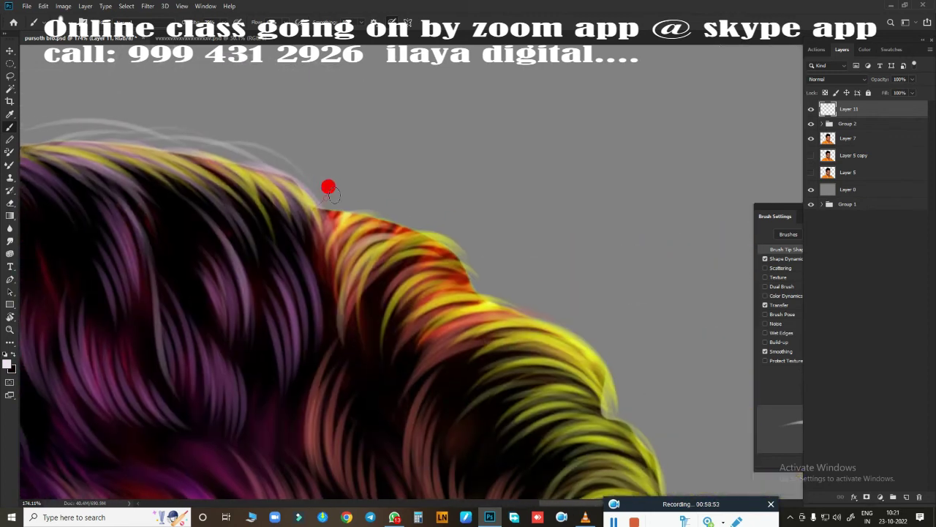
mouse_move(512, 293)
left_mouse_down()
mouse_move(403, 207)
mouse_move(483, 424)
left_mouse_up()
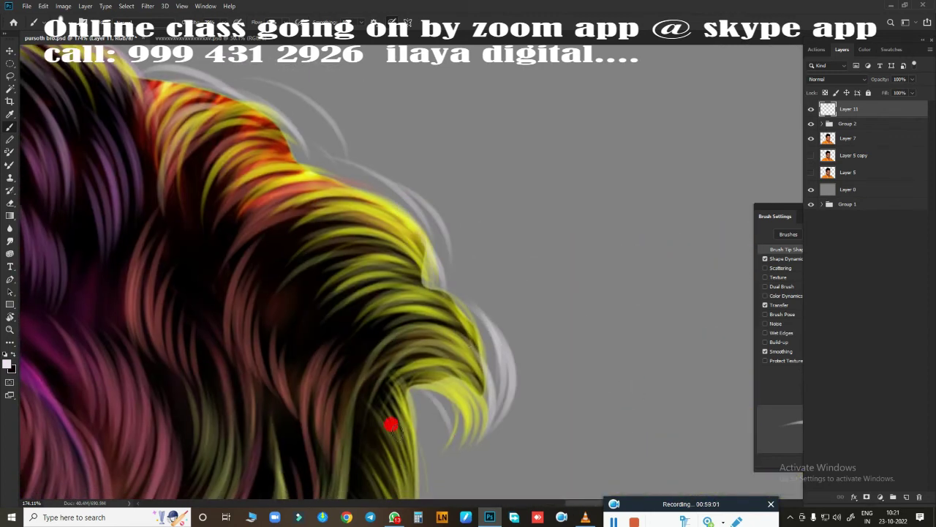
scroll(391, 424, "down", 3)
scroll(487, 209, "down", 3)
scroll(357, 357, "down", 2)
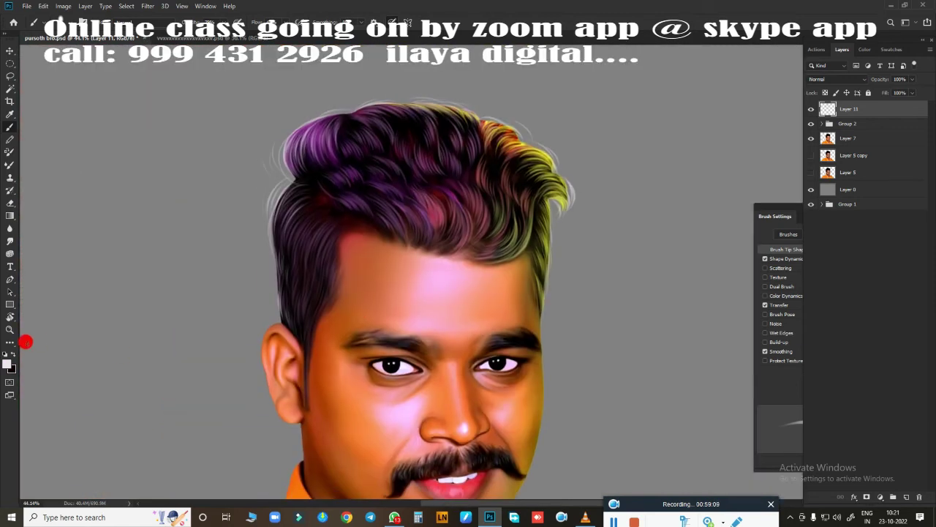
left_click(9, 363)
left_click(837, 84)
scroll(349, 317, "up", 2)
scroll(398, 371, "up", 3)
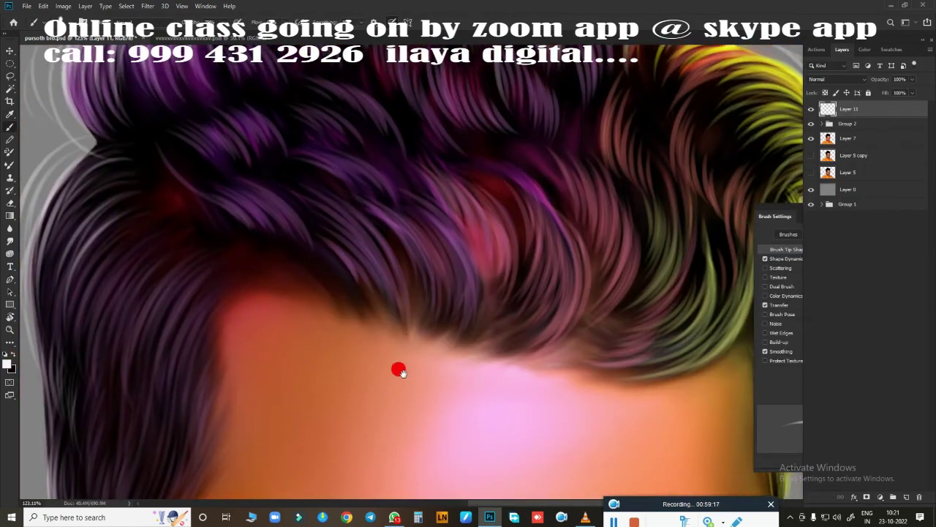
Scroll and pan to inspect the yellow curl and left side of the hair
left_click_drag(398, 371, 353, 432)
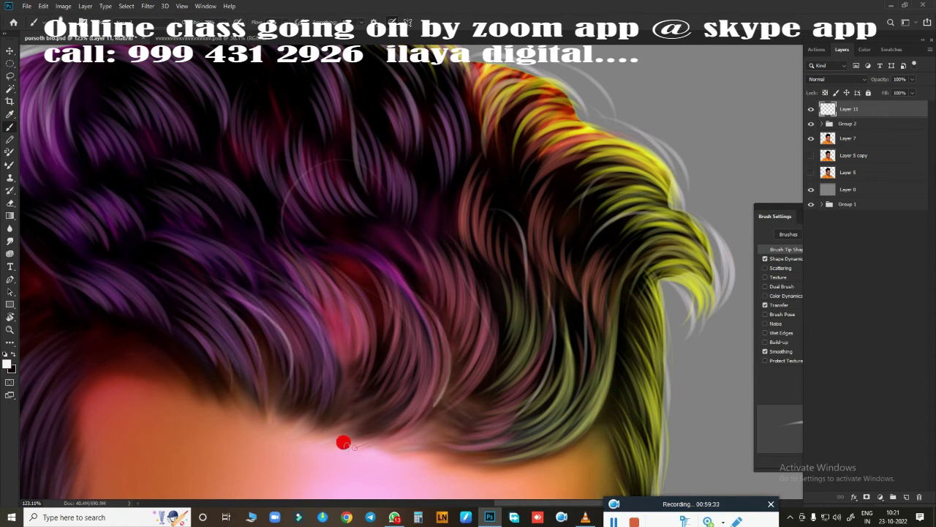
left_click_drag(343, 442, 445, 307)
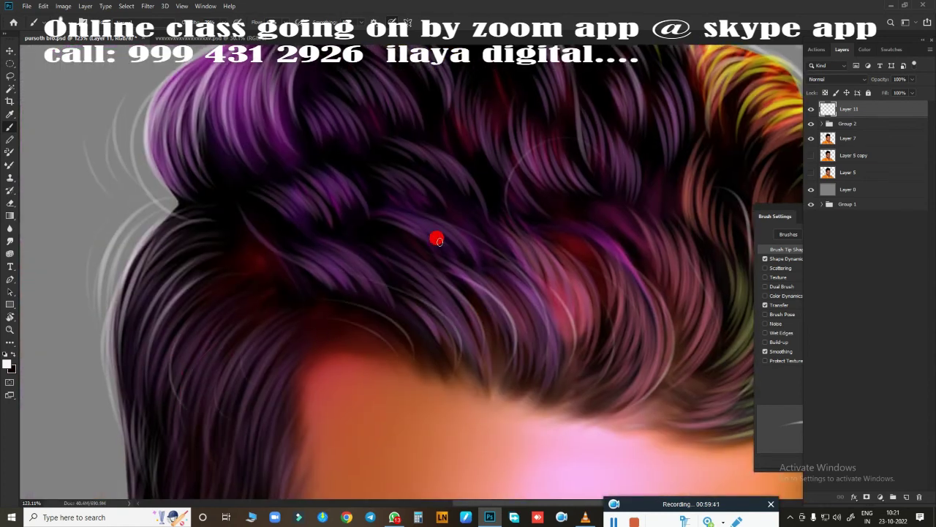
scroll(437, 240, "down", 2)
scroll(386, 309, "up", 2)
scroll(417, 263, "down", 3)
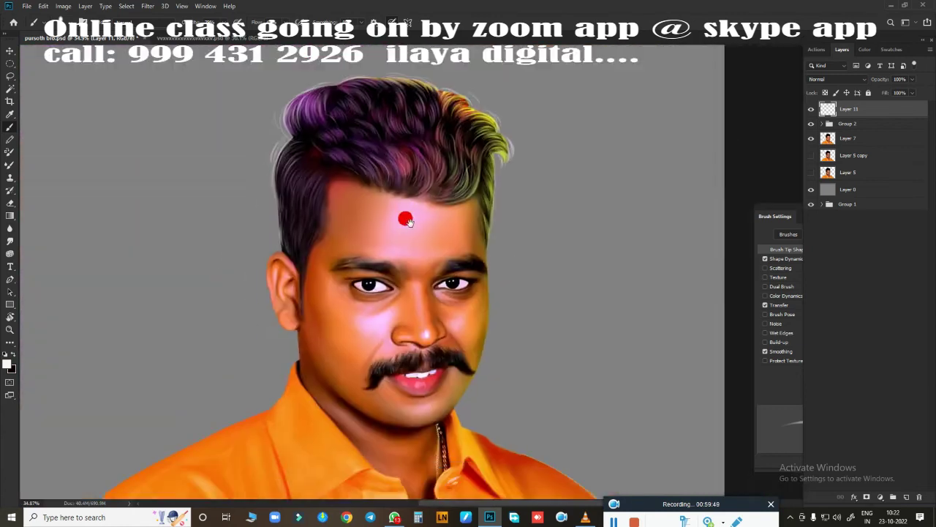
scroll(485, 265, "up", 2)
scroll(476, 273, "down", 1)
scroll(359, 288, "down", 1)
Duplicate Layer 7 and darken the hair near the yellow curl with the Burn tool
left_click(829, 139)
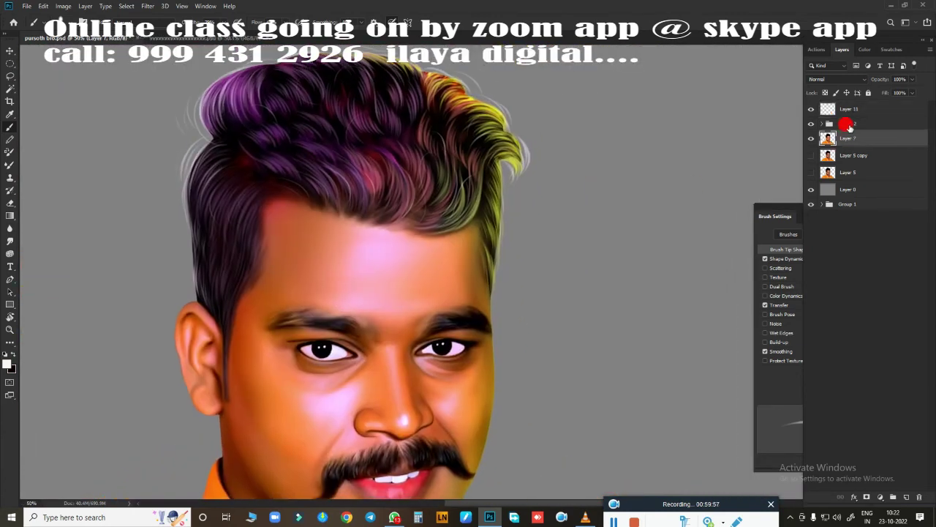
key("ctrl+j")
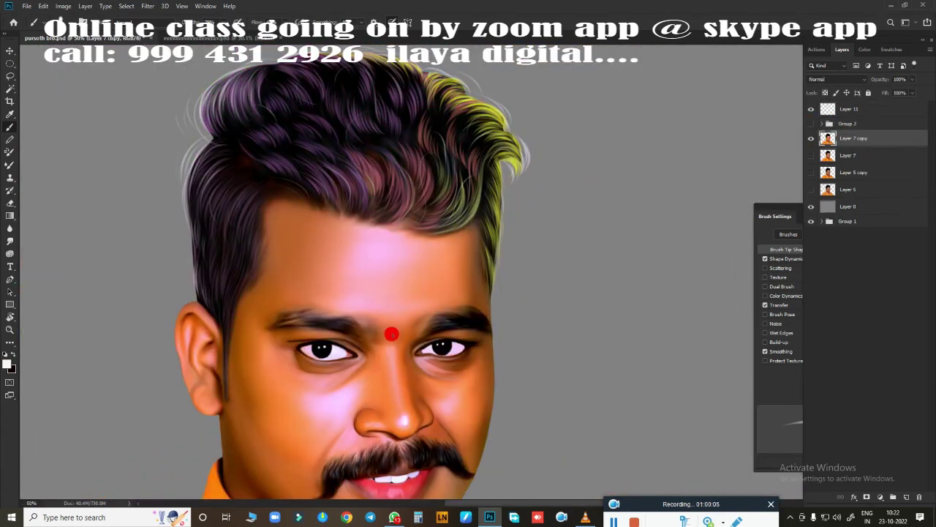
key("o")
mouse_move(516, 73)
left_mouse_down()
mouse_move(425, 139)
mouse_move(507, 143)
left_mouse_up()
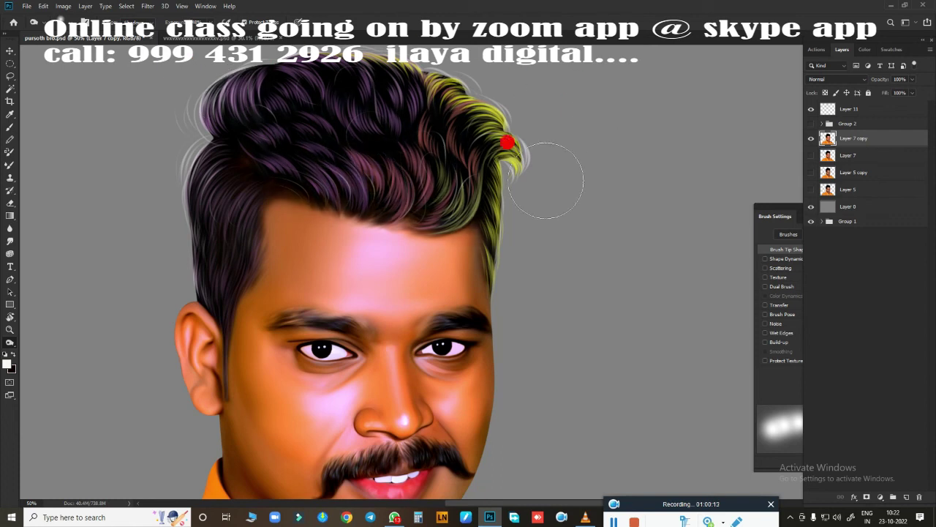
scroll(560, 242, "down", 2)
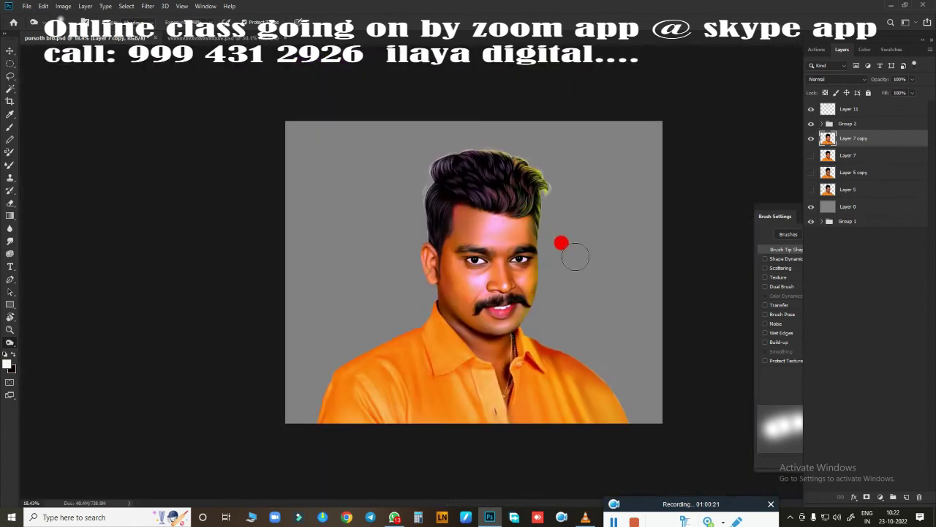
scroll(712, 66, "up", 4)
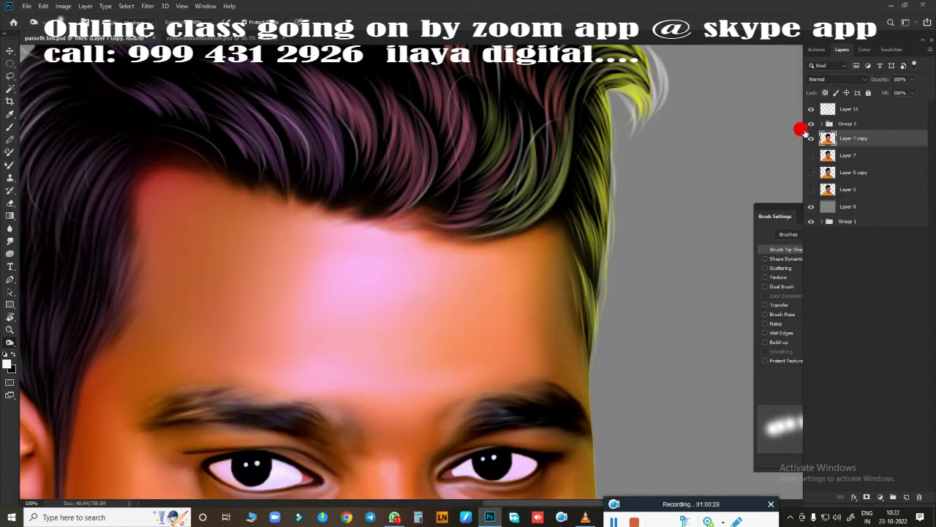
Try softening the black hairline with the Eraser on another copy, then revert the trial
left_click(810, 124)
key("ctrl+j")
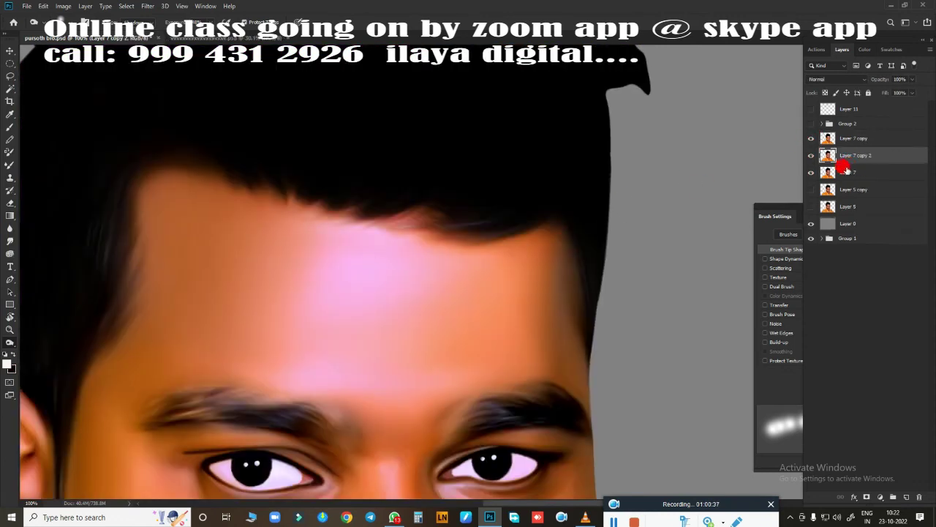
key("e")
left_click_drag(213, 180, 554, 228)
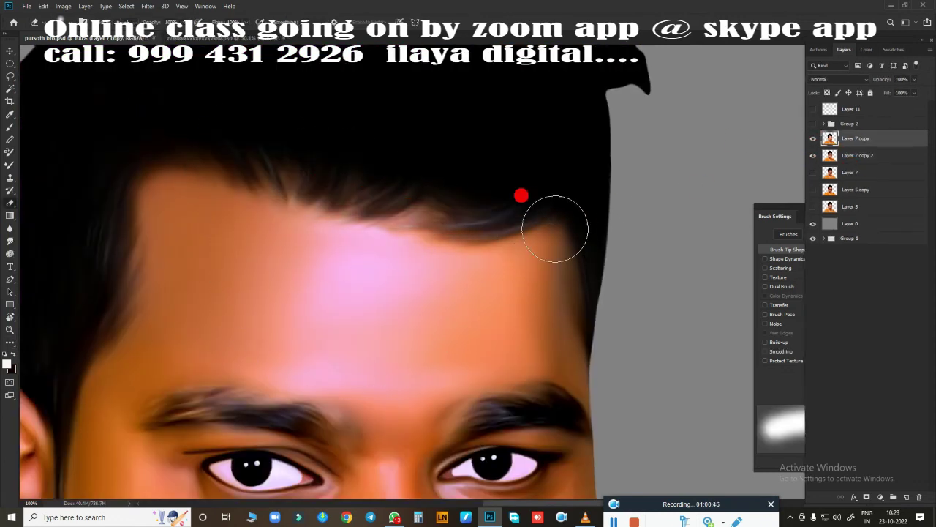
key("ctrl+e")
left_click_drag(812, 109, 813, 123)
key("ctrl+0")
Save the Photoshop document
key("ctrl+s")
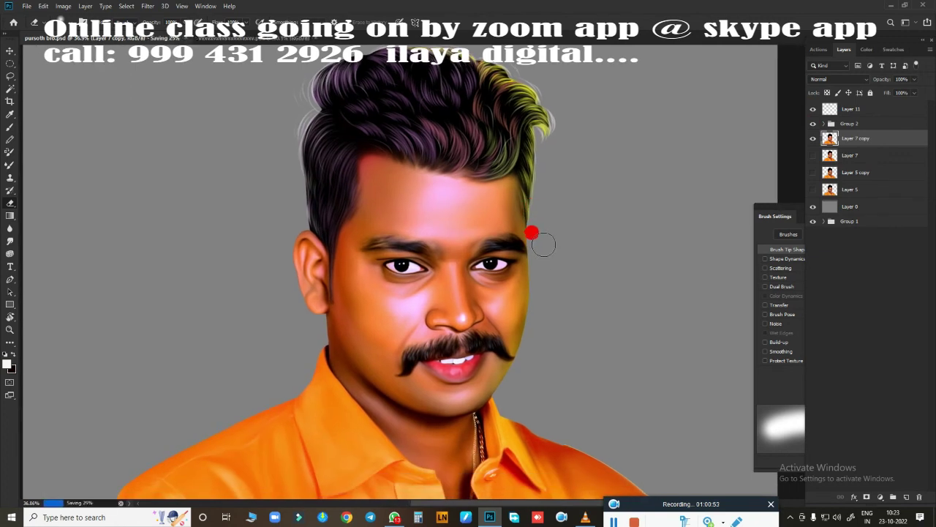
scroll(568, 252, "up", 2)
scroll(567, 252, "down", 2)
scroll(416, 303, "up", 5)
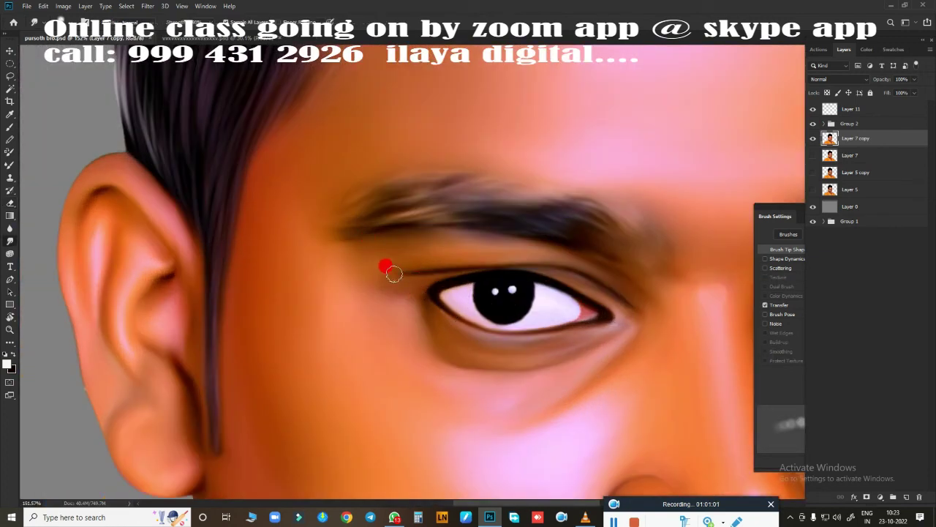
scroll(388, 269, "down", 3)
key("ctrl+s")
scroll(534, 259, "down", 3)
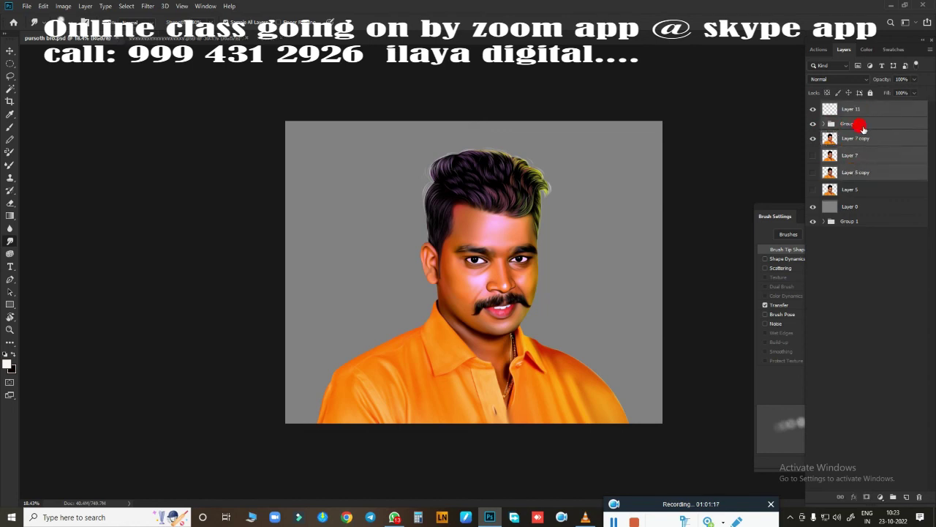
Group the painting layers into Group 3, toggle its visibility and hide Layer 5
key("ctrl+g")
left_click(812, 106)
left_click(813, 137)
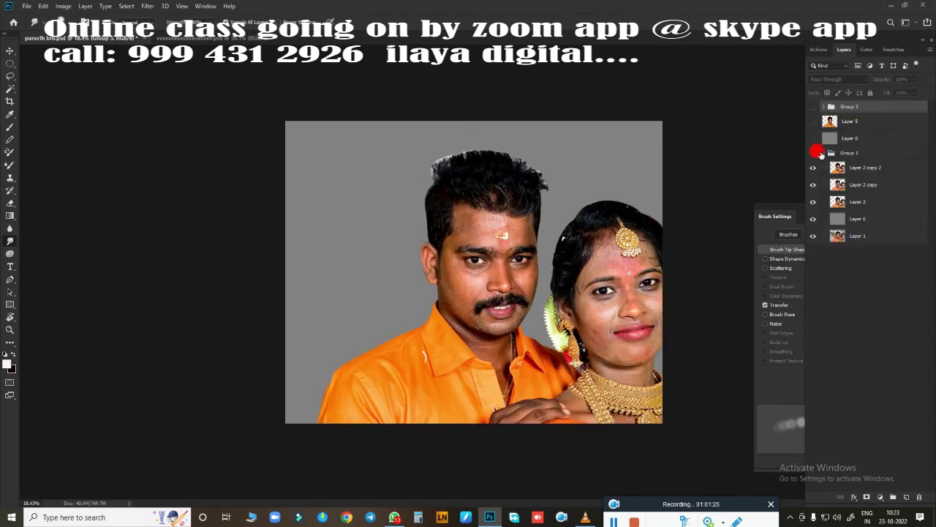
left_click(812, 107)
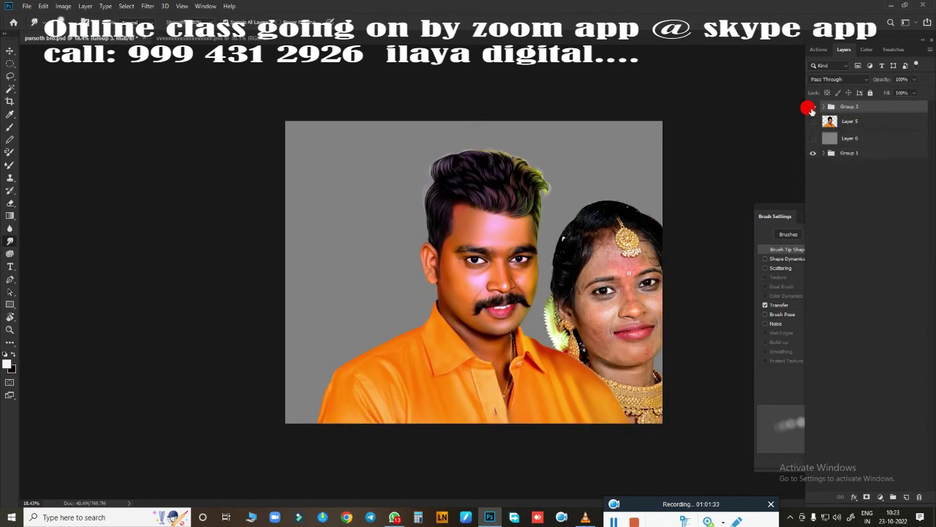
left_click_drag(810, 122, 814, 141)
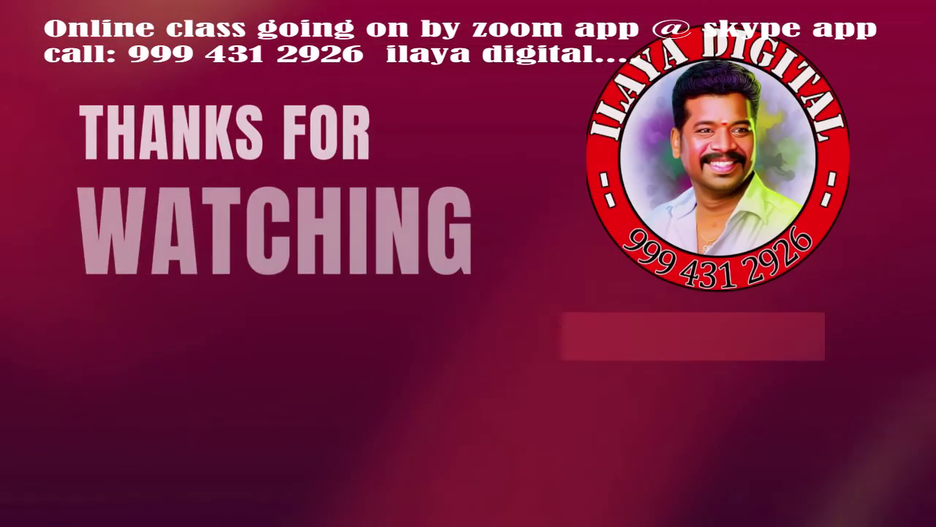